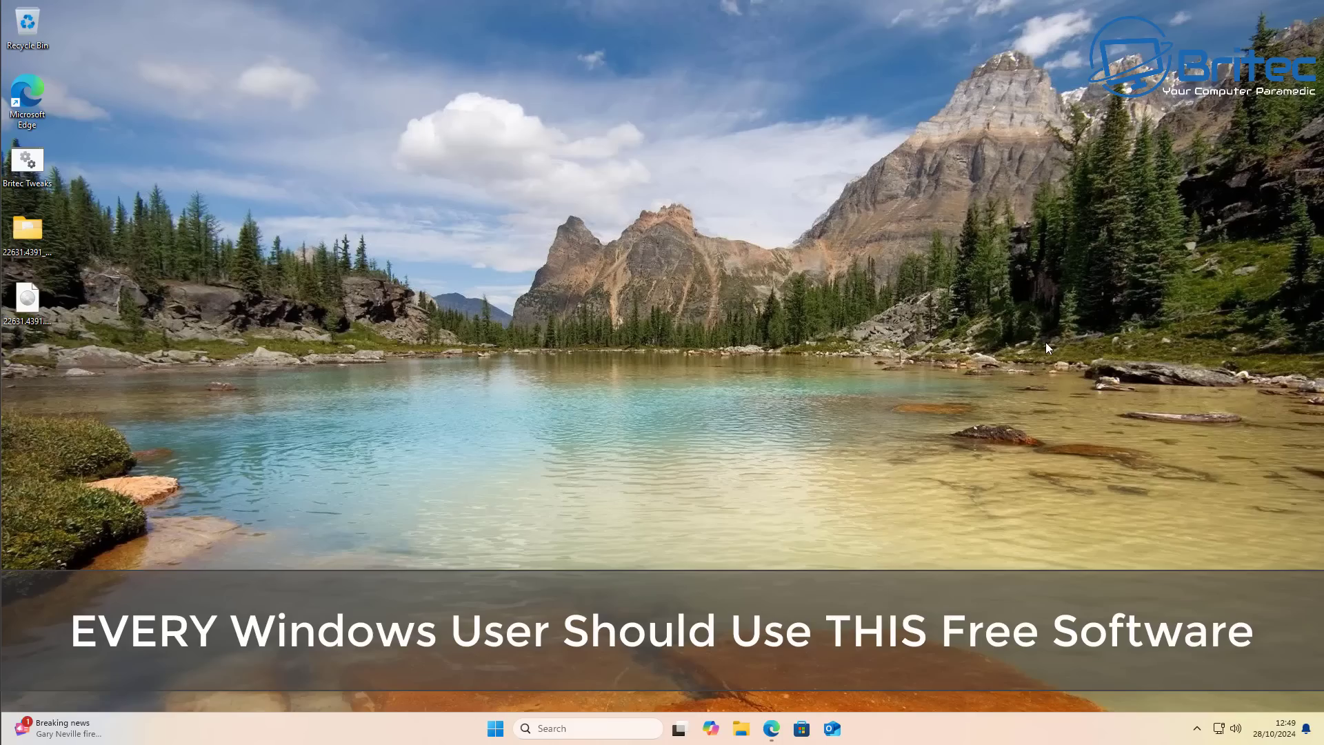
# Restore the Edge window showing the UniGetUI project page from the taskbar.
pyautogui.click(771, 733)
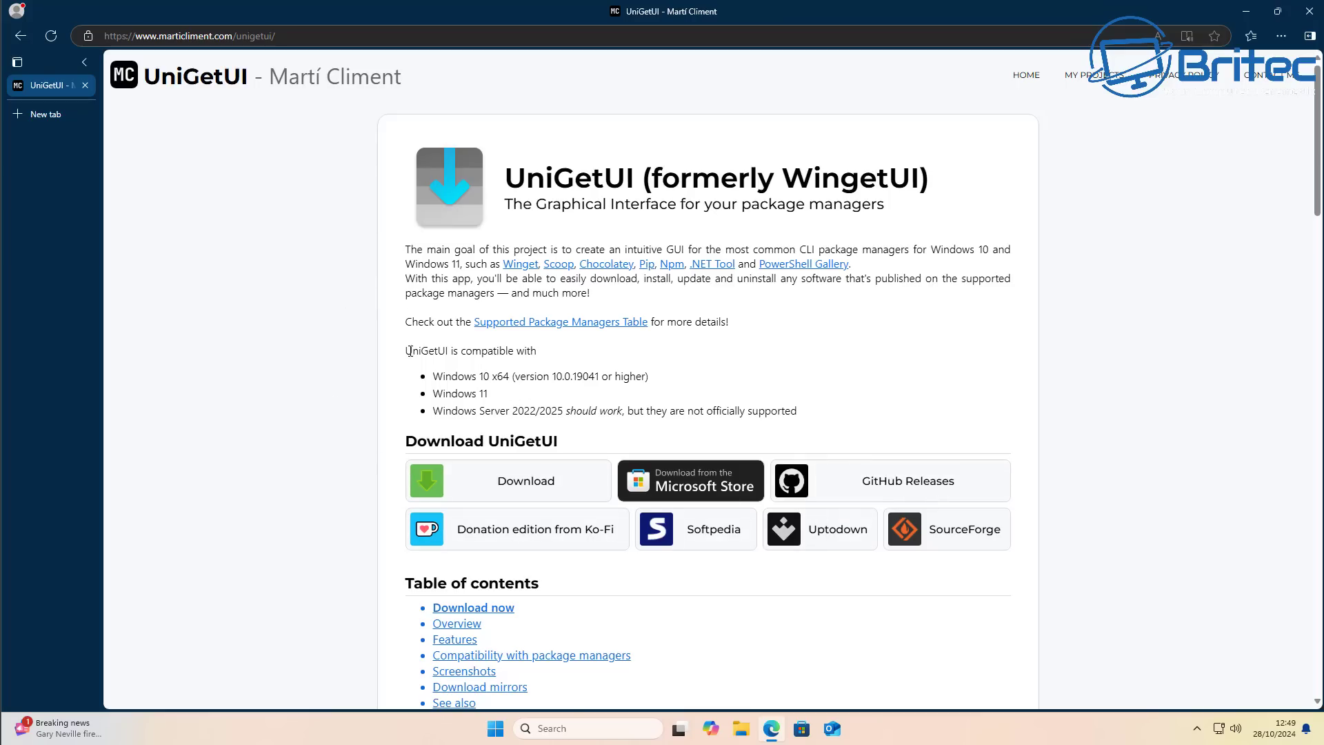
# Download UniGetUI.Installer.exe from the UniGetUI project page and launch it.
pyautogui.moveTo(411, 350); pyautogui.dragTo(555, 362)
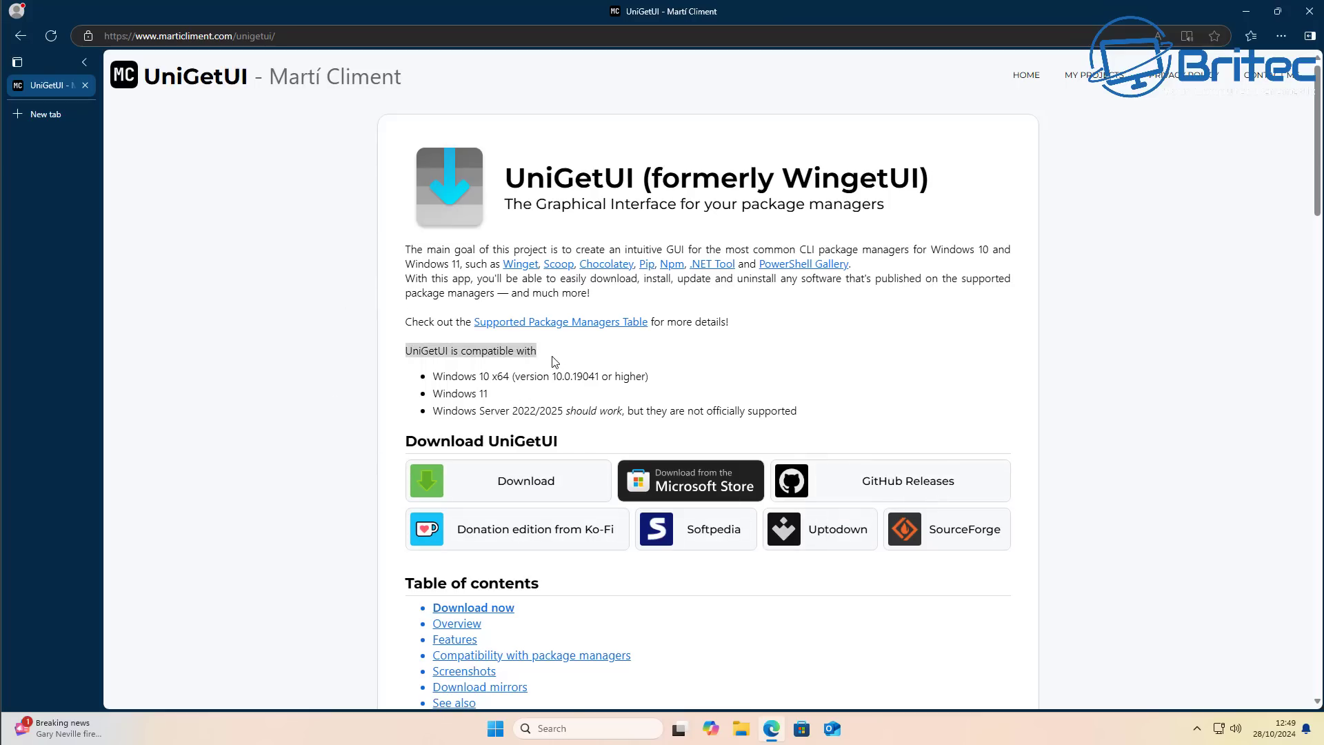
pyautogui.click(521, 378)
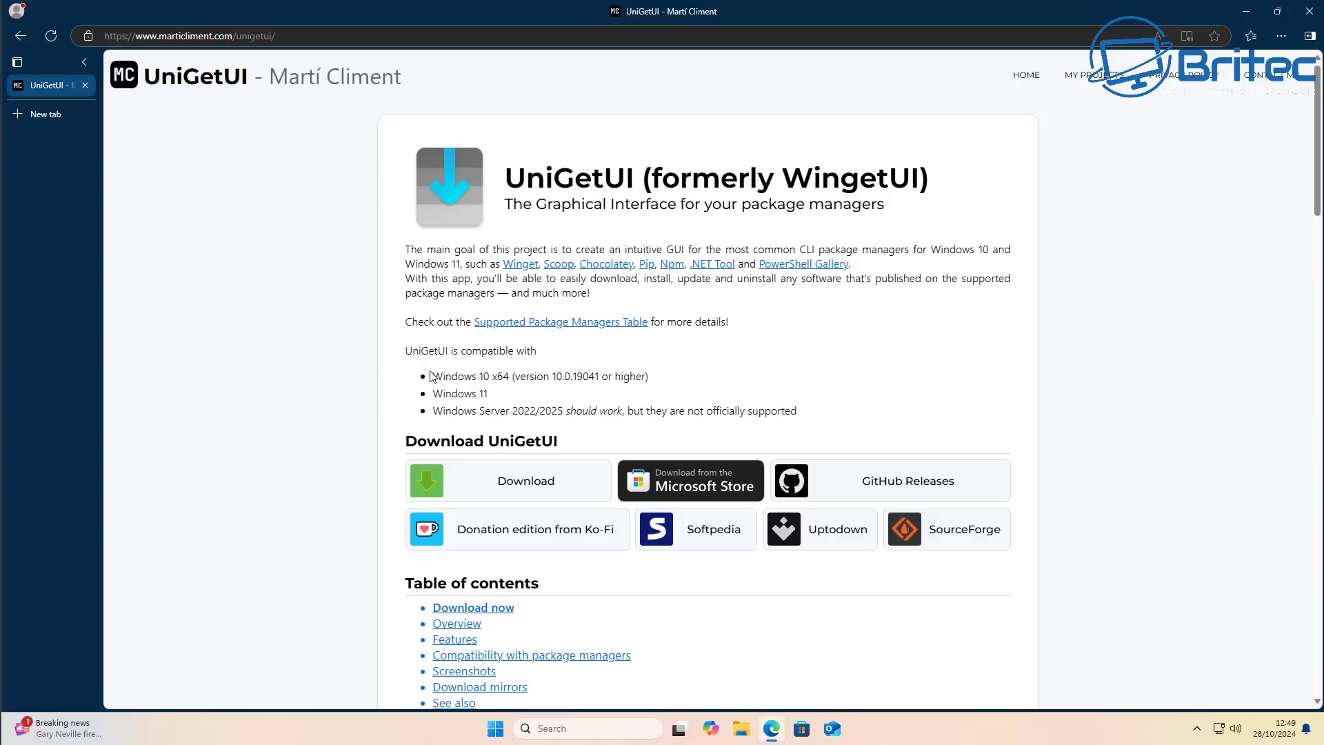
pyautogui.click(508, 484)
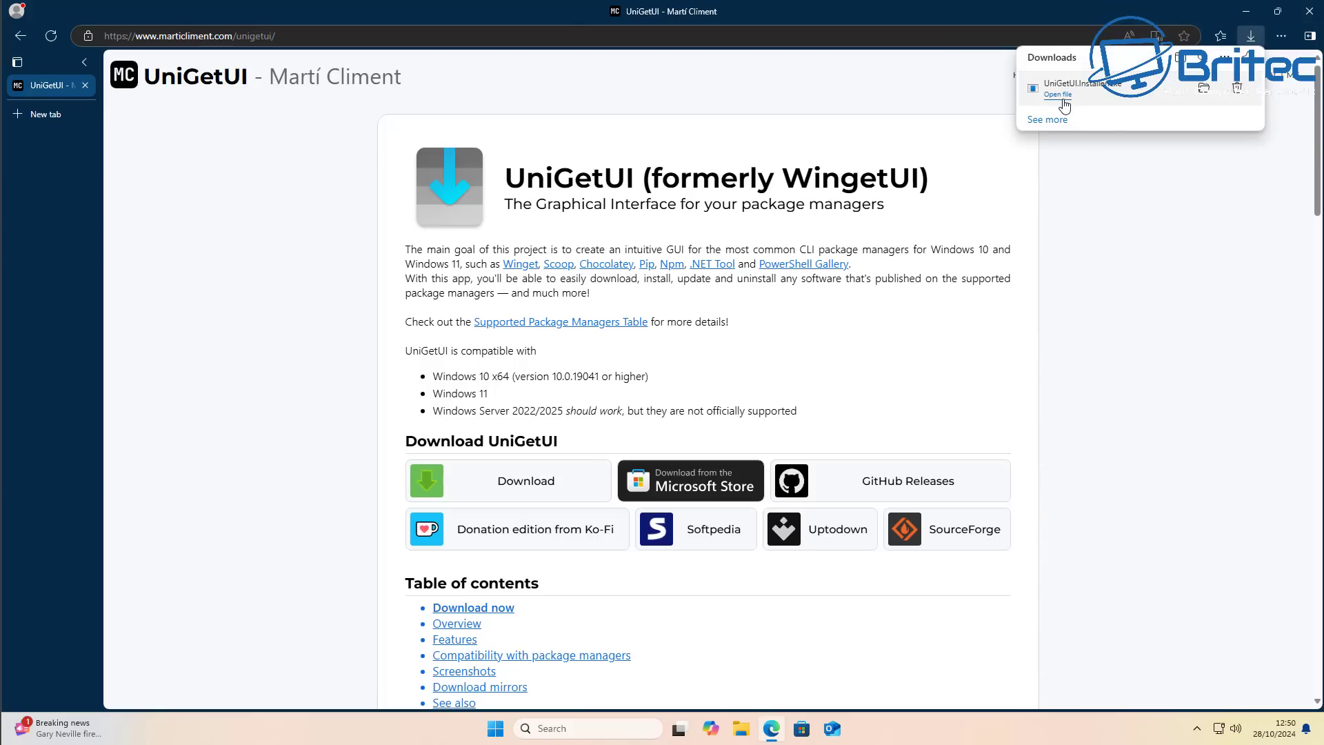
pyautogui.click(1061, 98)
# Install UniGetUI for all users in English with the default folder and tasks, then finish setup.
pyautogui.click(1245, 12)
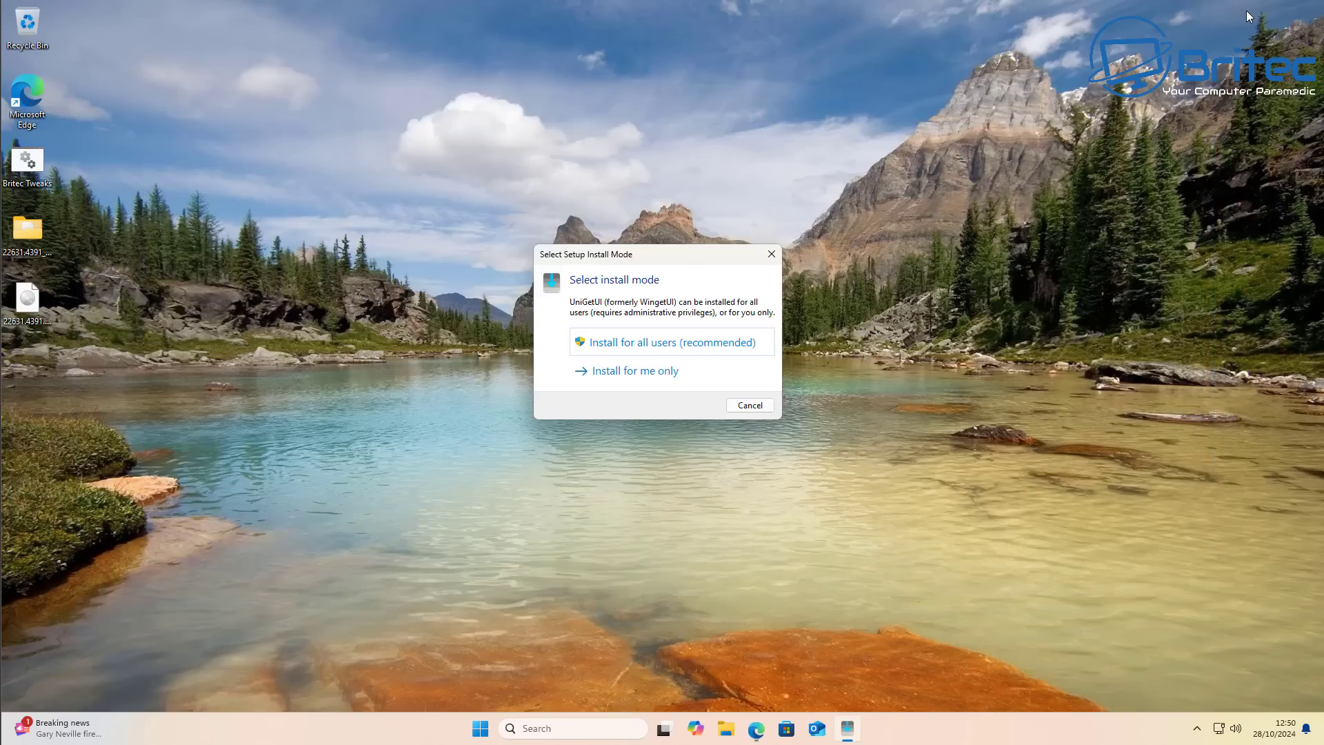
pyautogui.click(687, 342)
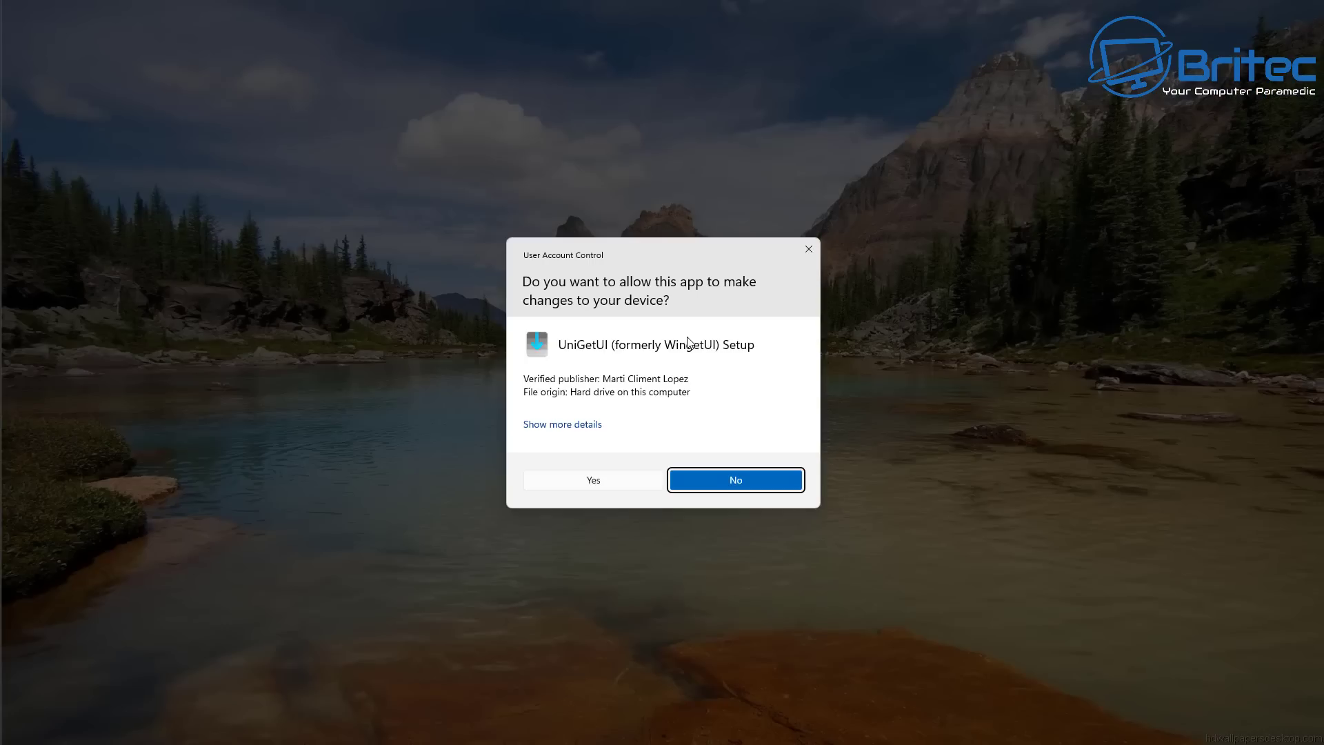
pyautogui.click(635, 478)
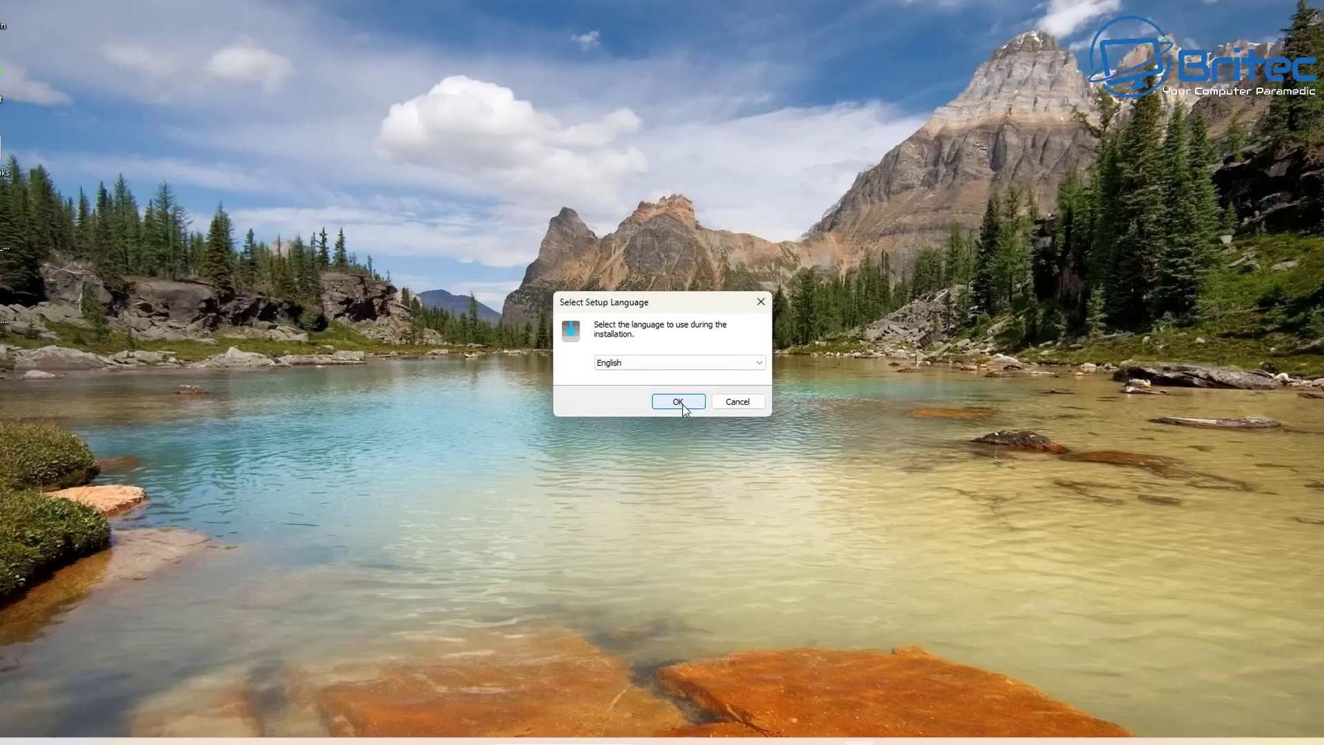
pyautogui.click(679, 402)
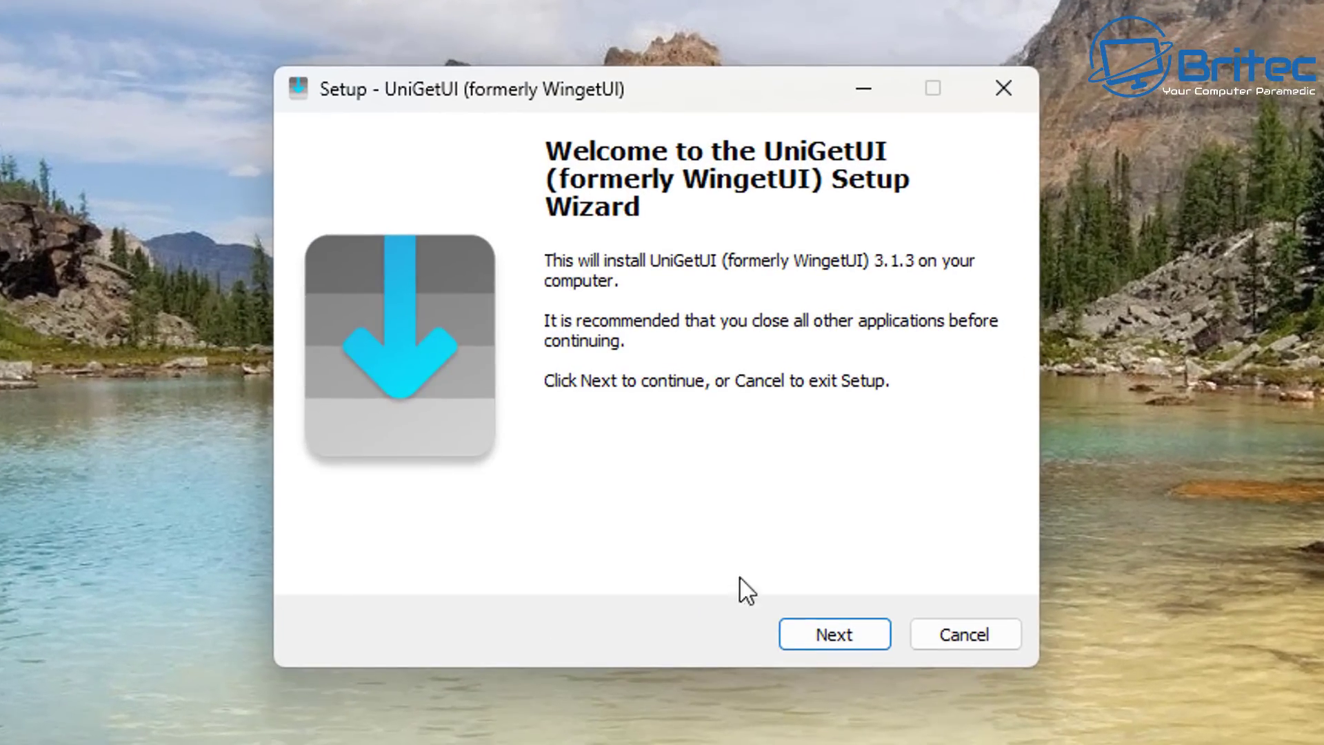
pyautogui.click(850, 627)
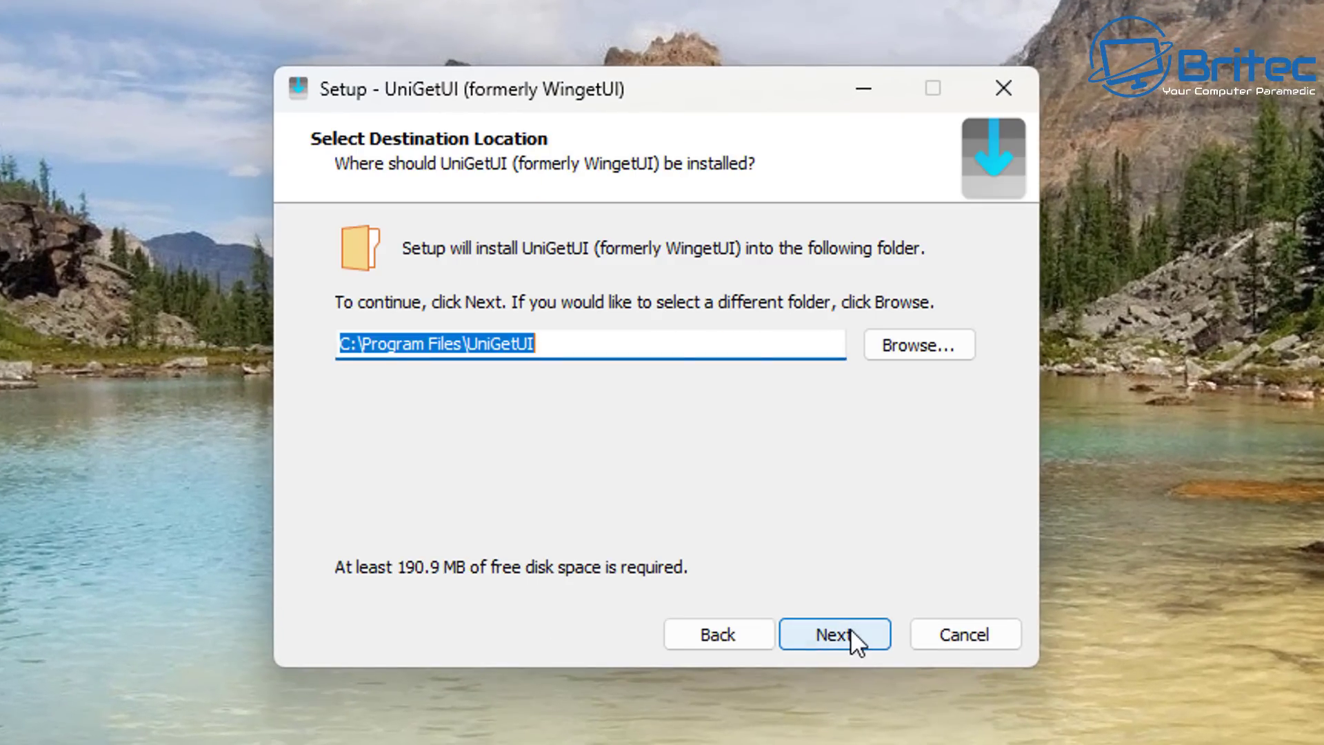
pyautogui.click(850, 627)
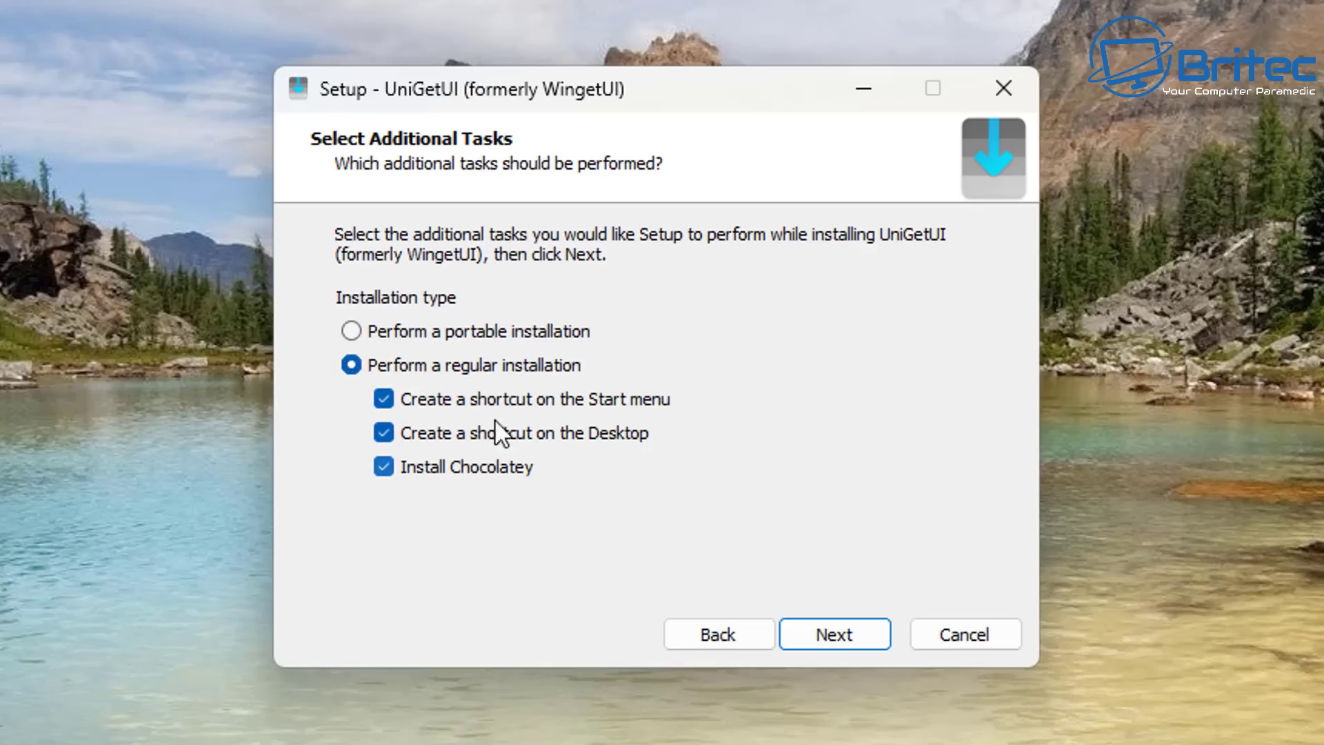
pyautogui.click(833, 636)
pyautogui.click(833, 636)
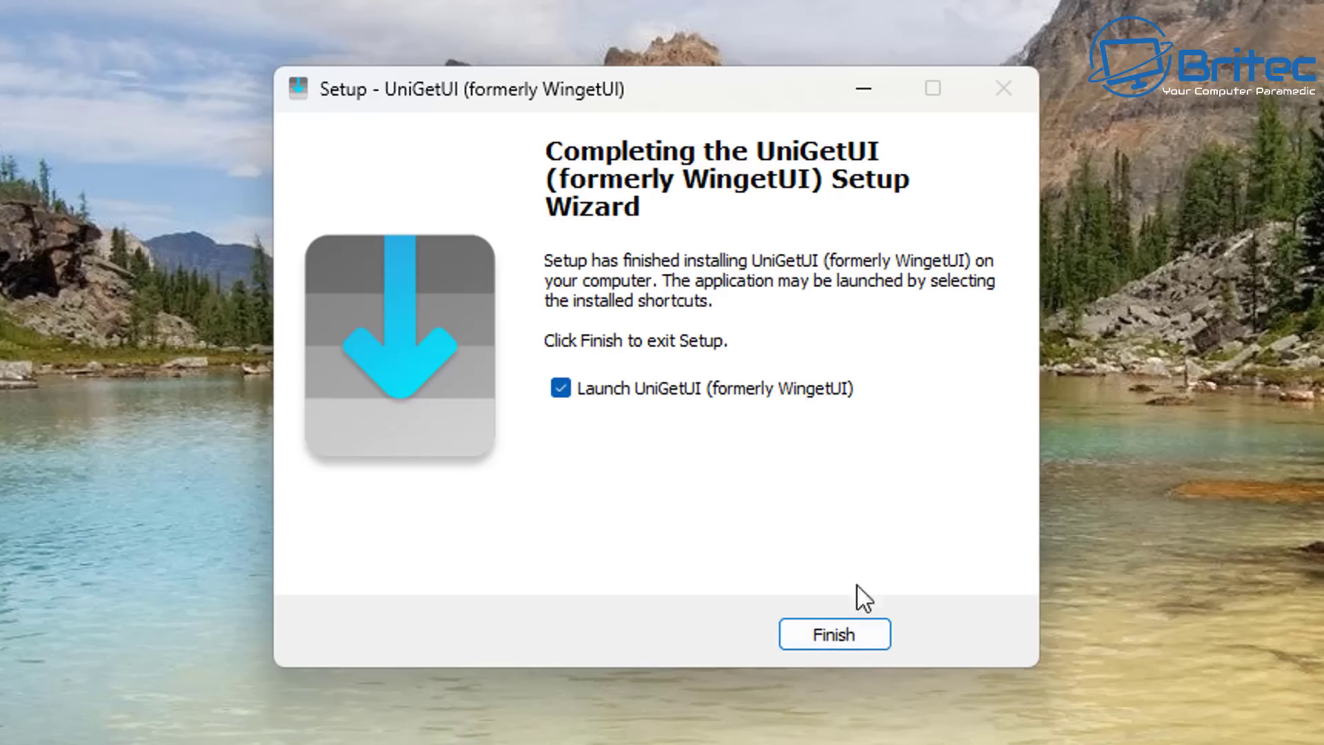
pyautogui.click(838, 640)
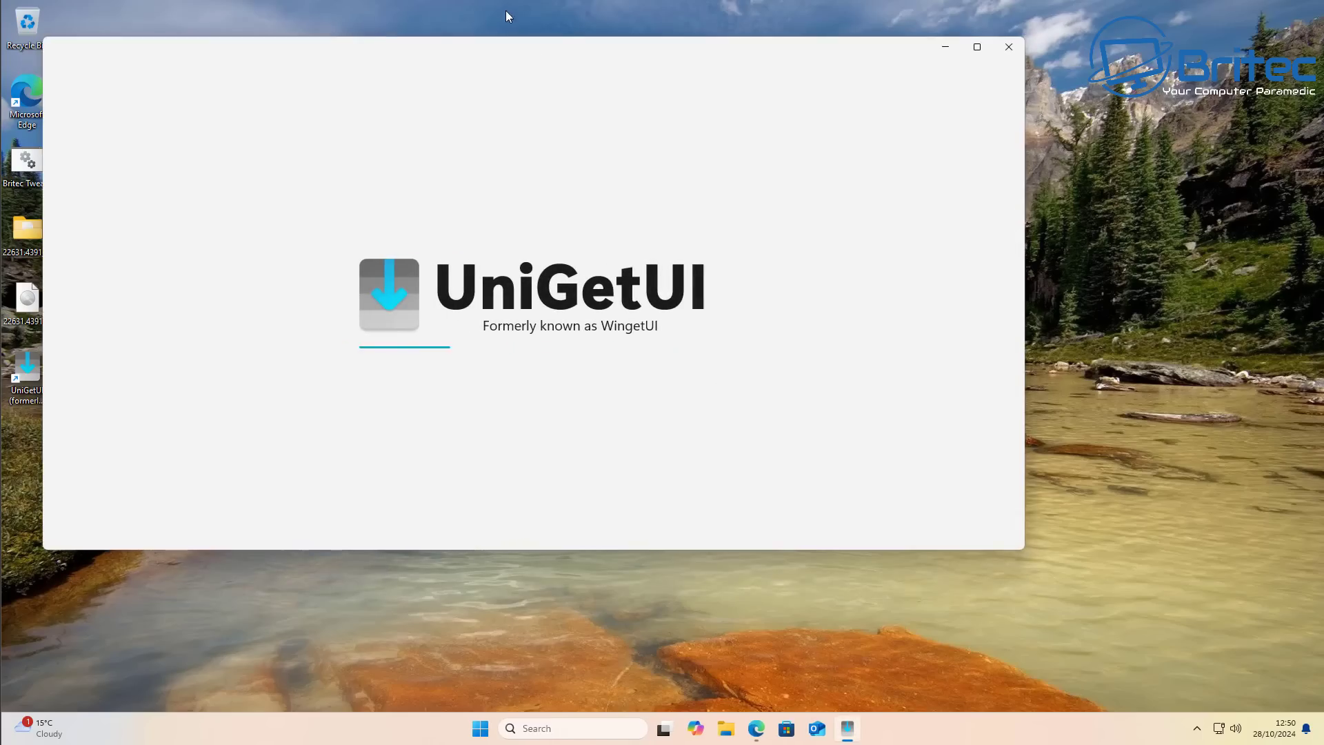
# Move the UniGetUI window into place and focus the Discover Packages search box.
pyautogui.moveTo(488, 51); pyautogui.dragTo(617, 111)
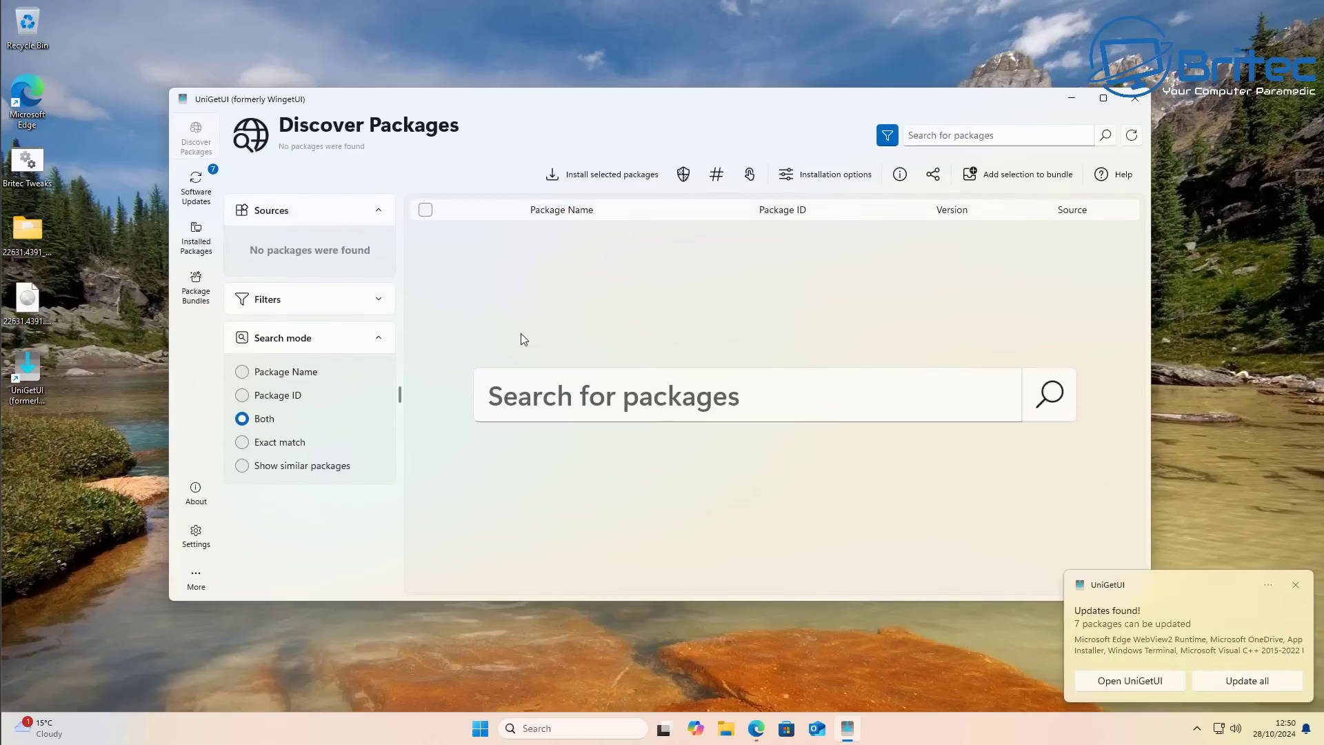
pyautogui.click(495, 394)
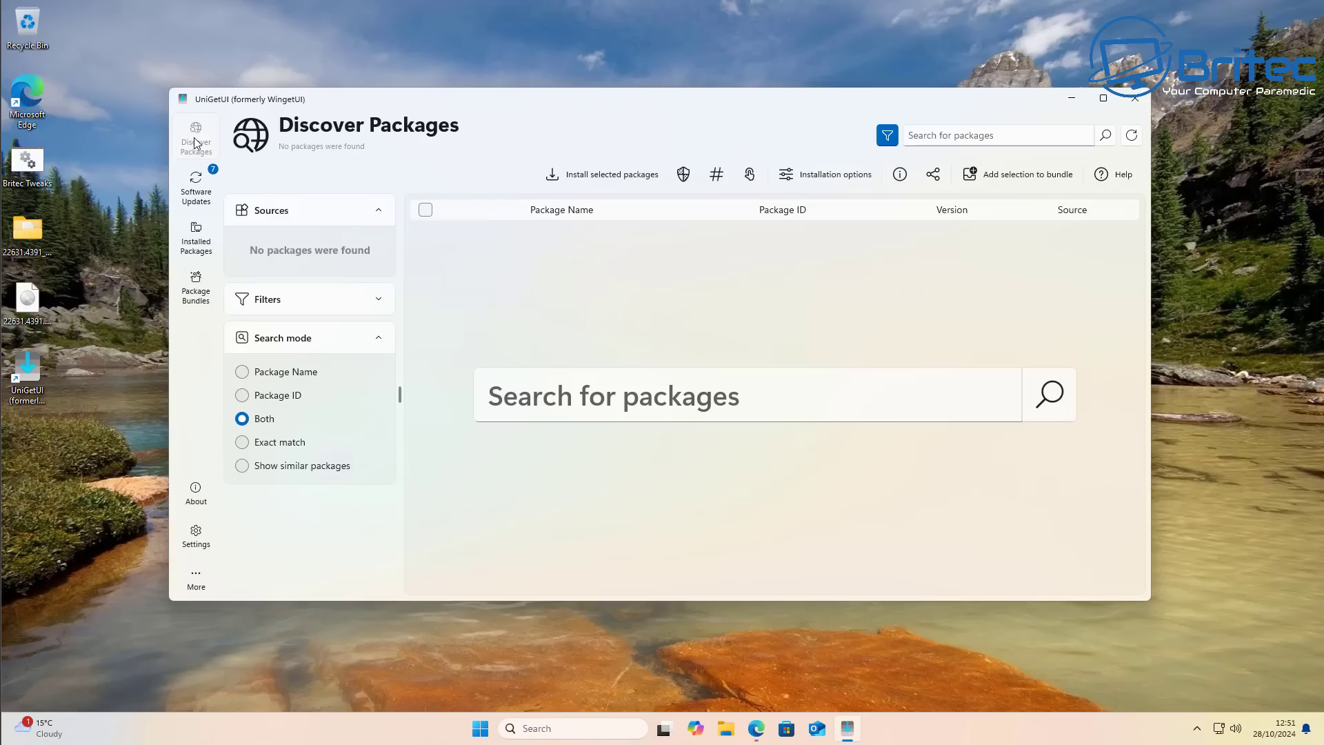
# Search for 'notepad+' and install the WinGet Notepad++ package, approving the UAC prompt.
pyautogui.click(924, 136)
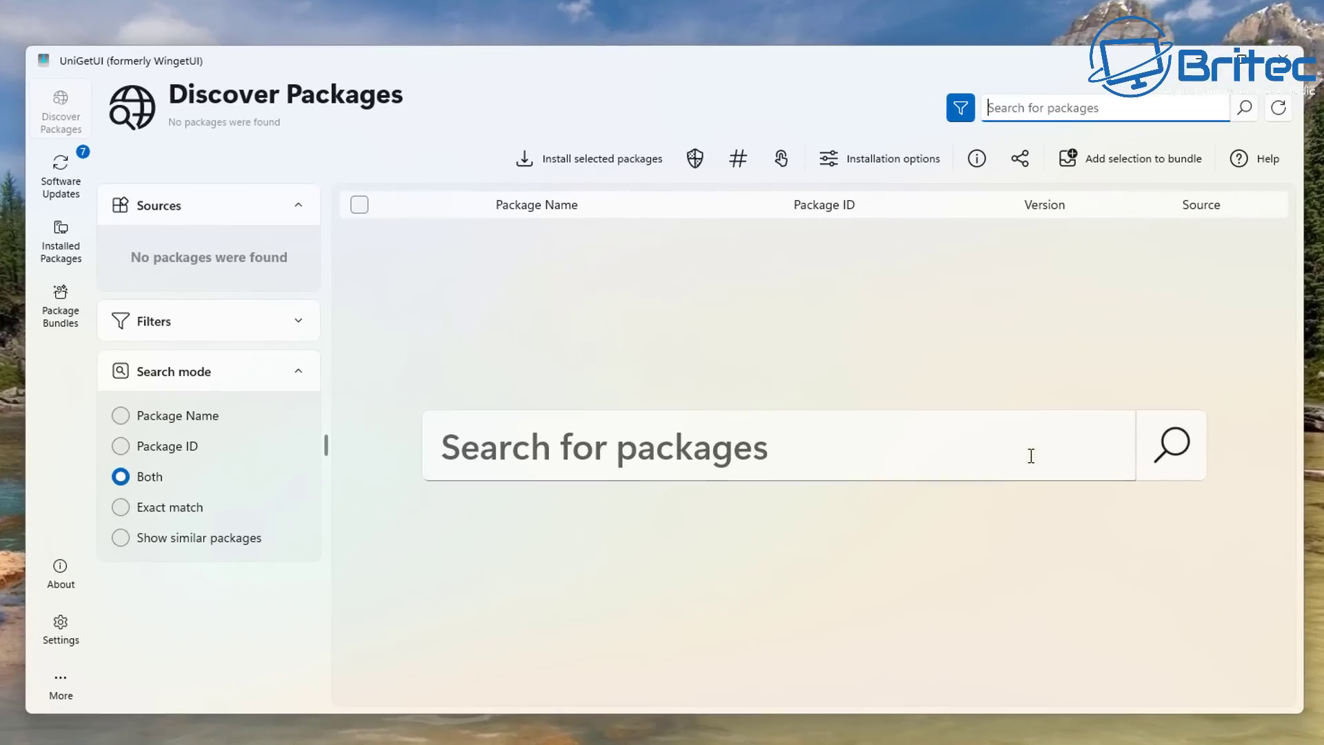
pyautogui.write('no')
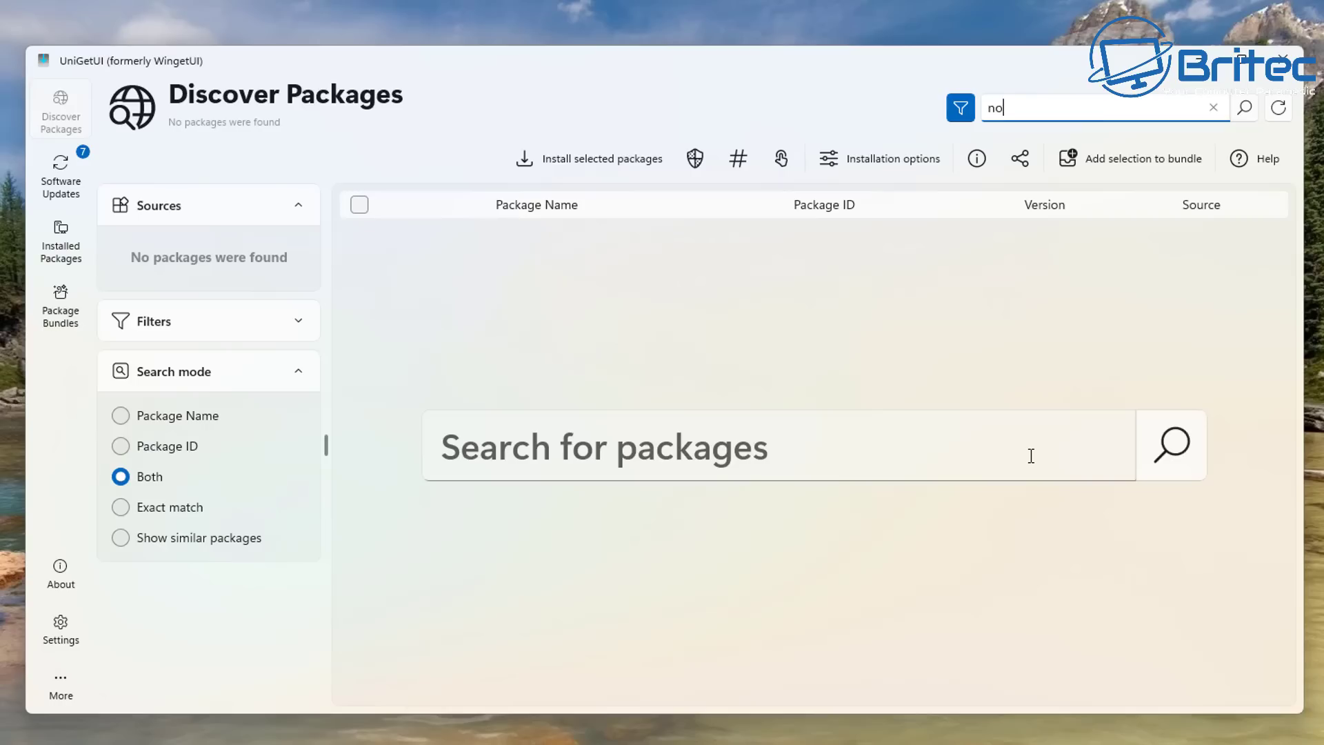
pyautogui.write('tepad++')
pyautogui.press('Return')
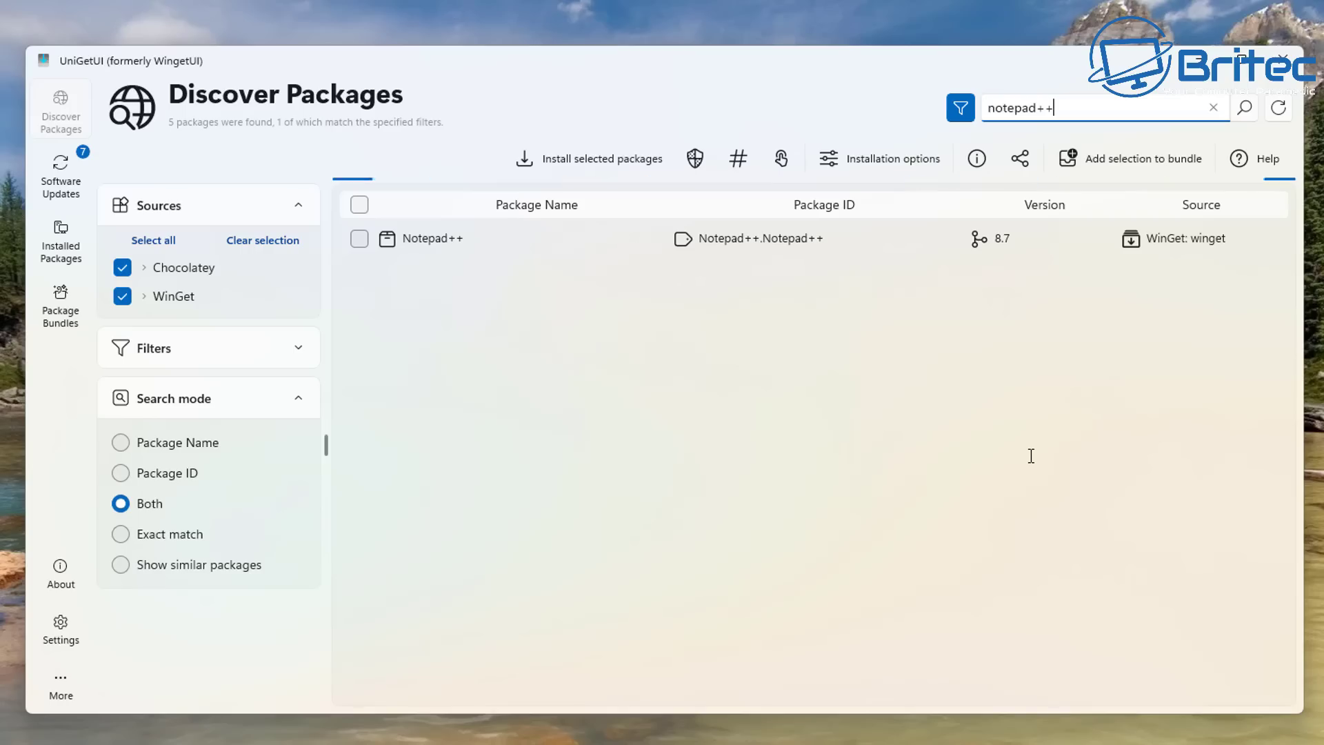
pyautogui.click(297, 351)
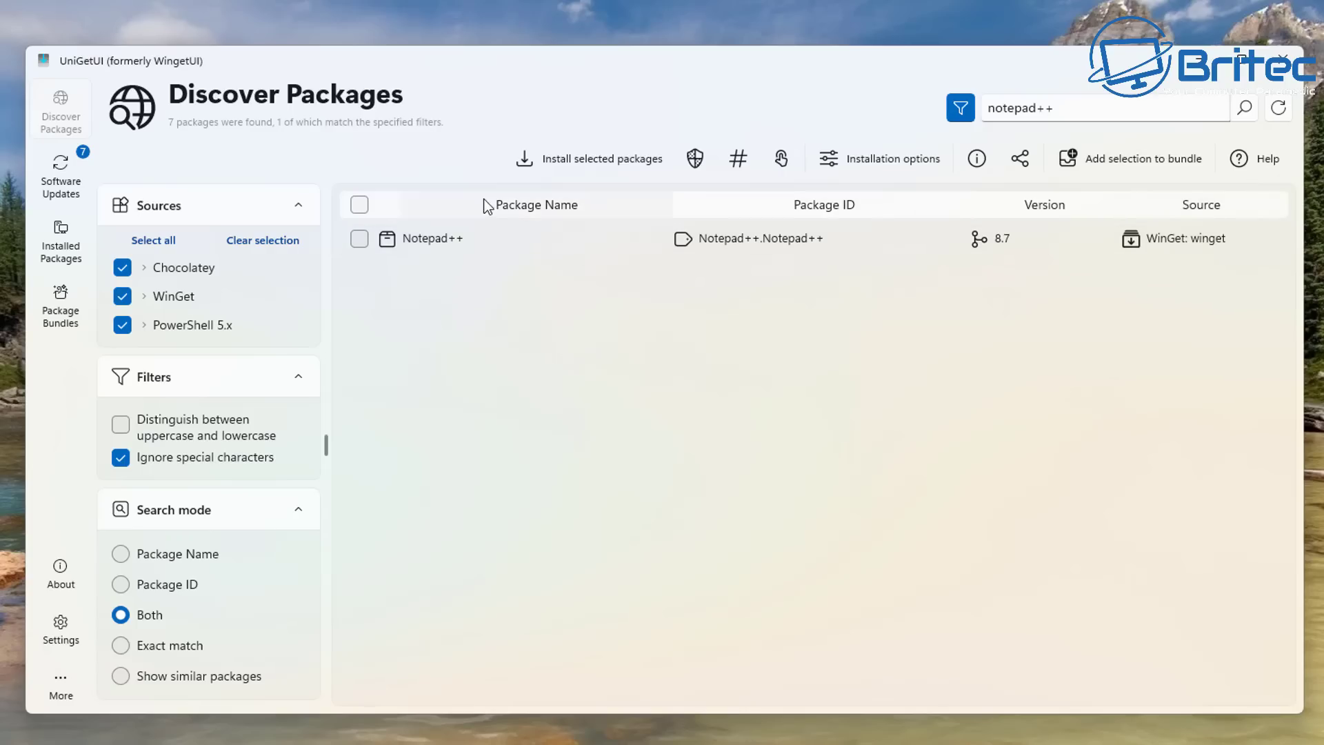
pyautogui.click(358, 239)
pyautogui.click(581, 166)
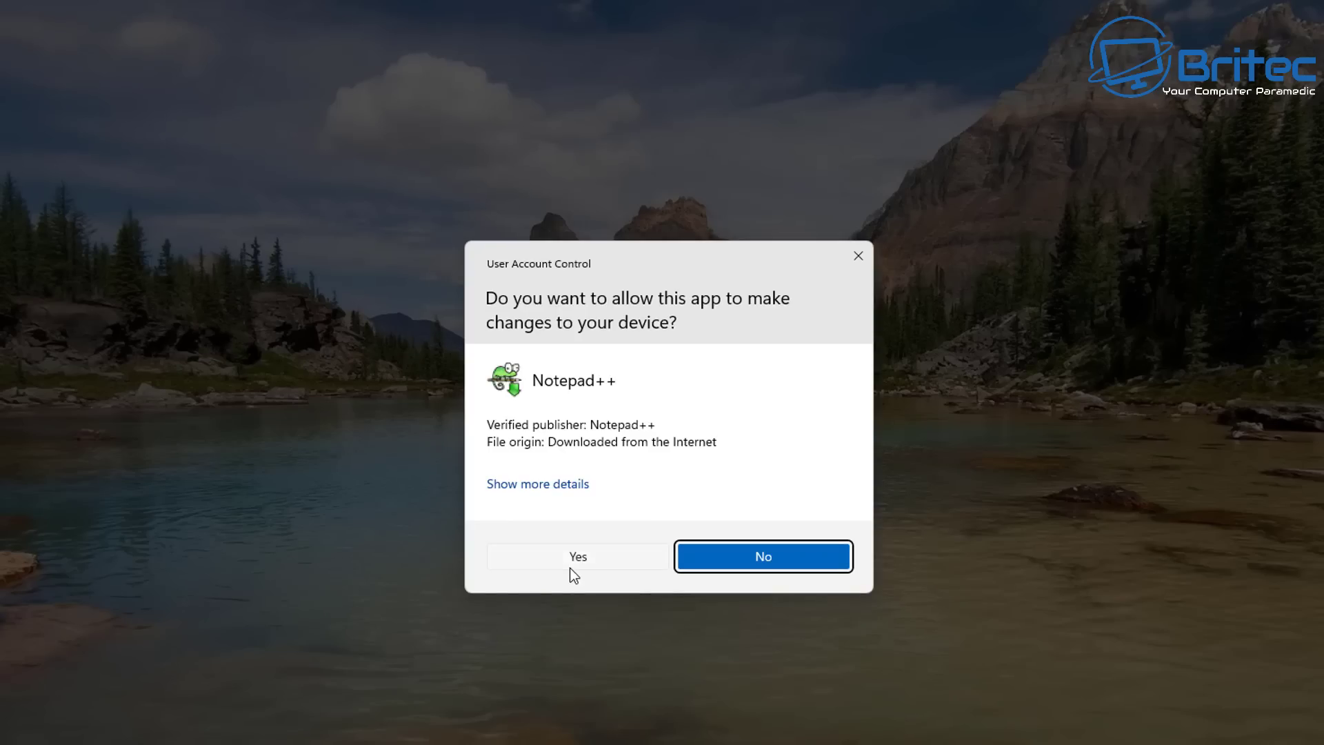
pyautogui.click(570, 566)
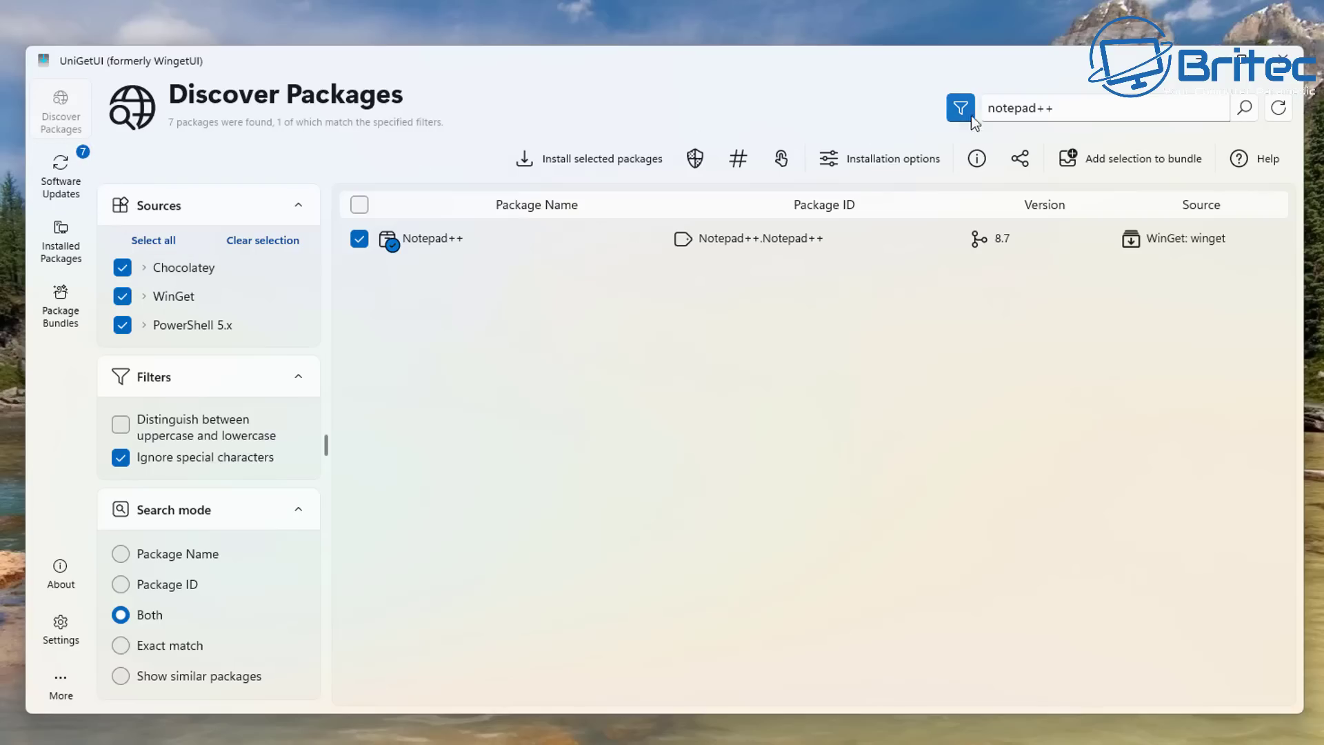
# Replace the search with '7' and install the WinGet 7-Zip package, approving UAC.
pyautogui.moveTo(1054, 109); pyautogui.dragTo(984, 122)
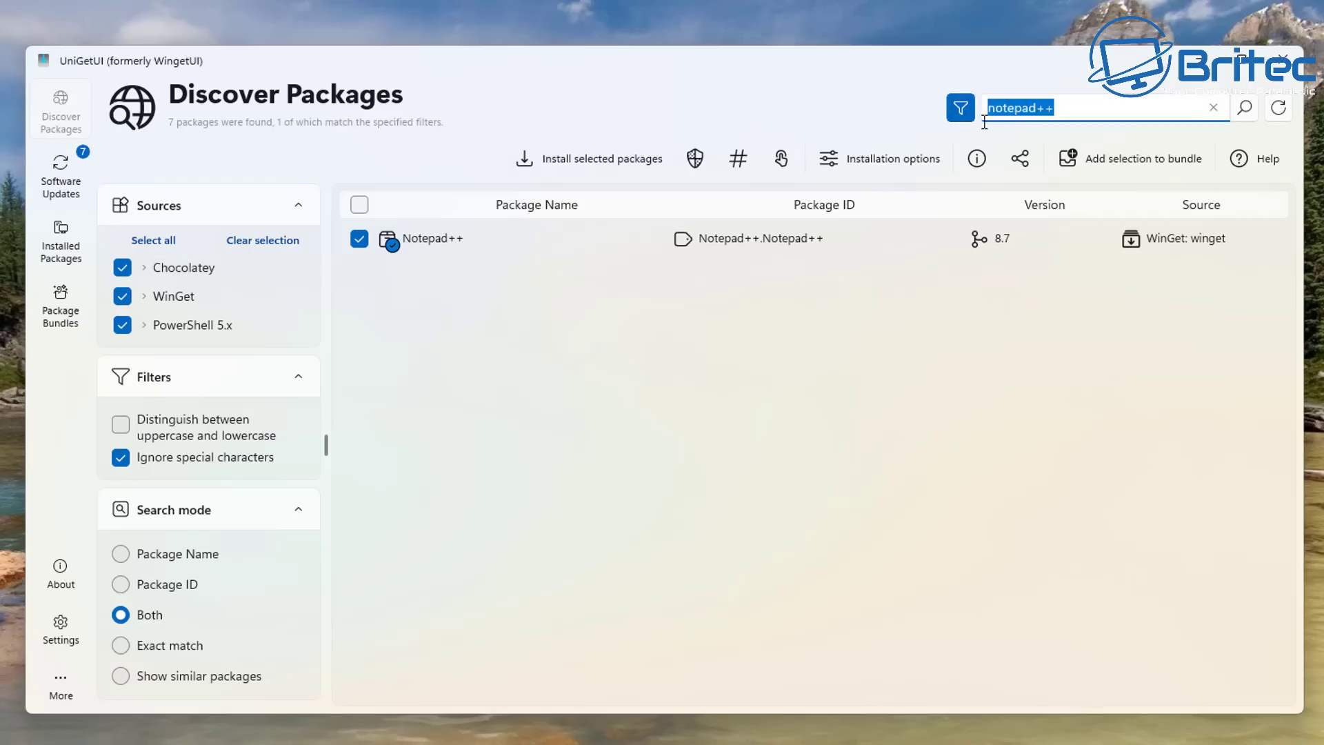
pyautogui.write('7zip')
pyautogui.press('Return')
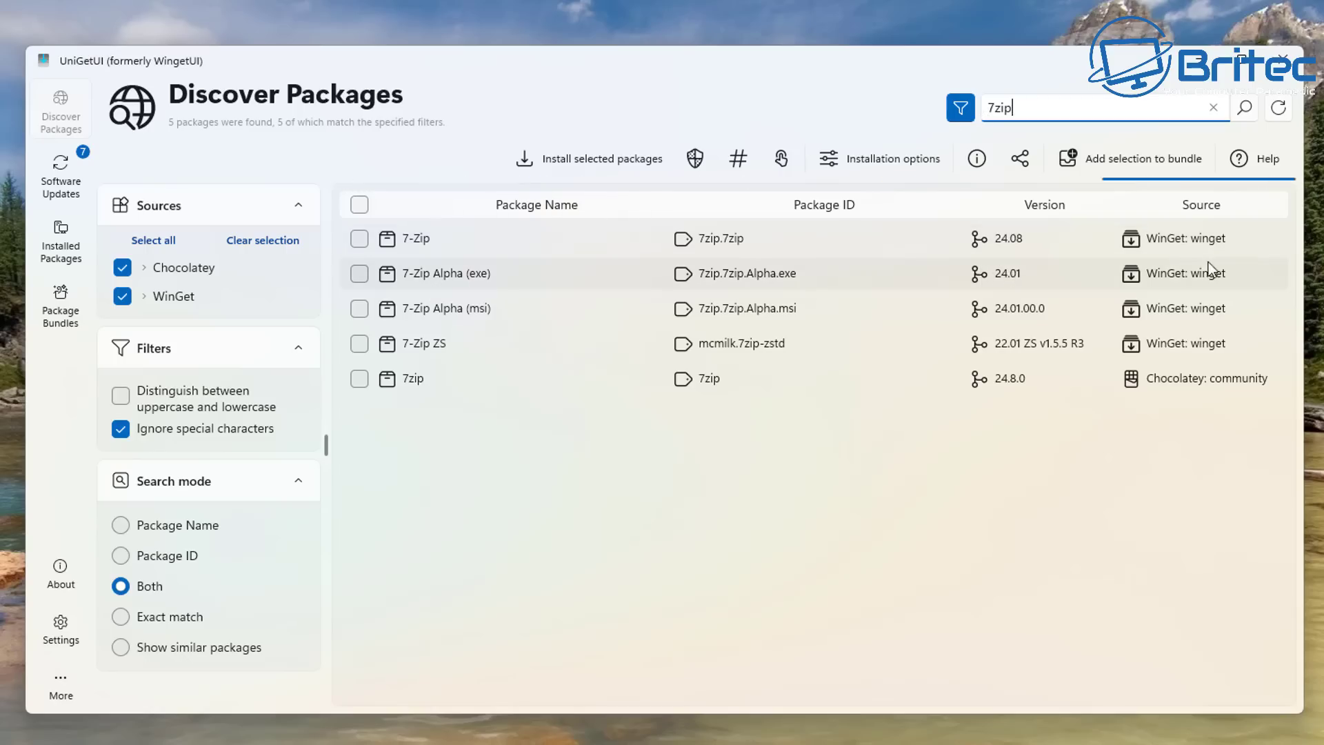
pyautogui.click(360, 238)
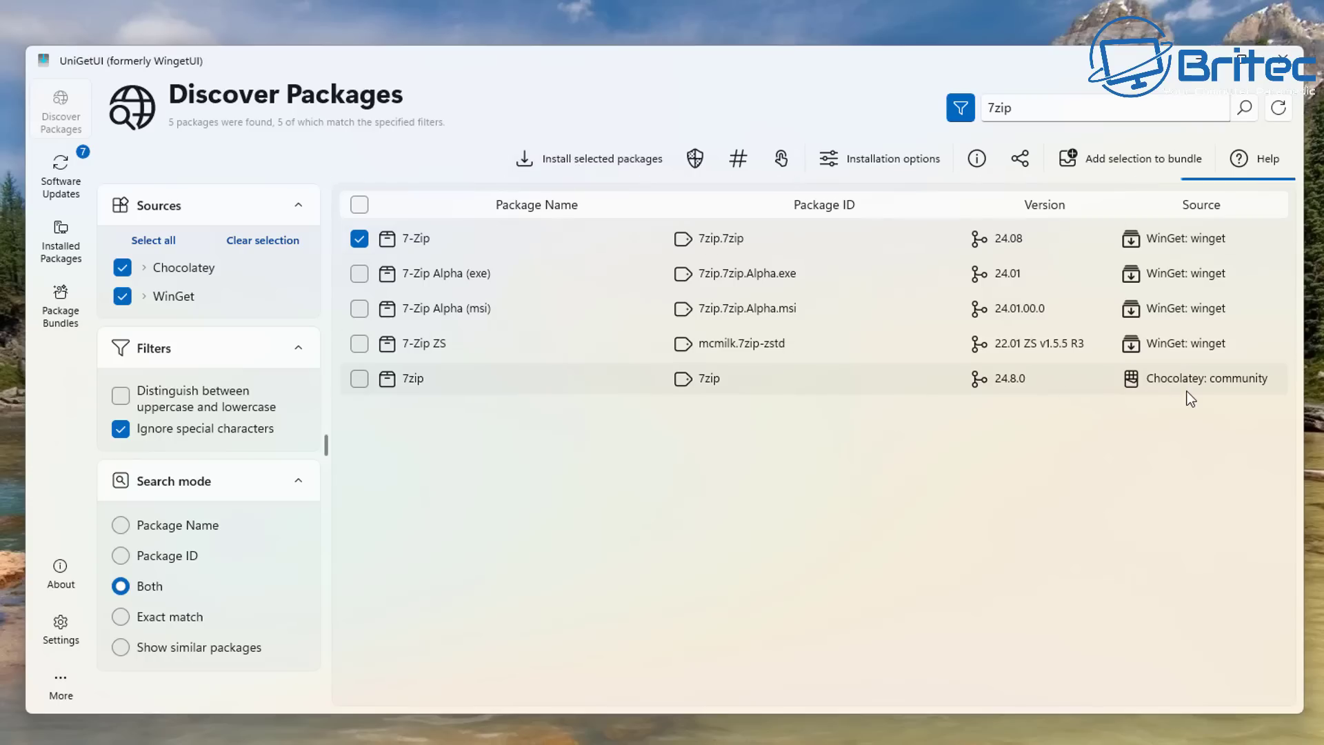
pyautogui.click(584, 160)
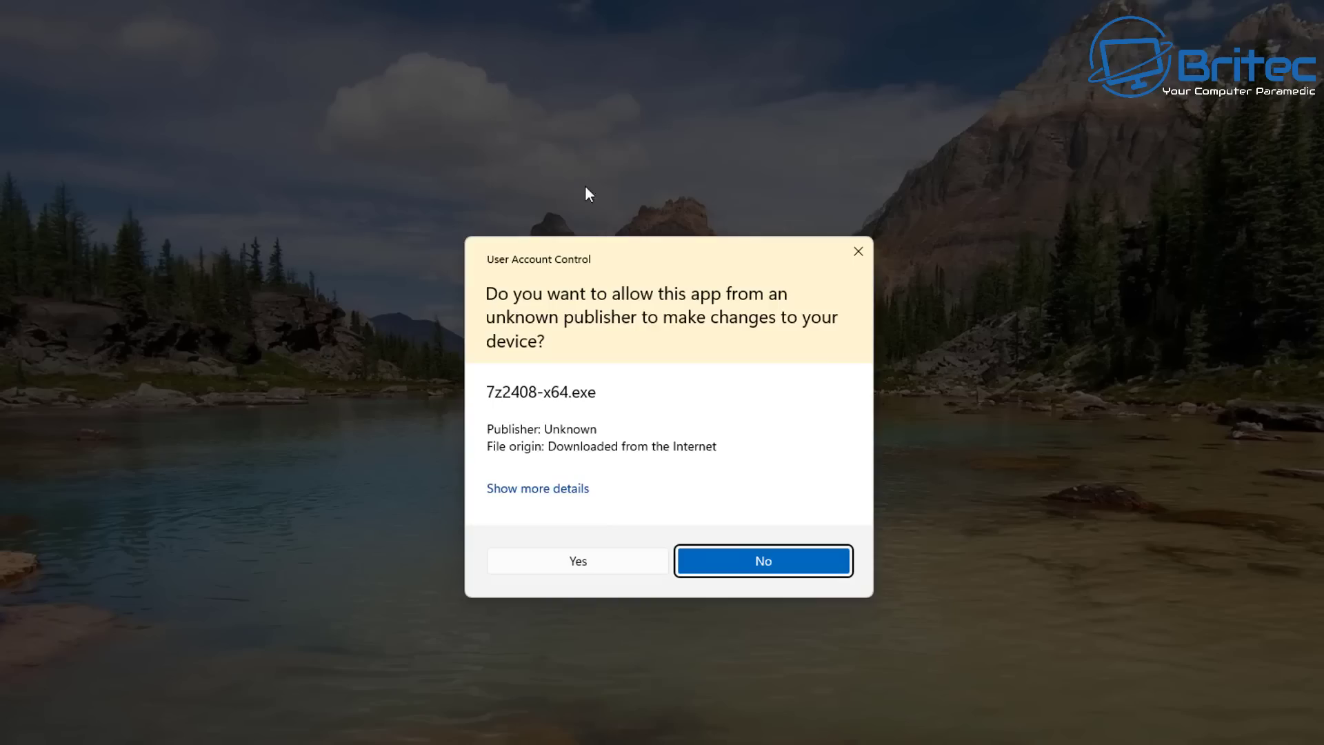
pyautogui.click(609, 567)
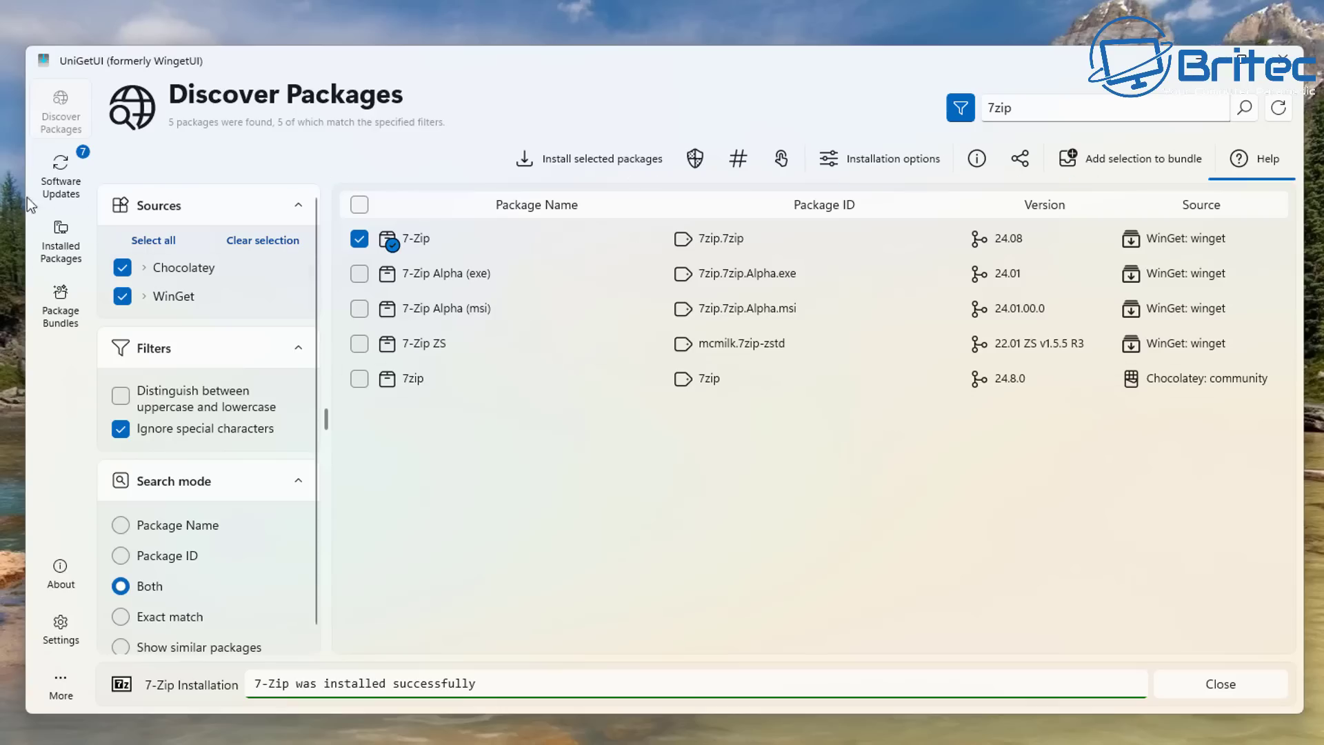
pyautogui.click(57, 174)
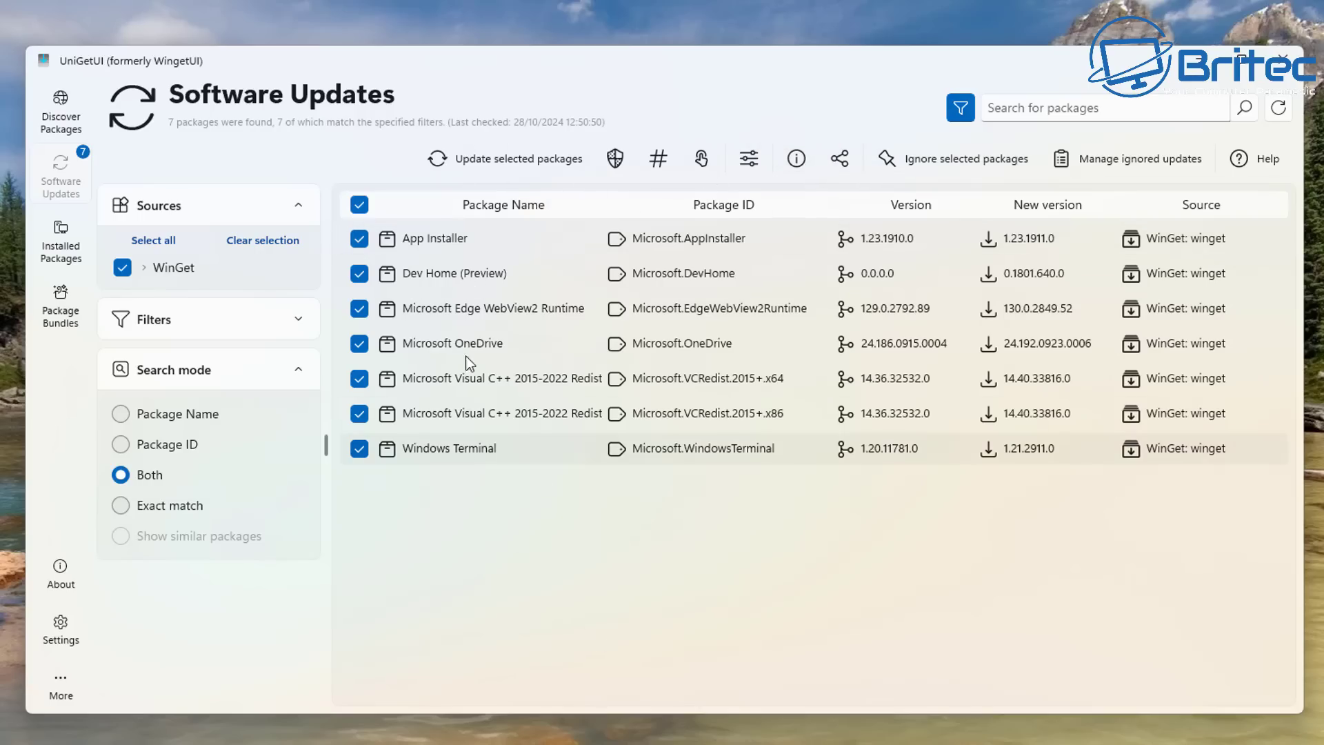
# Update all seven outdated WinGet packages and recheck the Software Updates list.
pyautogui.click(519, 160)
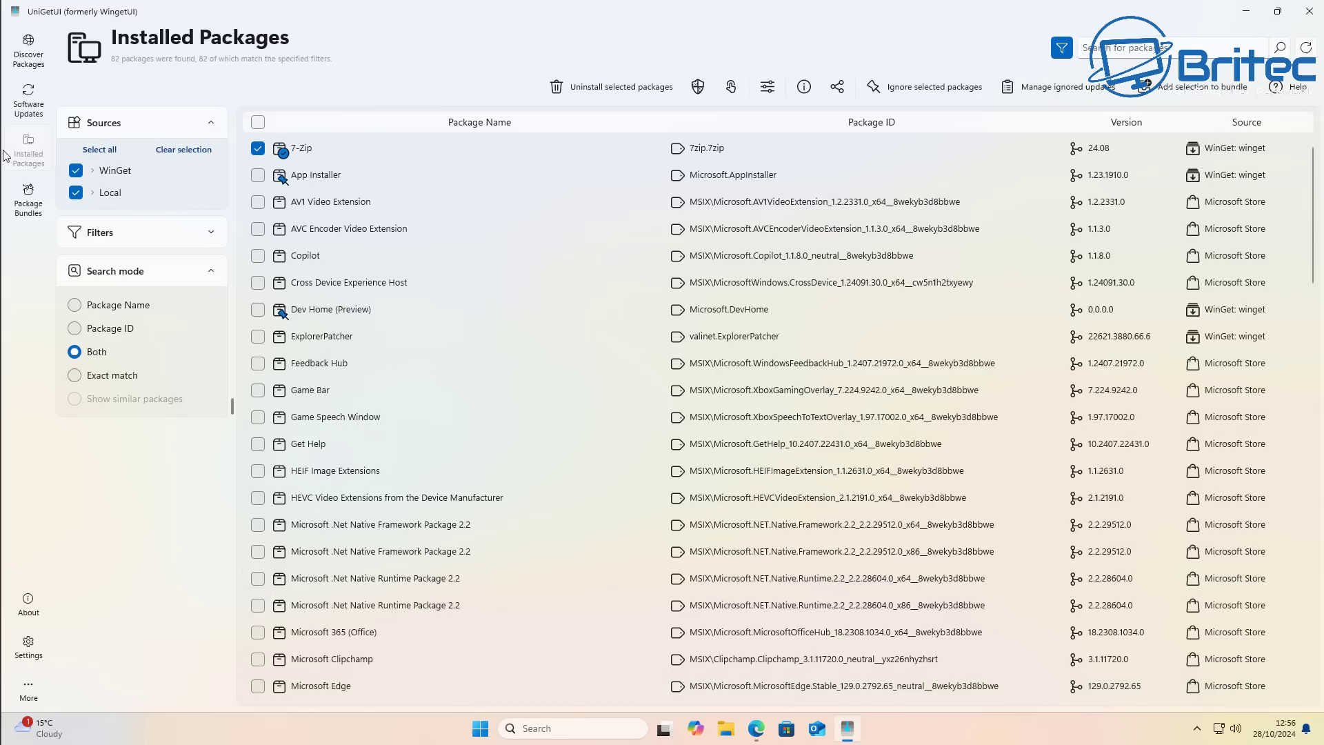
pyautogui.click(27, 93)
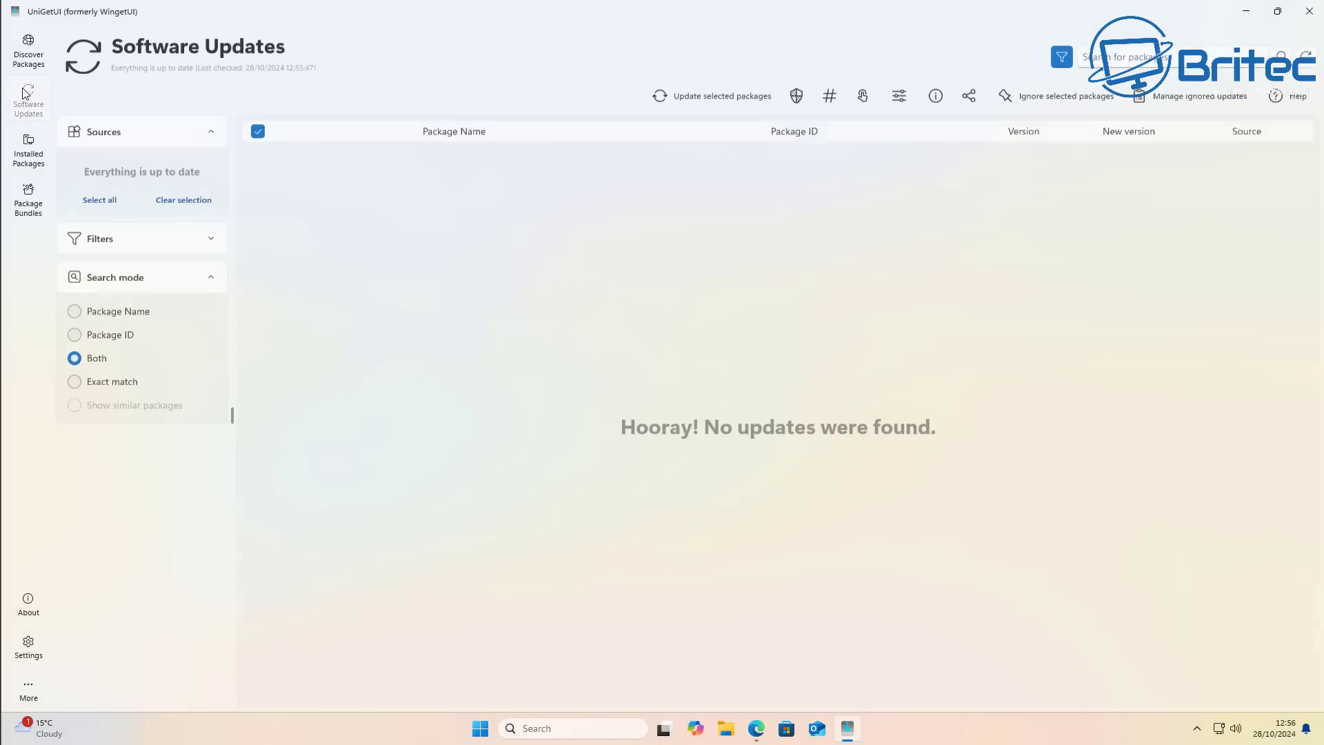
# Uninstall Copilot and Notepad++ from Installed Packages, keeping 7-Zip installed.
pyautogui.click(26, 158)
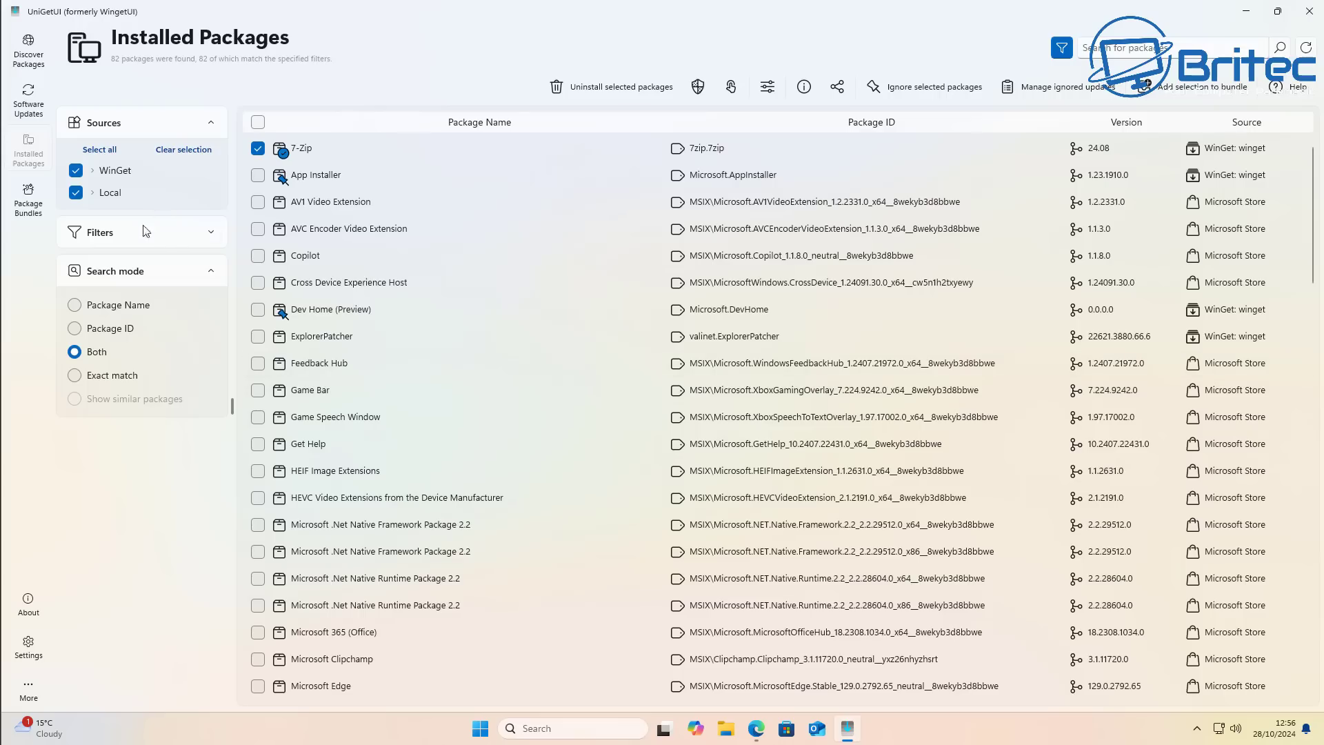
pyautogui.click(311, 261)
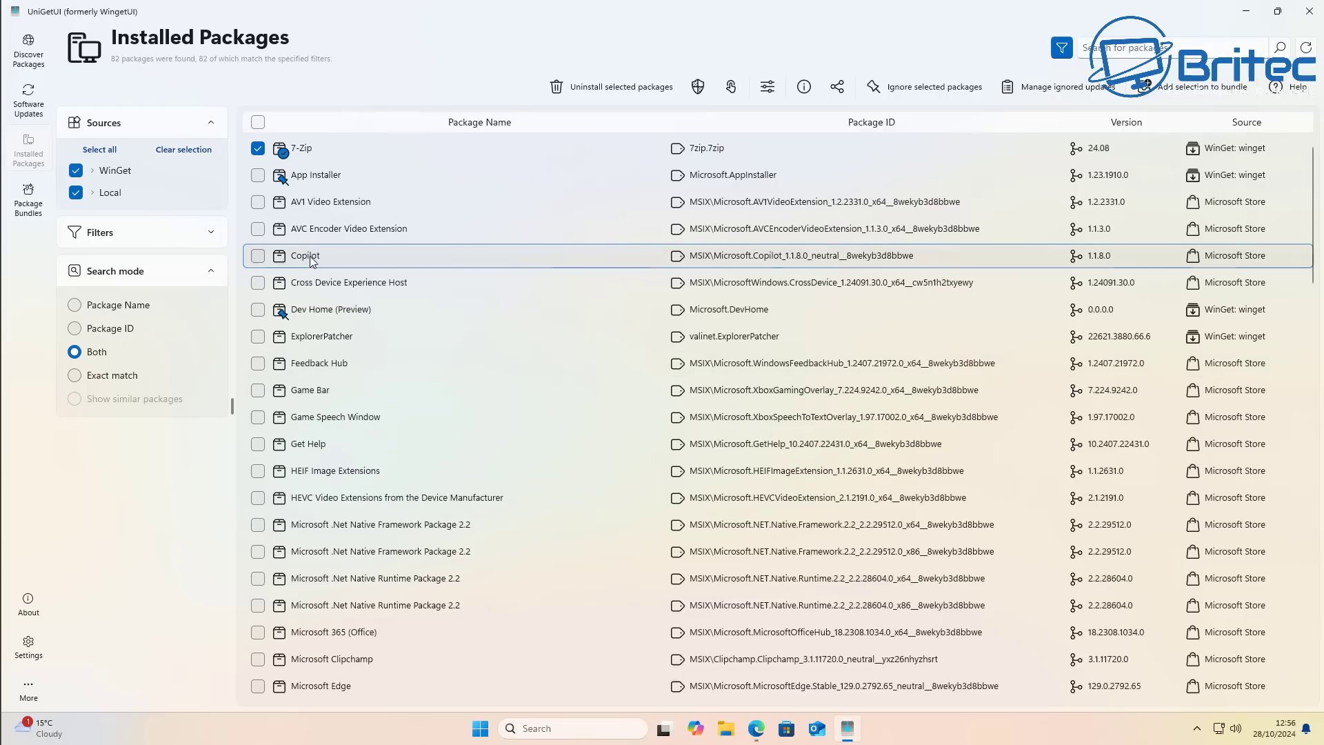
pyautogui.click(258, 257)
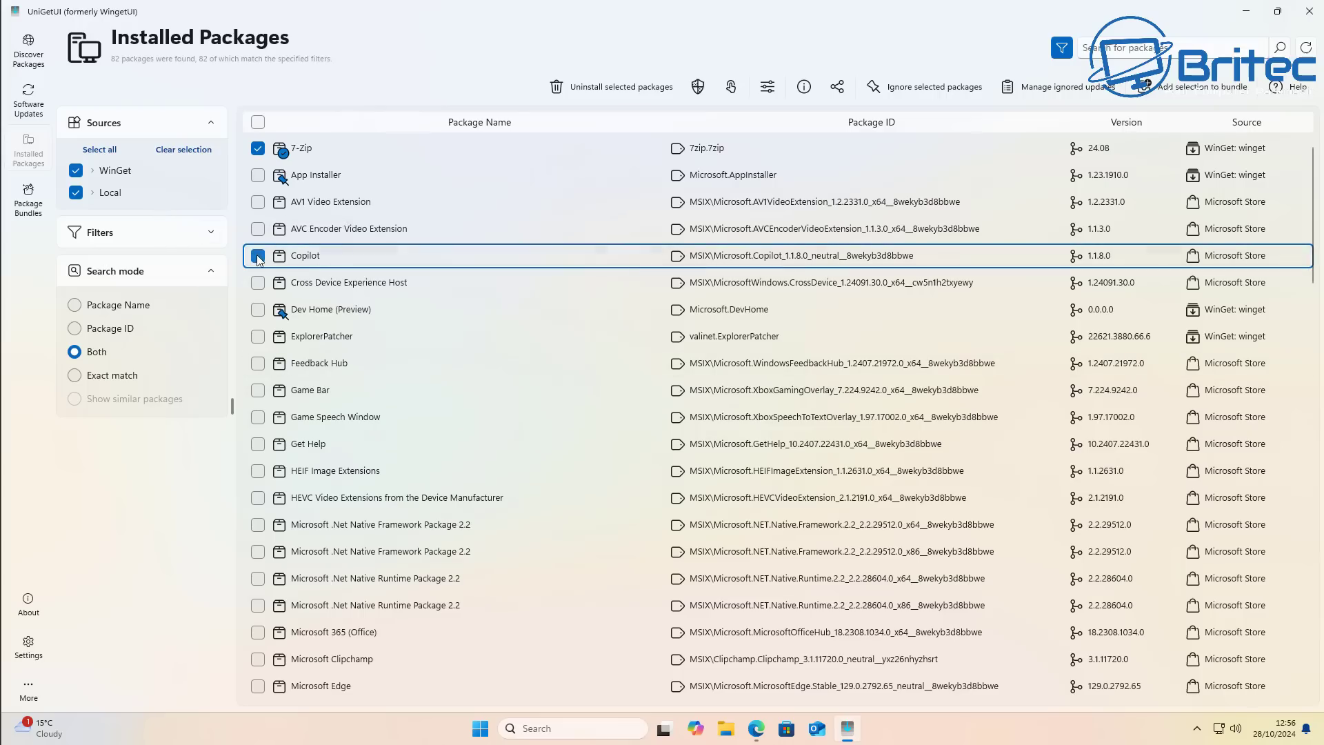
pyautogui.click(257, 148)
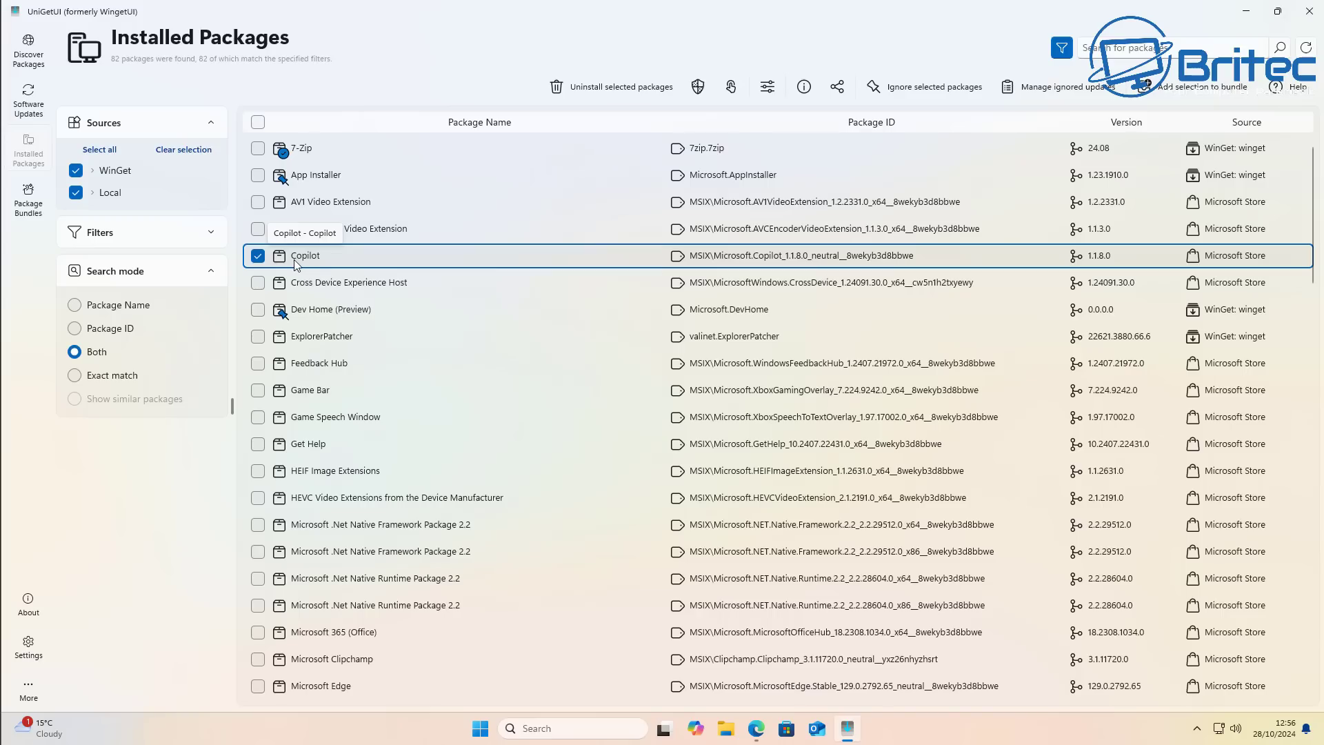
pyautogui.click(607, 88)
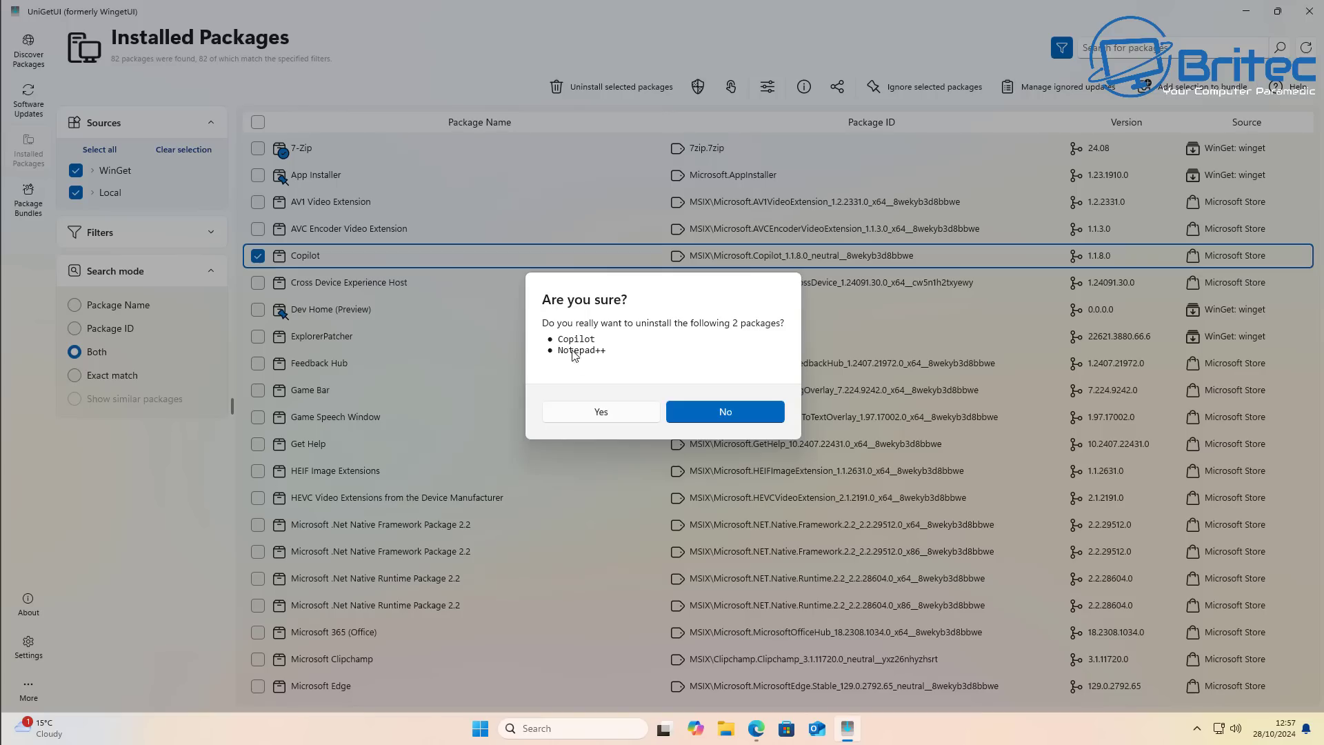
pyautogui.click(718, 413)
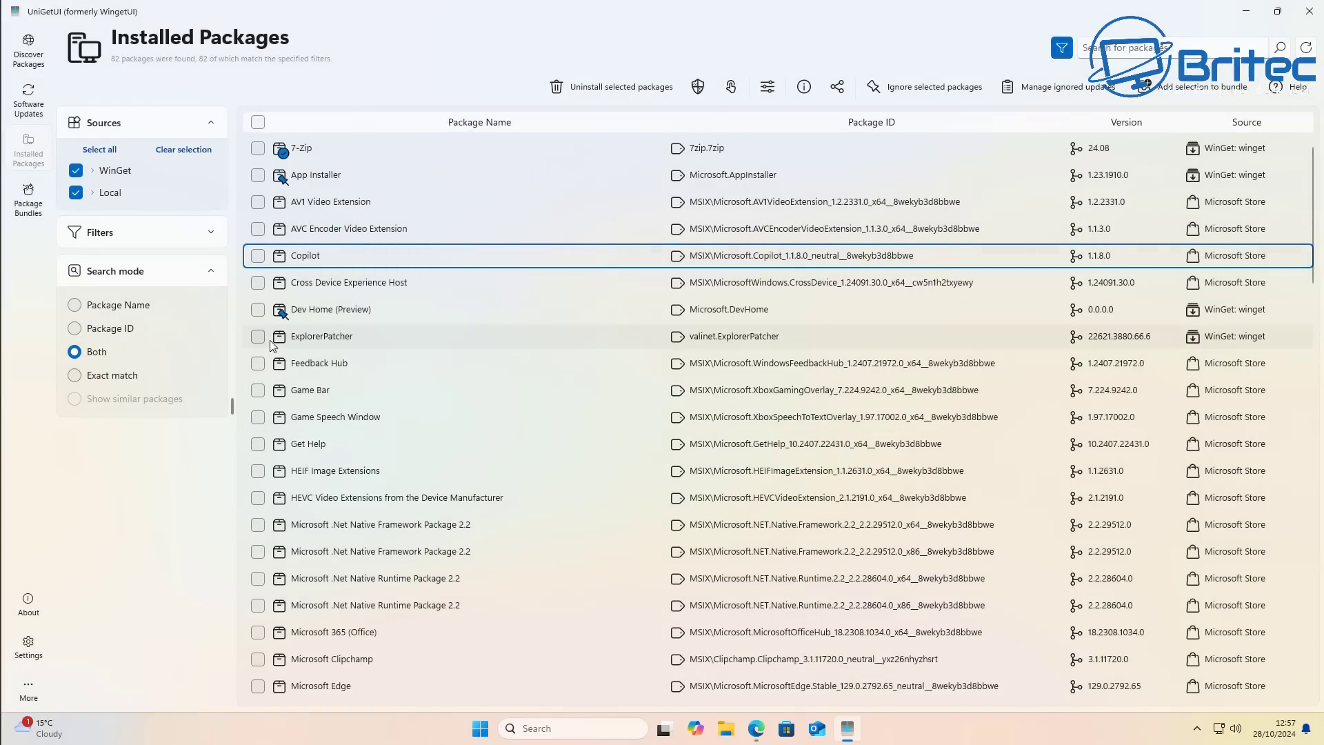
pyautogui.click(259, 256)
pyautogui.click(613, 89)
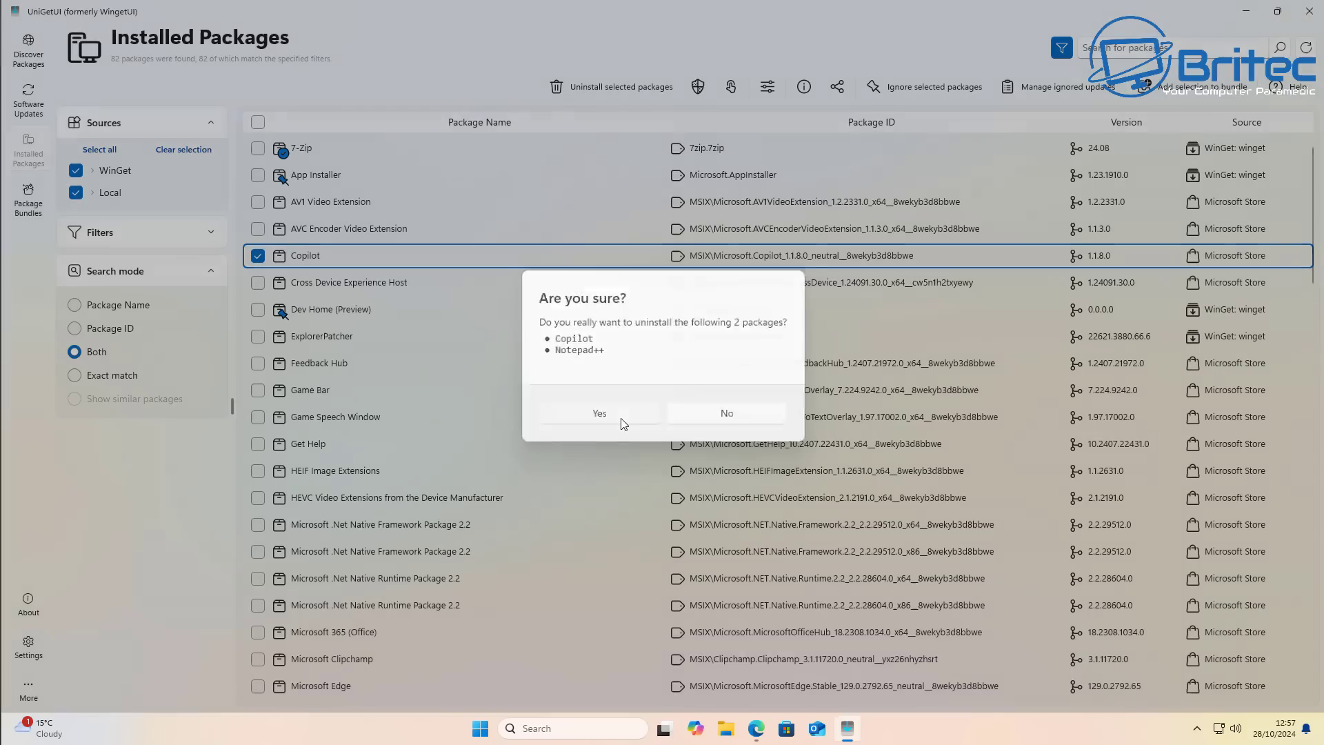
pyautogui.click(623, 420)
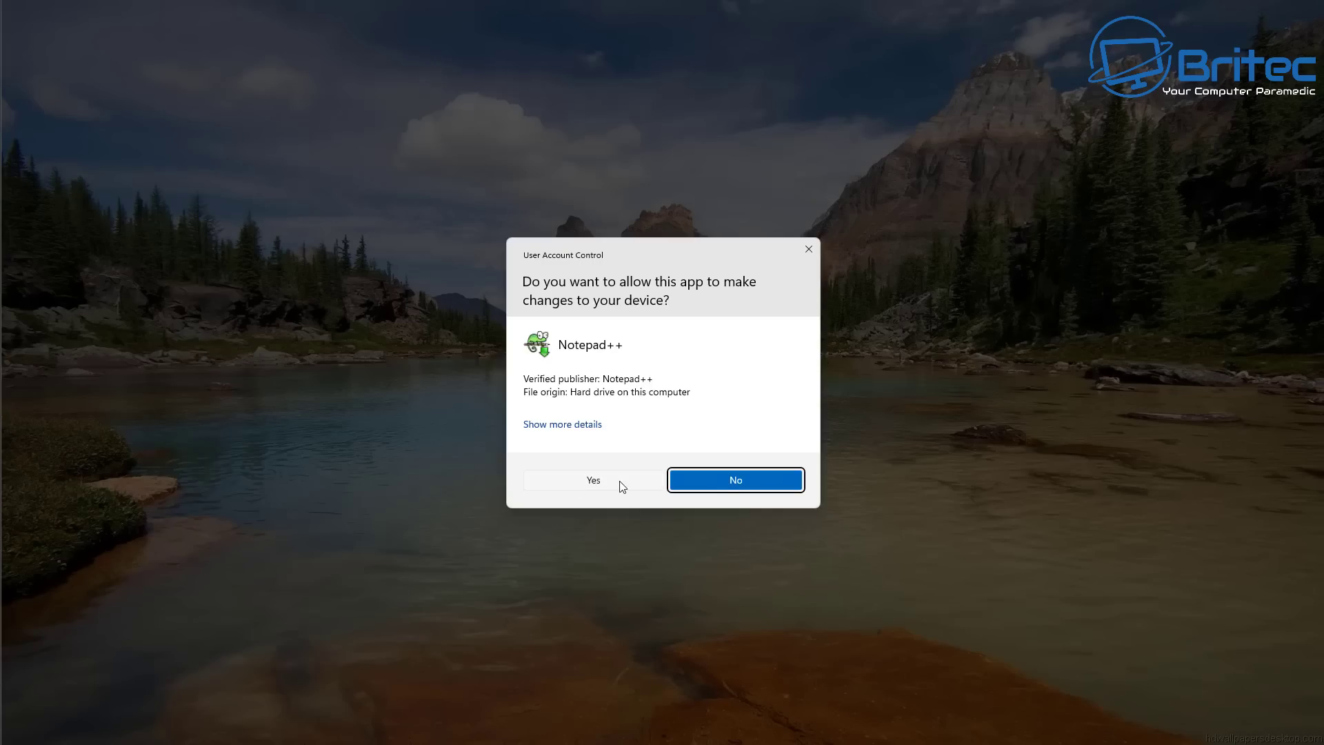
pyautogui.click(622, 486)
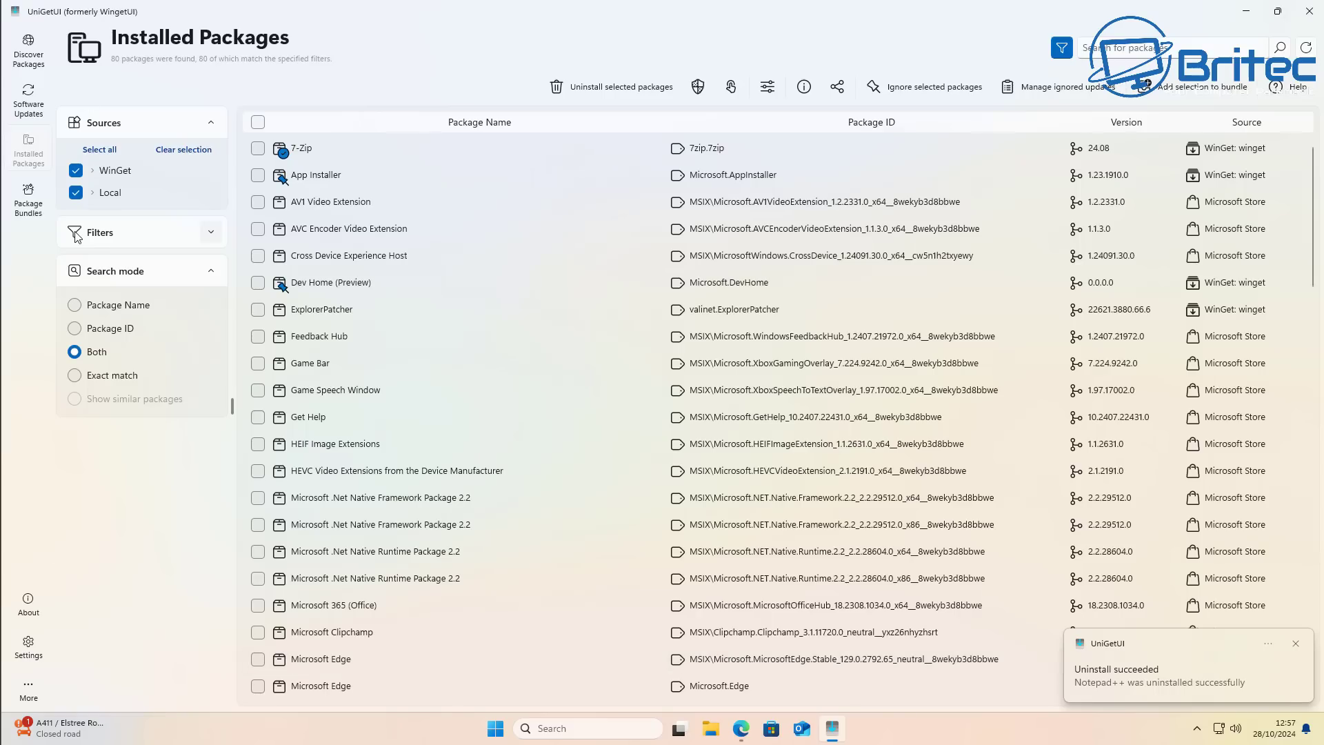
# Uninstall Feedback Hub and Get Help, confirming each removal.
pyautogui.click(258, 336)
pyautogui.click(631, 87)
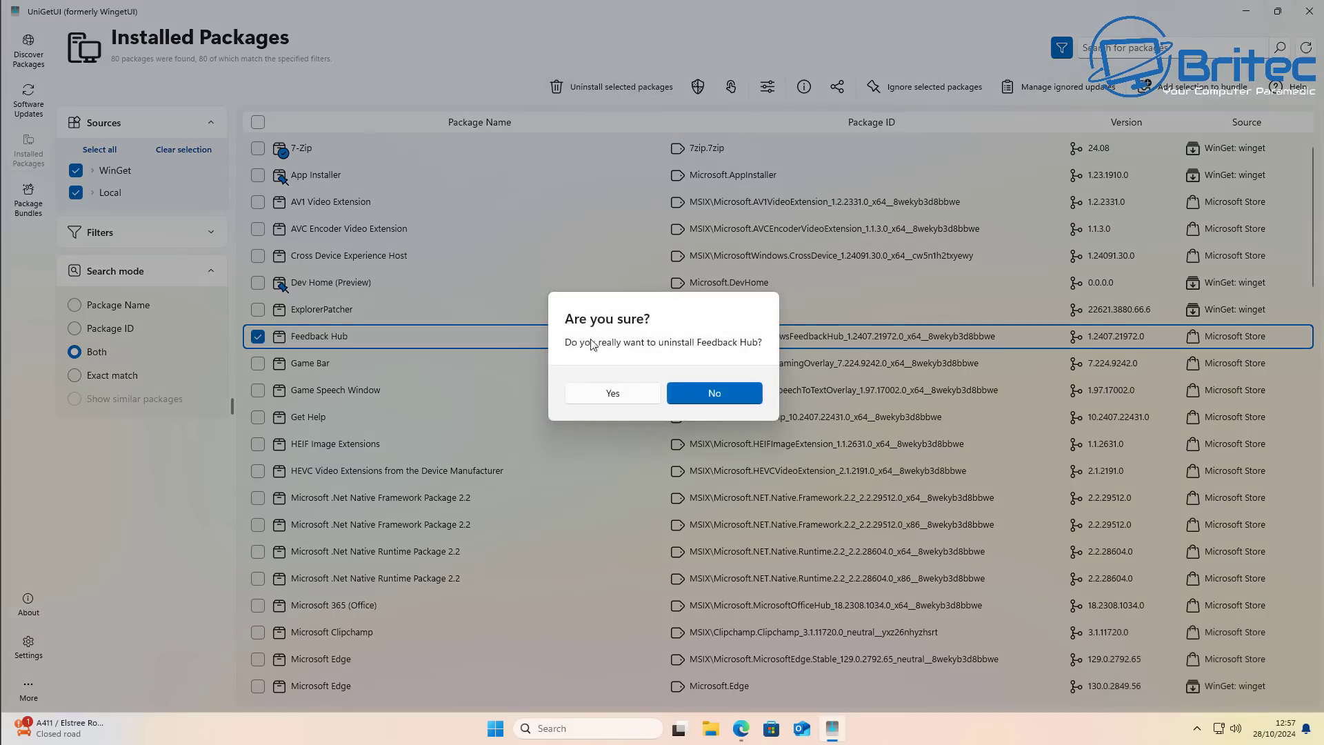
pyautogui.click(612, 393)
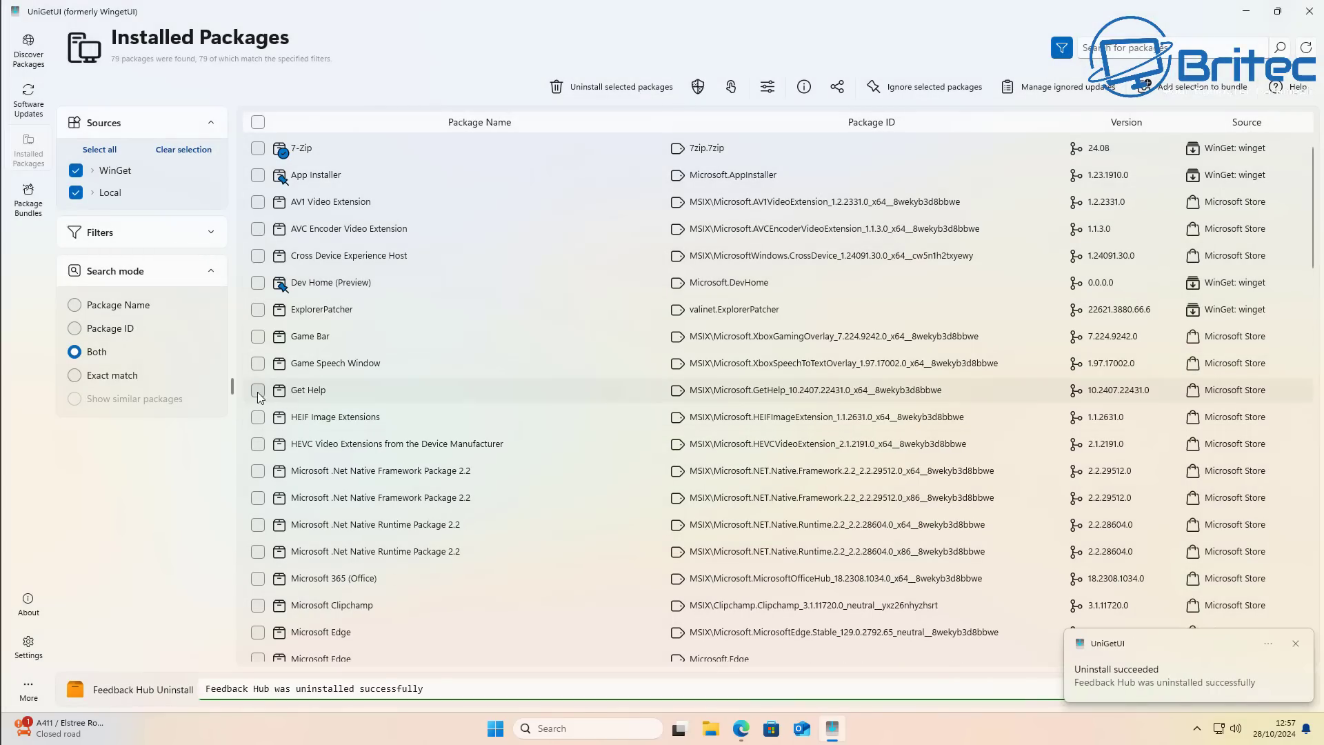
pyautogui.click(258, 391)
pyautogui.click(570, 87)
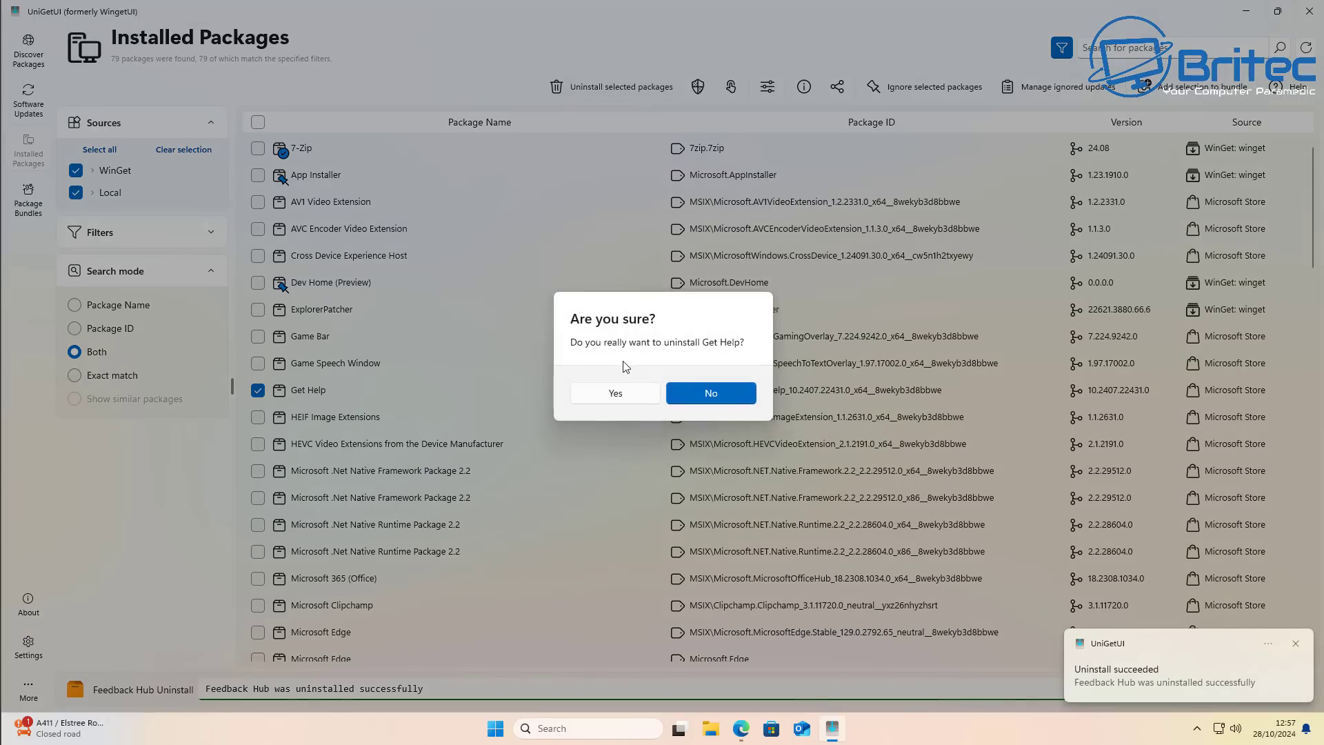
pyautogui.click(615, 395)
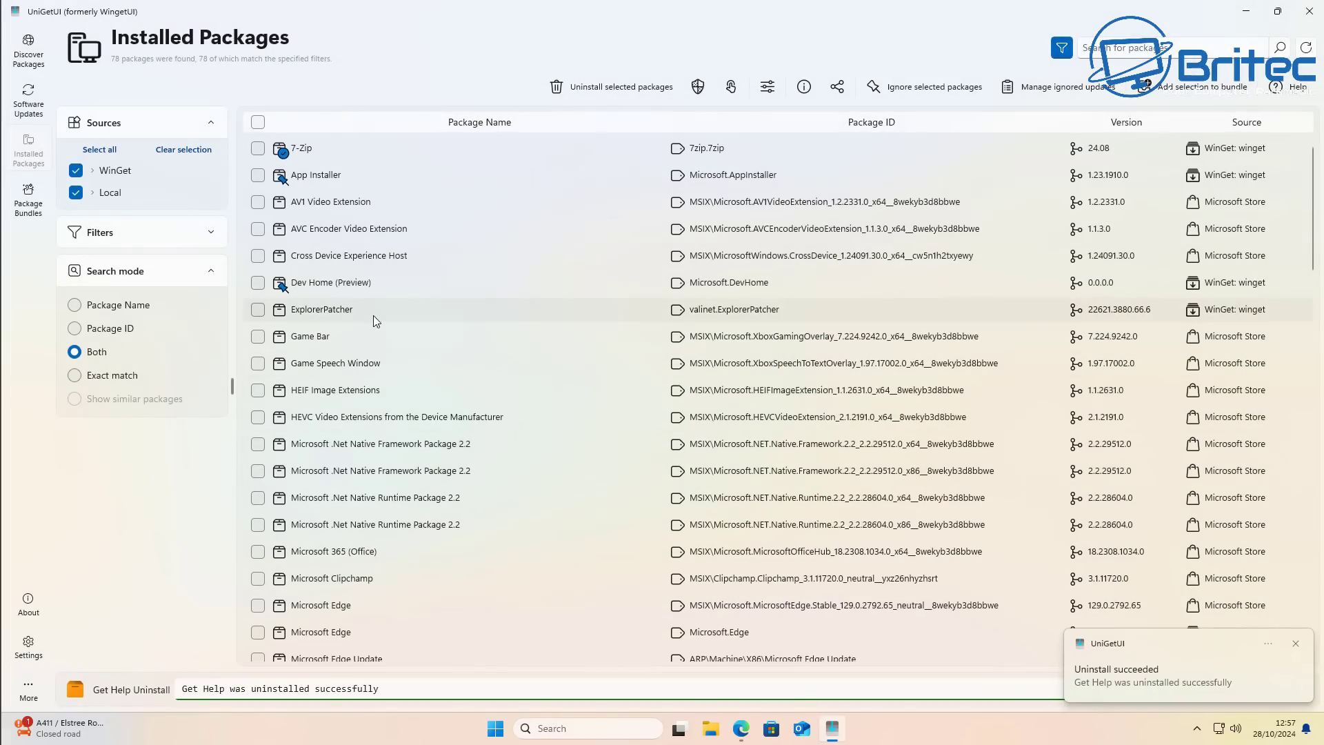
# Tick and then untick Microsoft Clipchamp further down the list, leaving it installed.
pyautogui.scroll(-5, 363, 393)
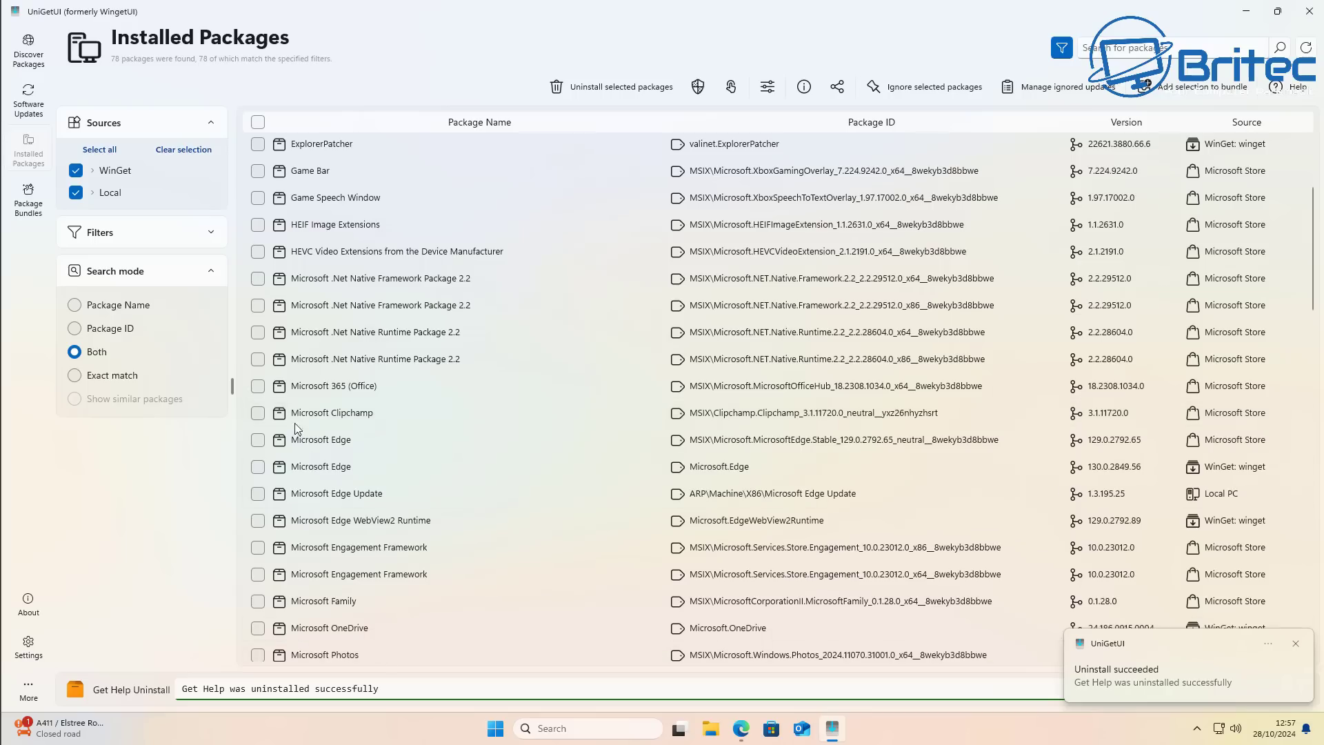
pyautogui.click(258, 413)
pyautogui.click(258, 414)
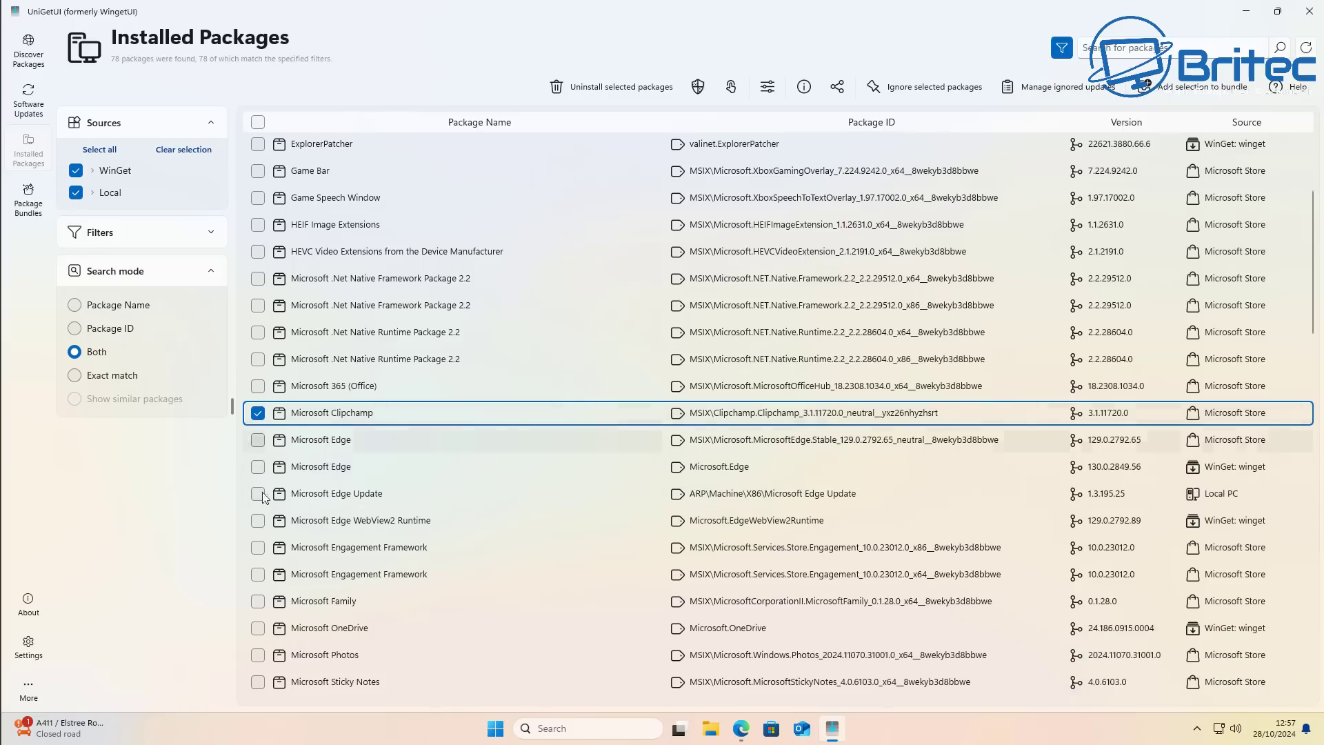
pyautogui.click(258, 412)
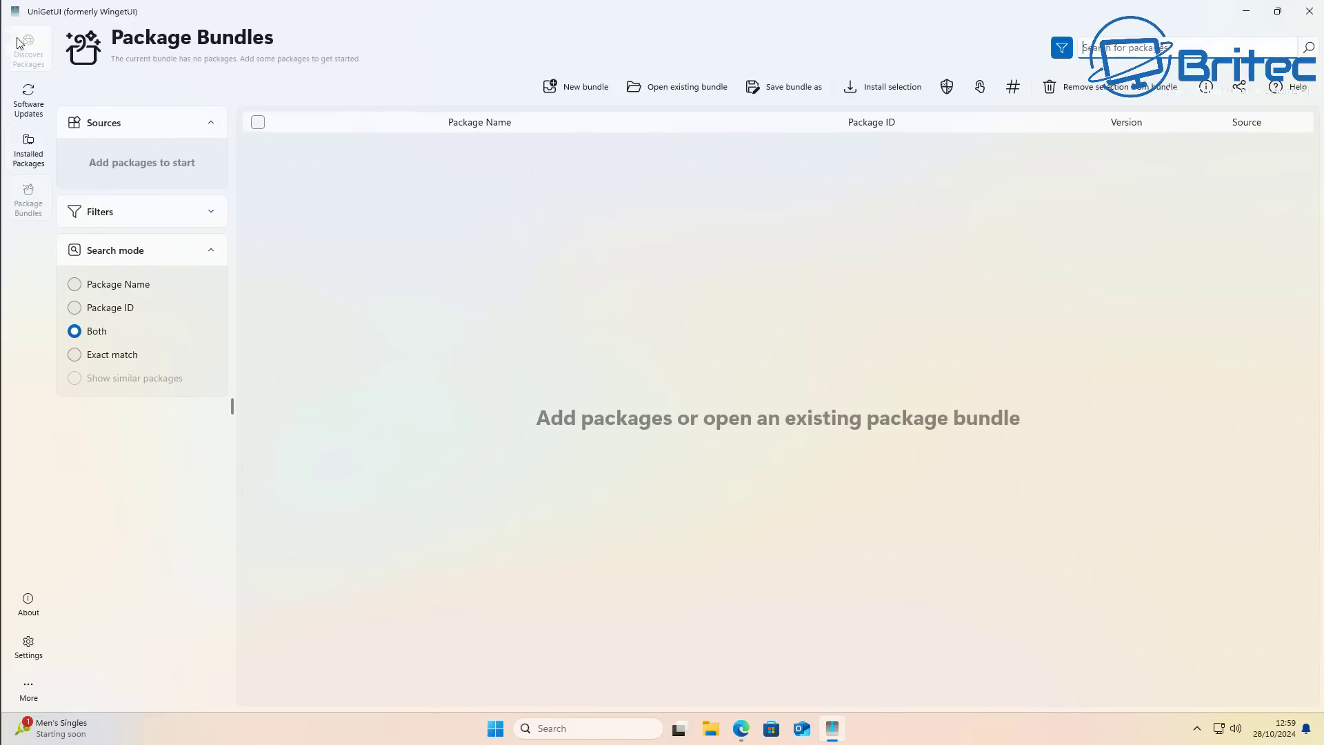
# On Discover Packages, clear the previous search and search for 'discord'.
pyautogui.click(49, 60)
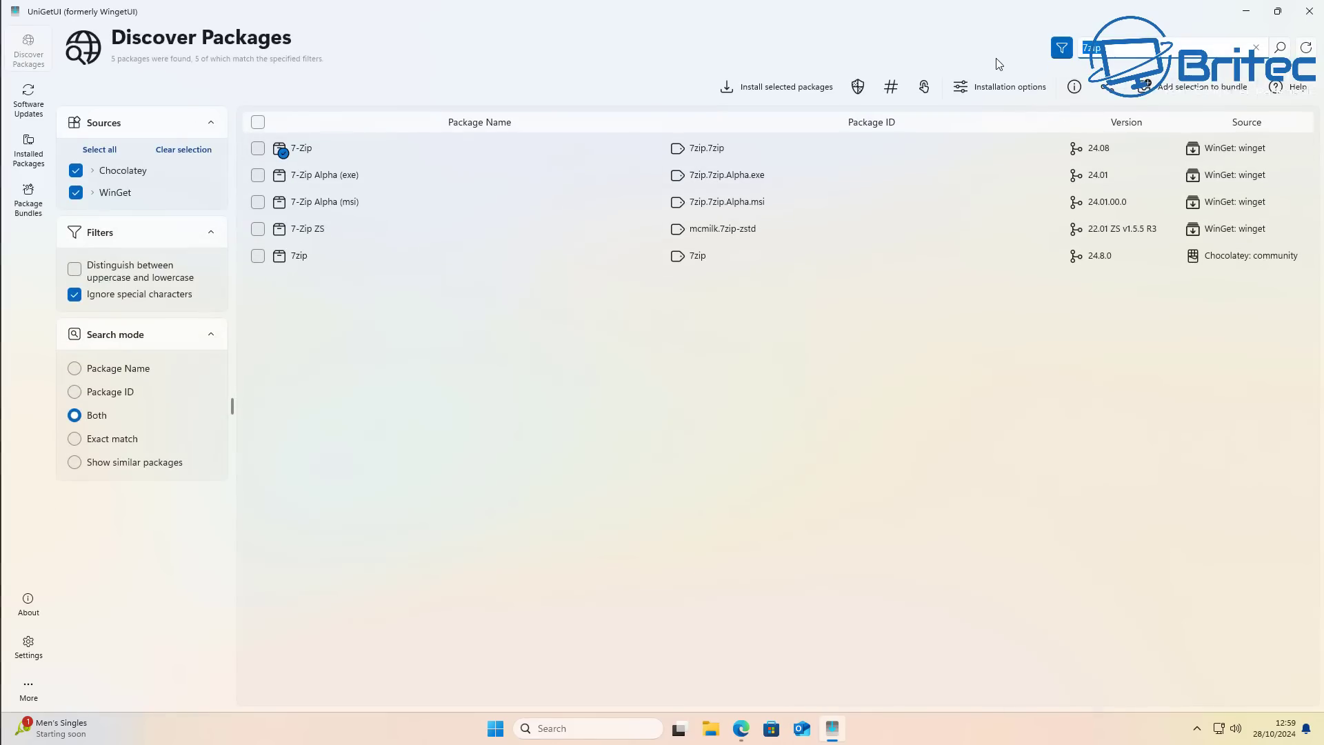
pyautogui.write('discord')
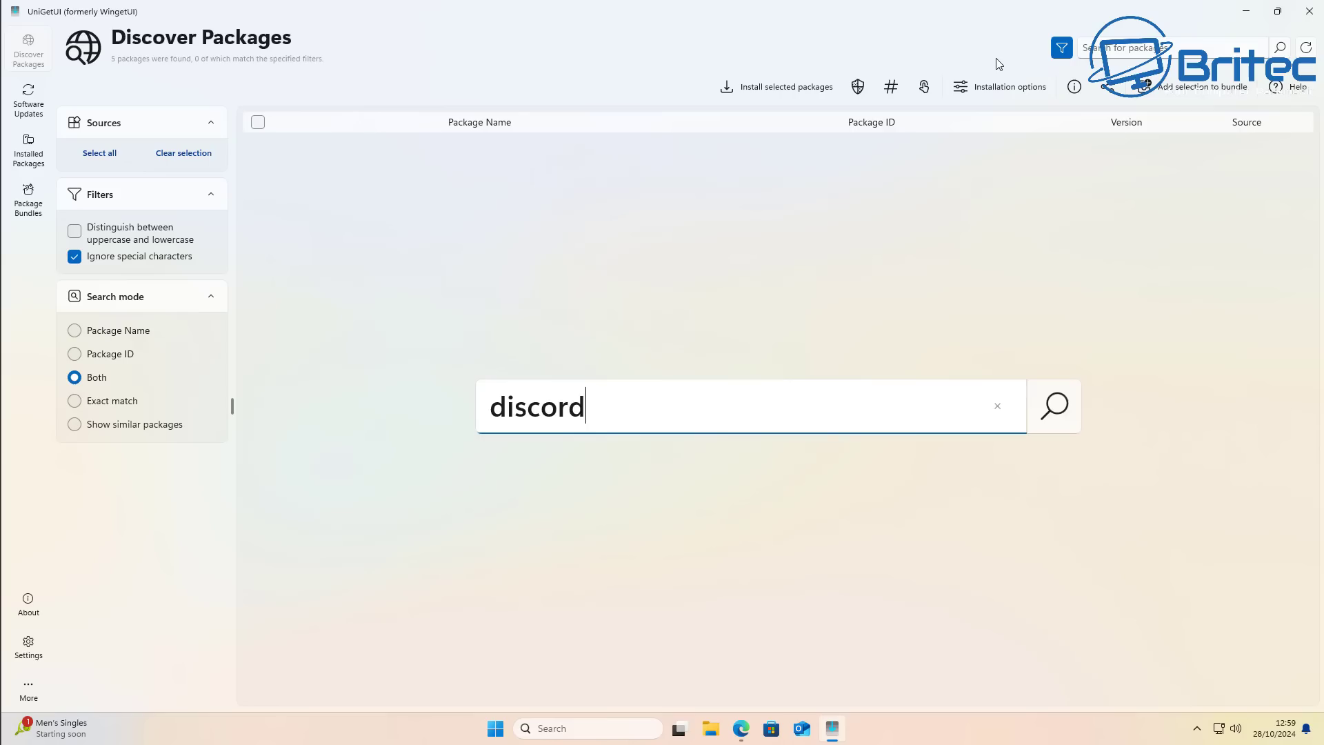
pyautogui.press('Return')
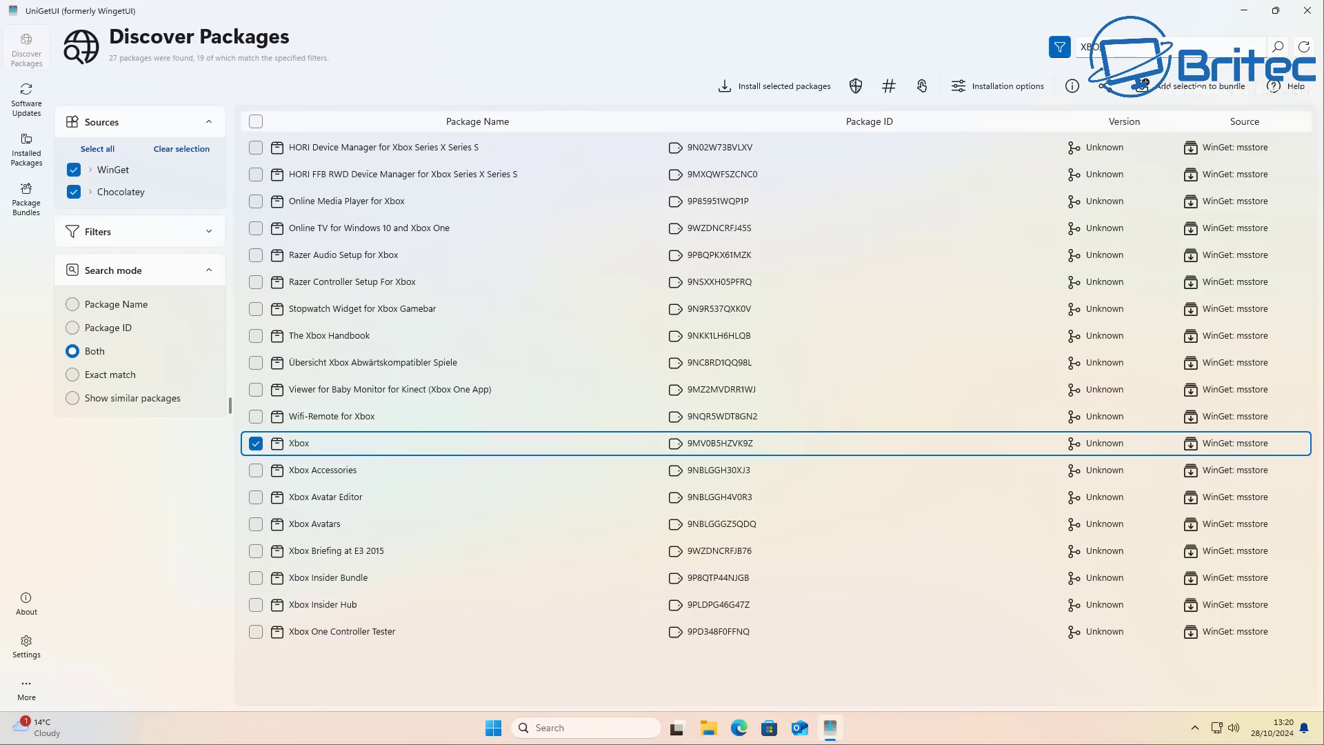
# Tick the Microsoft Store Xbox package and copy its share link.
pyautogui.click(261, 446)
pyautogui.click(1106, 88)
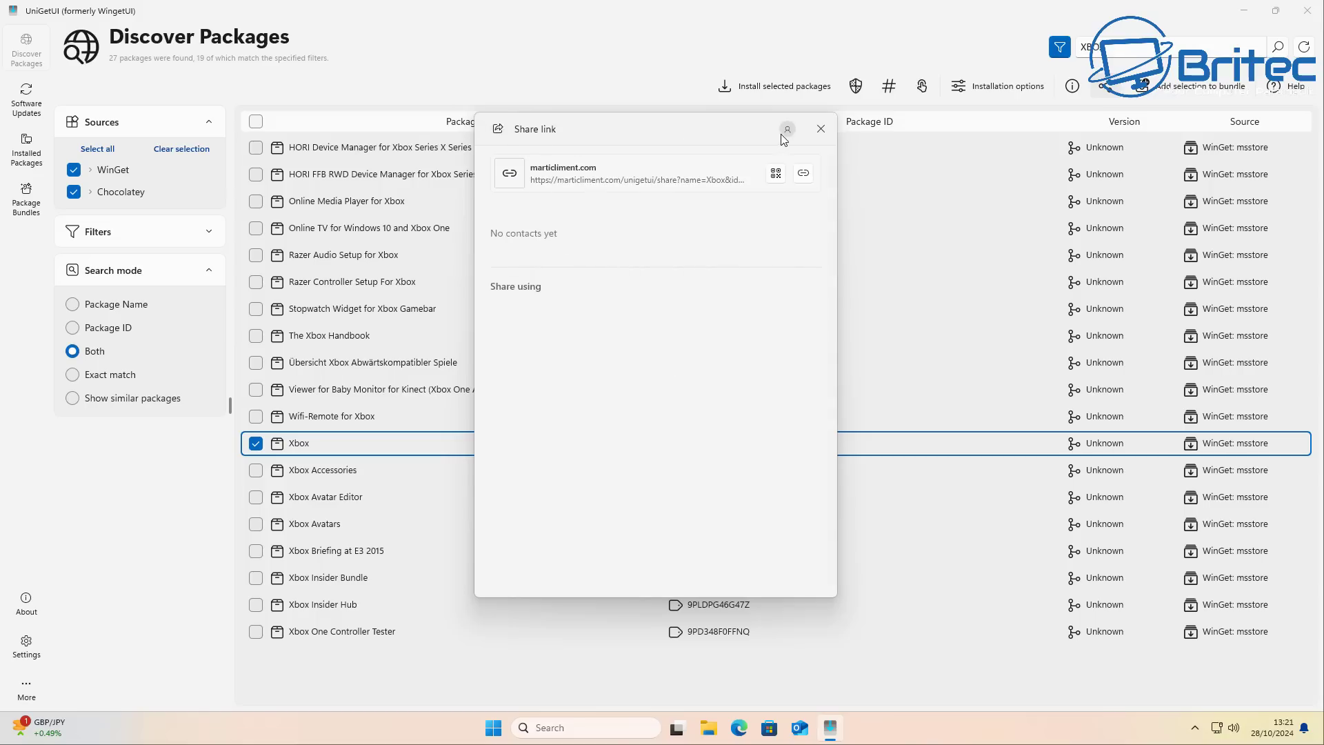
pyautogui.click(804, 177)
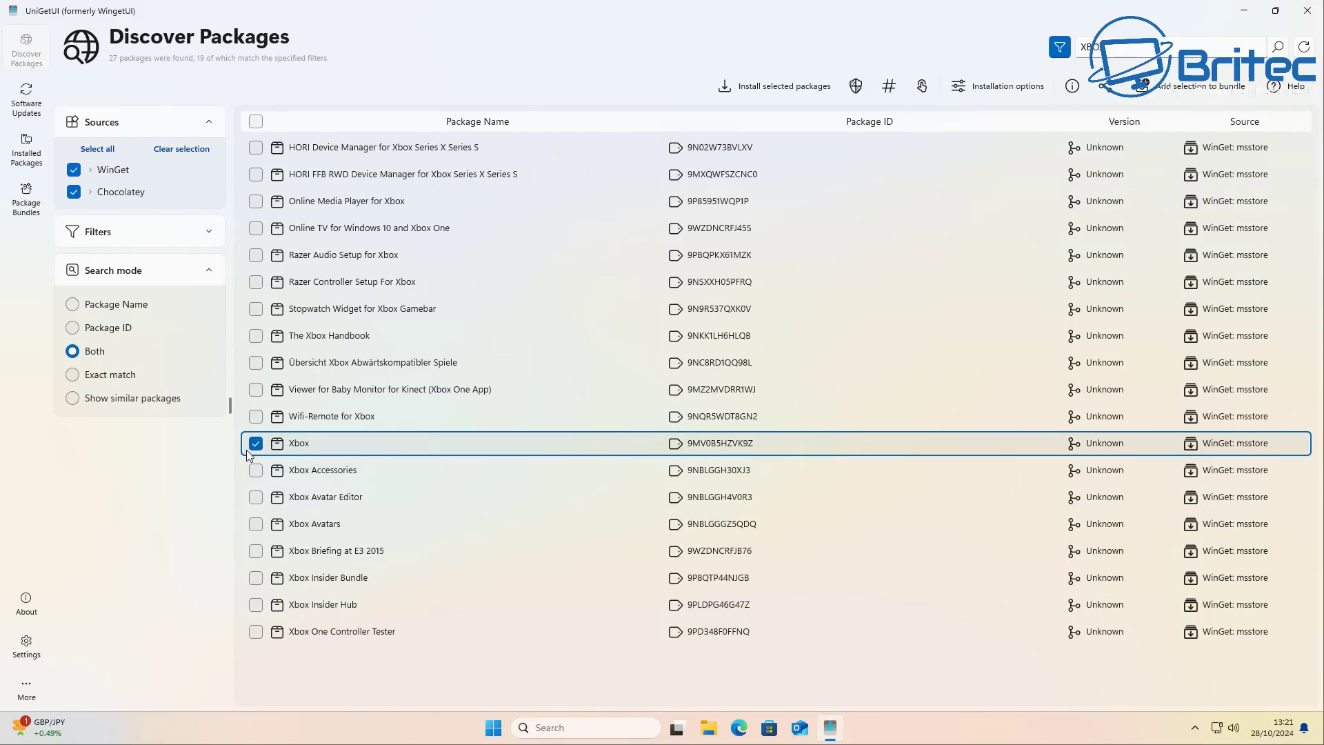
pyautogui.doubleClick(264, 448)
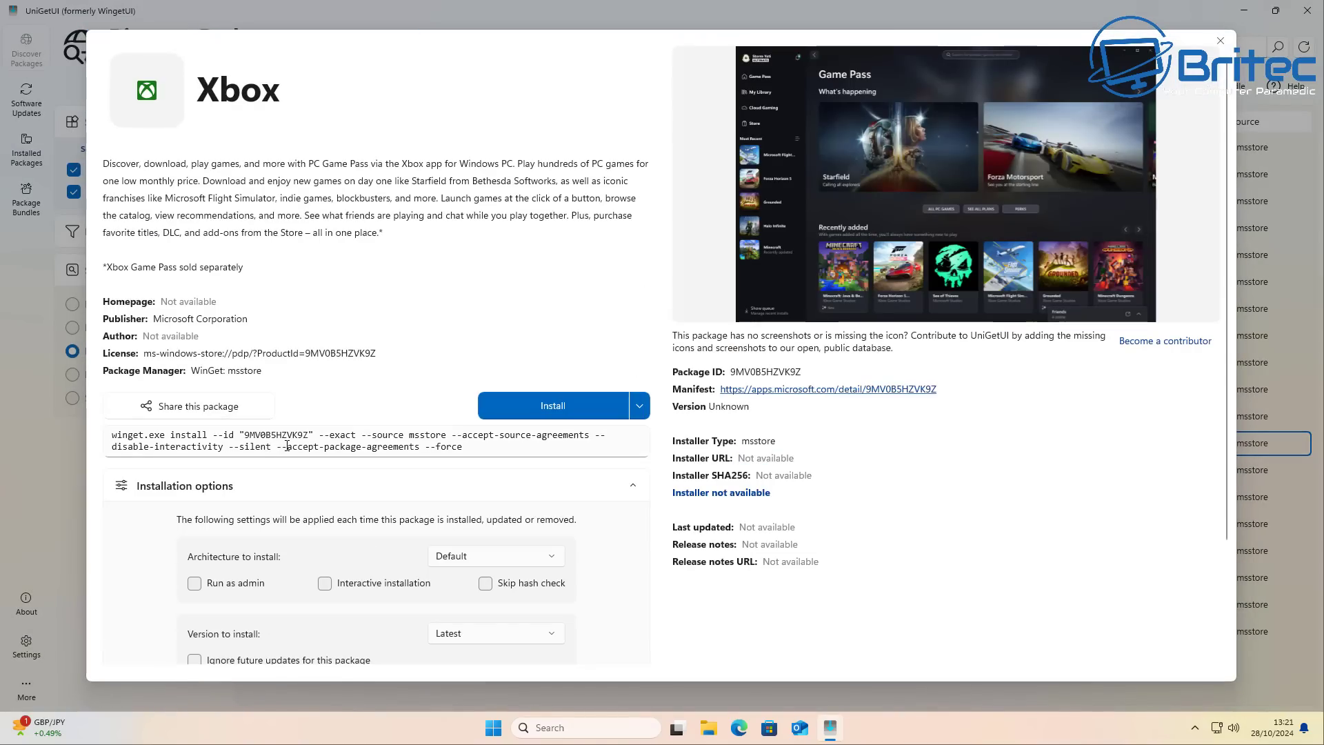
pyautogui.click(1220, 41)
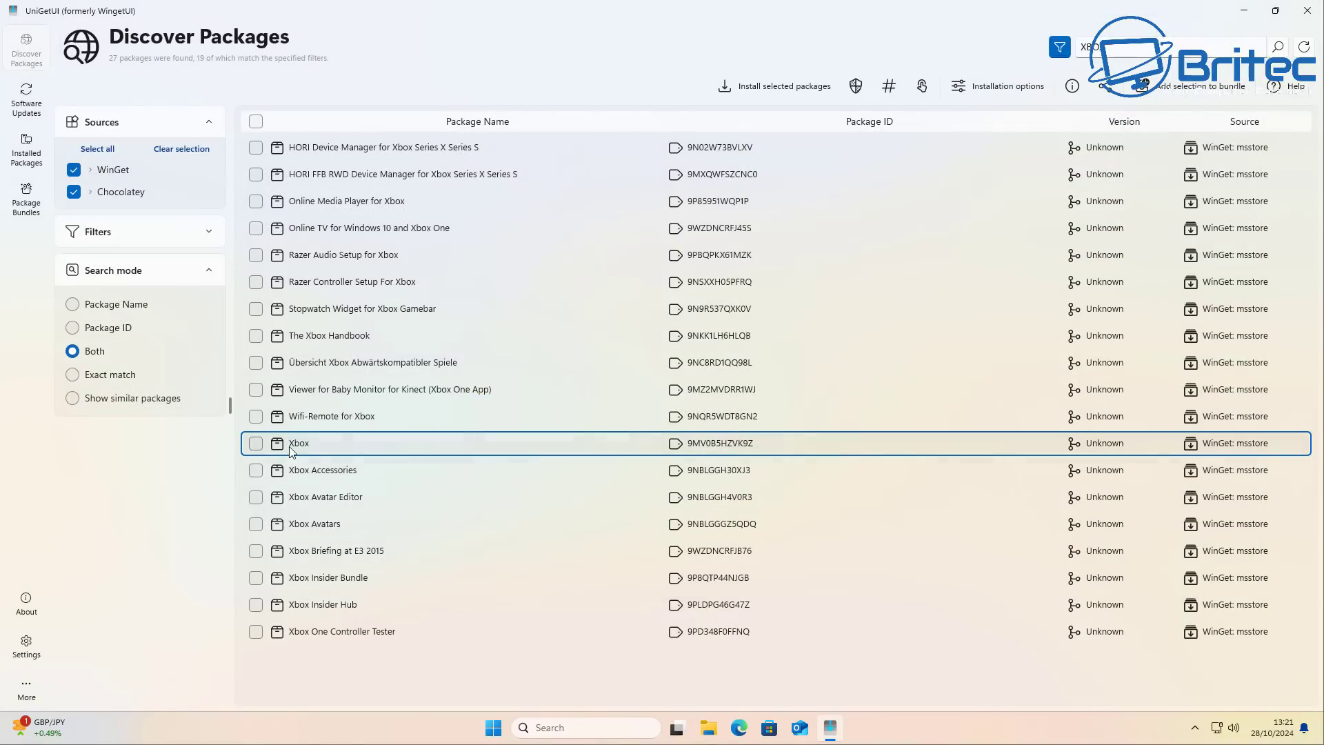
pyautogui.click(255, 443)
pyautogui.doubleClick(296, 445)
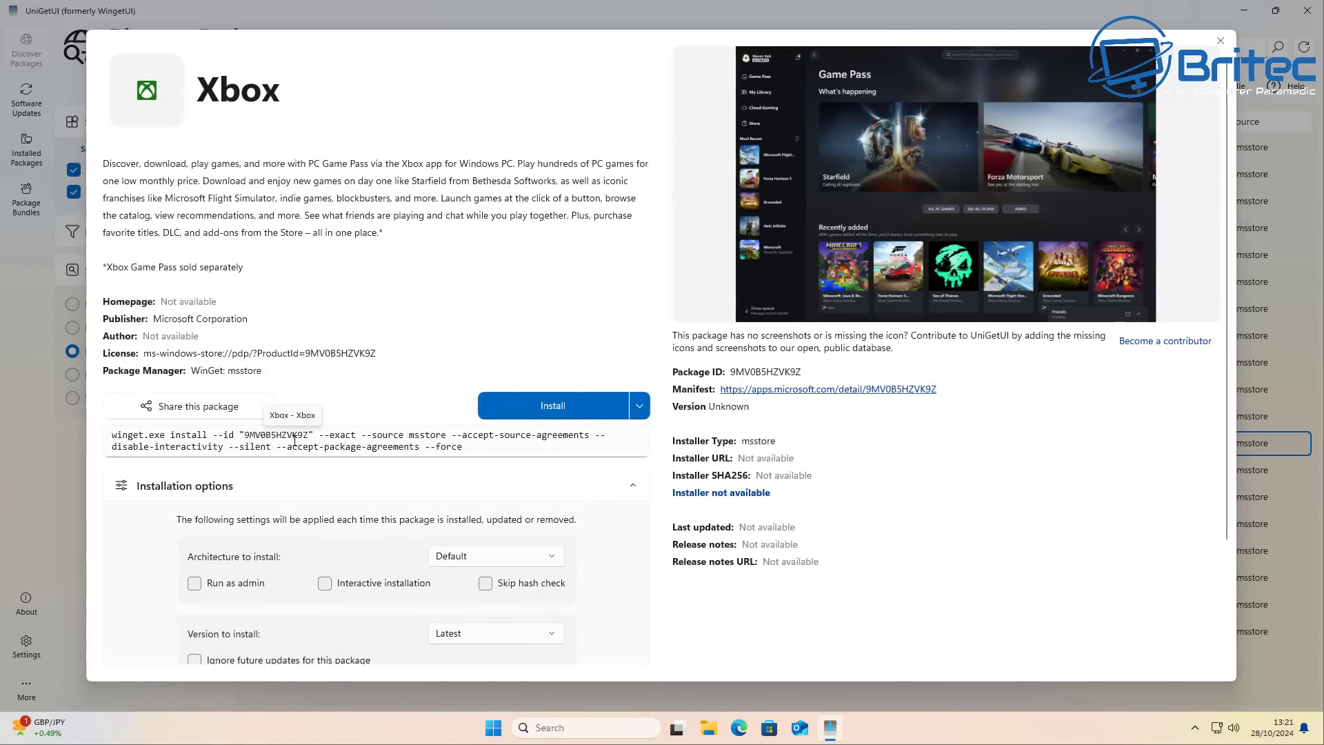
pyautogui.click(1220, 40)
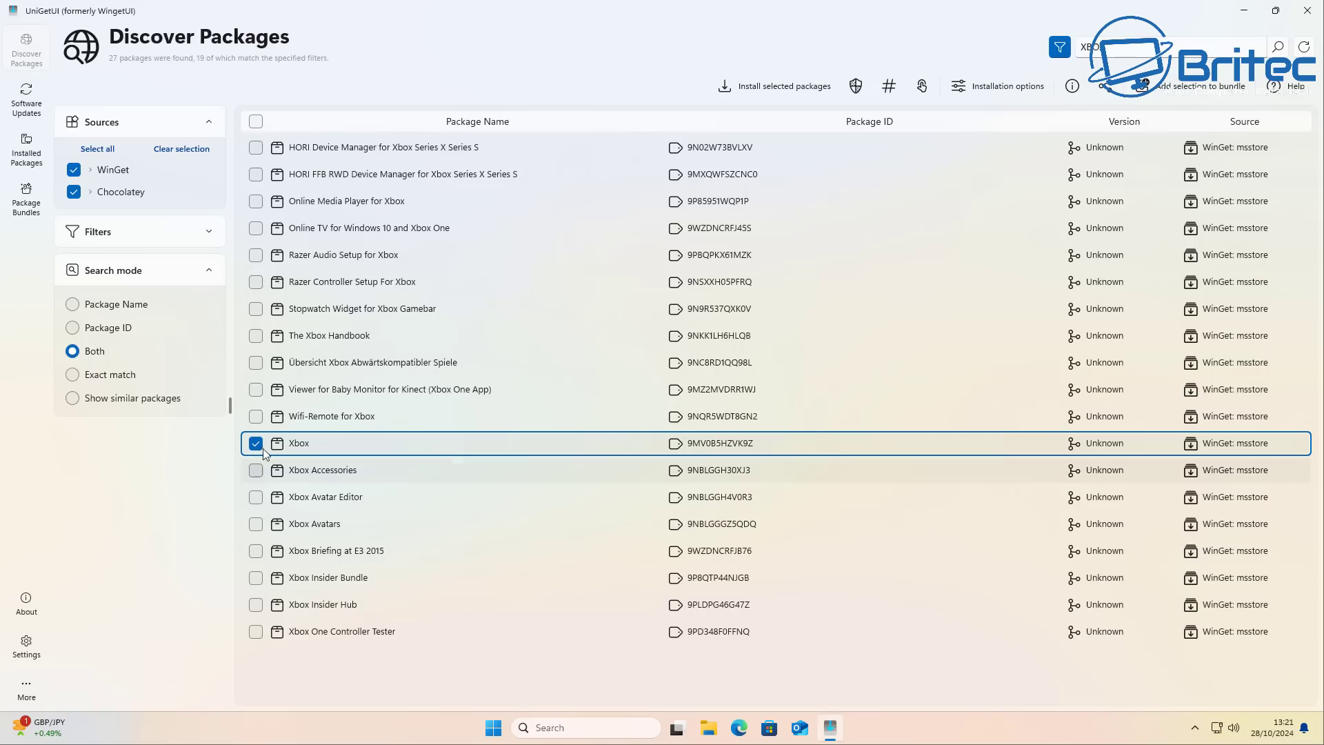
pyautogui.doubleClick(314, 444)
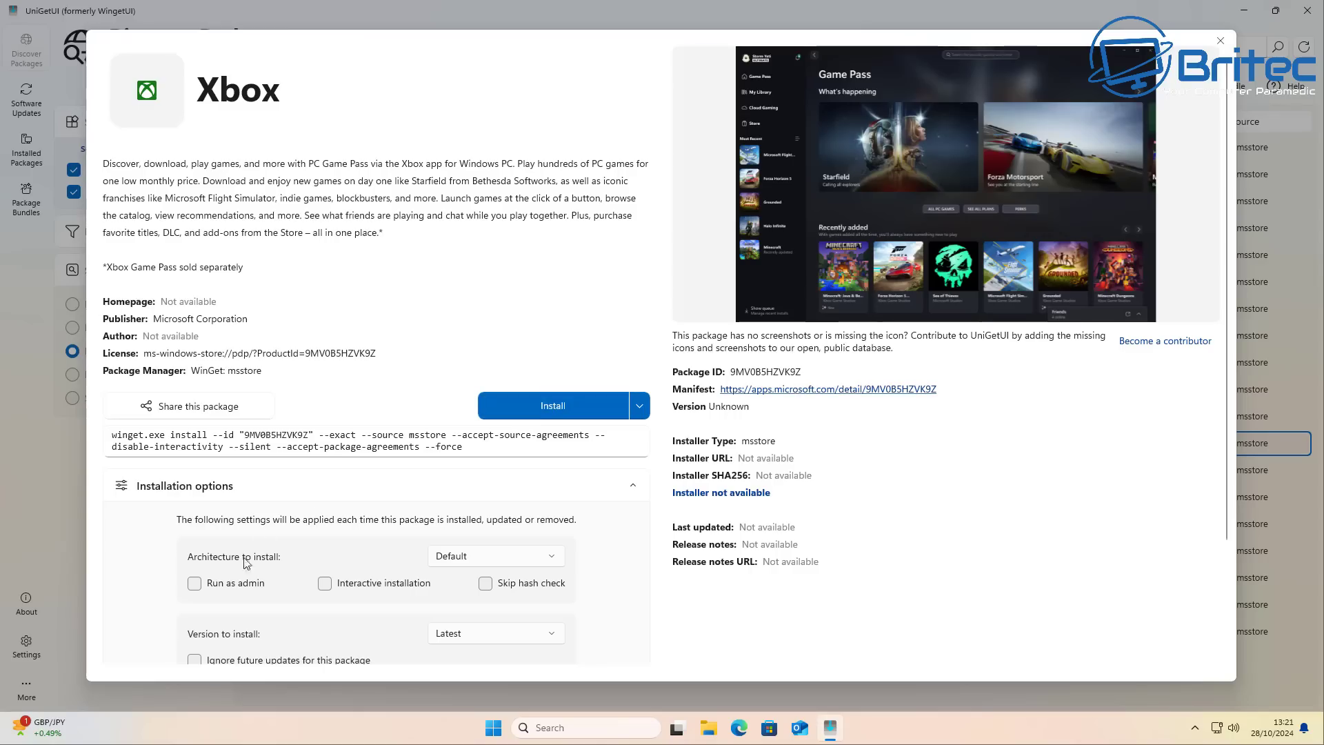
pyautogui.click(200, 592)
pyautogui.click(196, 586)
pyautogui.scroll(-2, 490, 624)
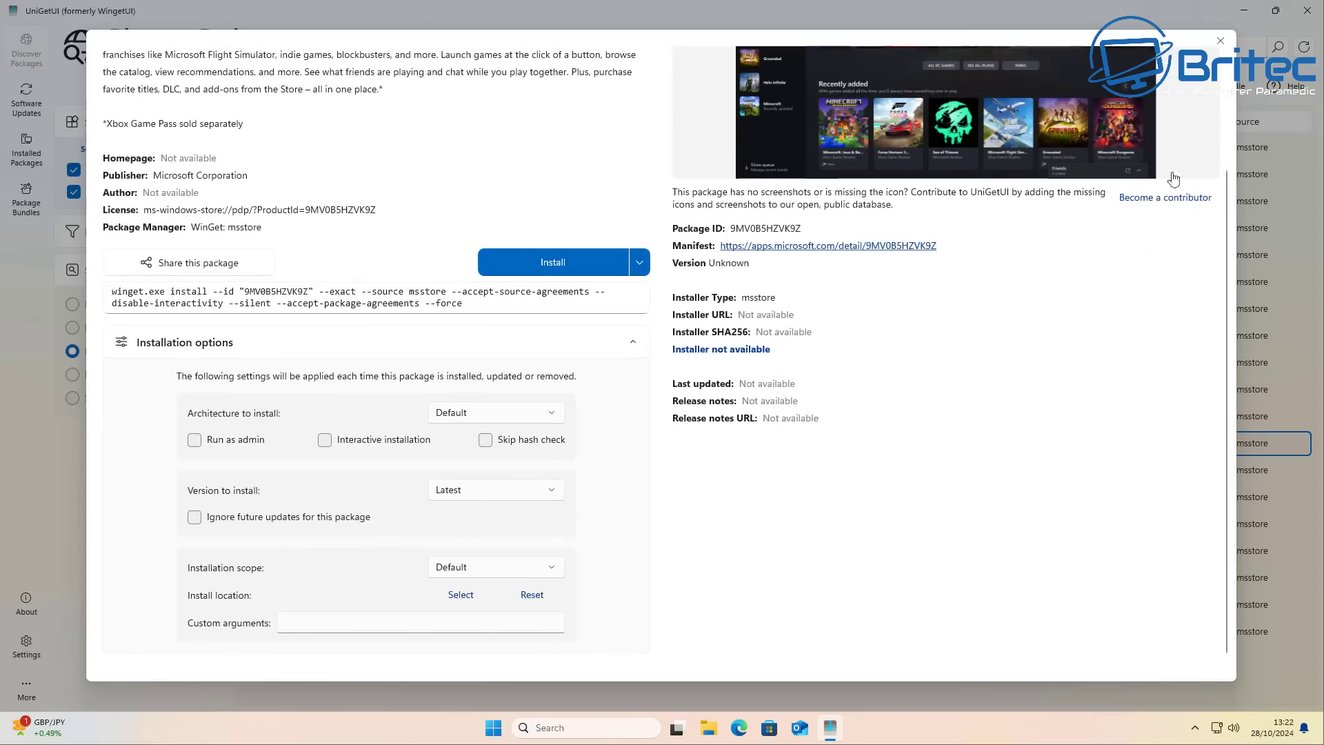
# Search for 'Microsoft store' and review the App Publisher for Microsoft Store details.
pyautogui.click(1220, 41)
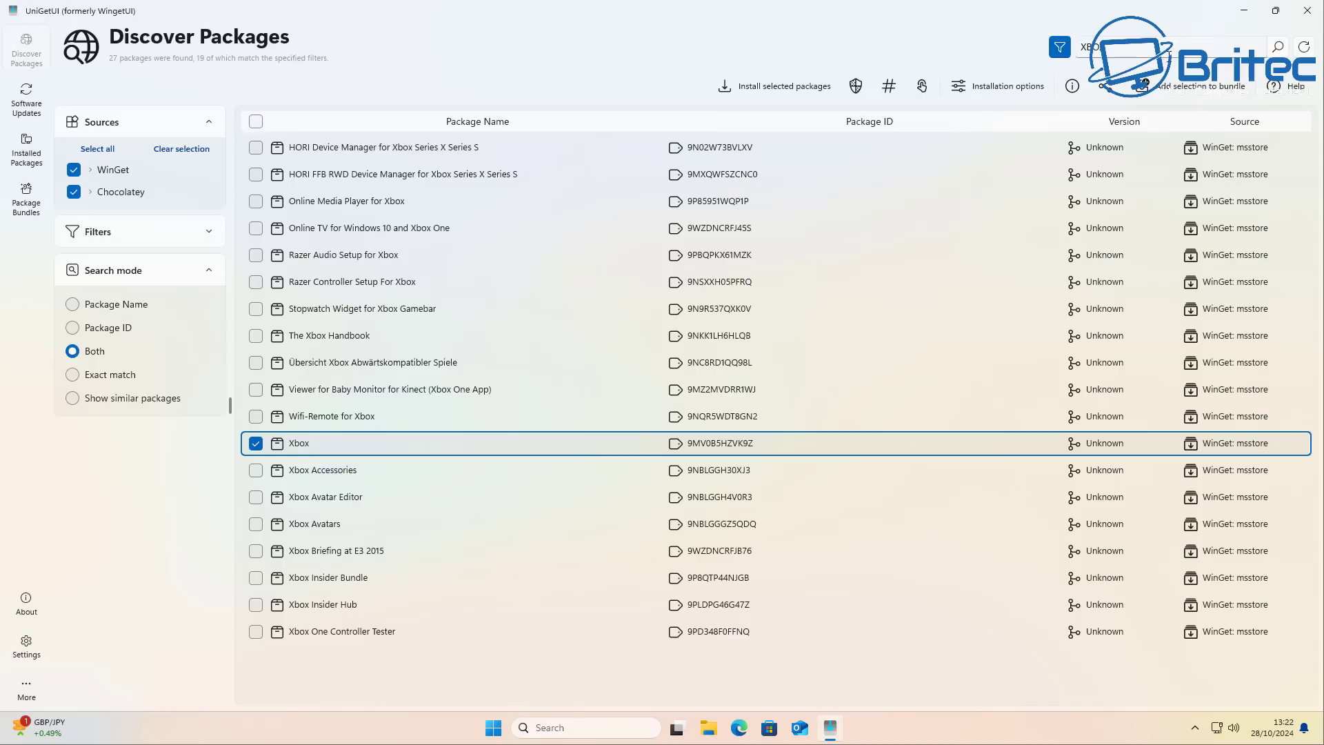
pyautogui.write('Microsoft')
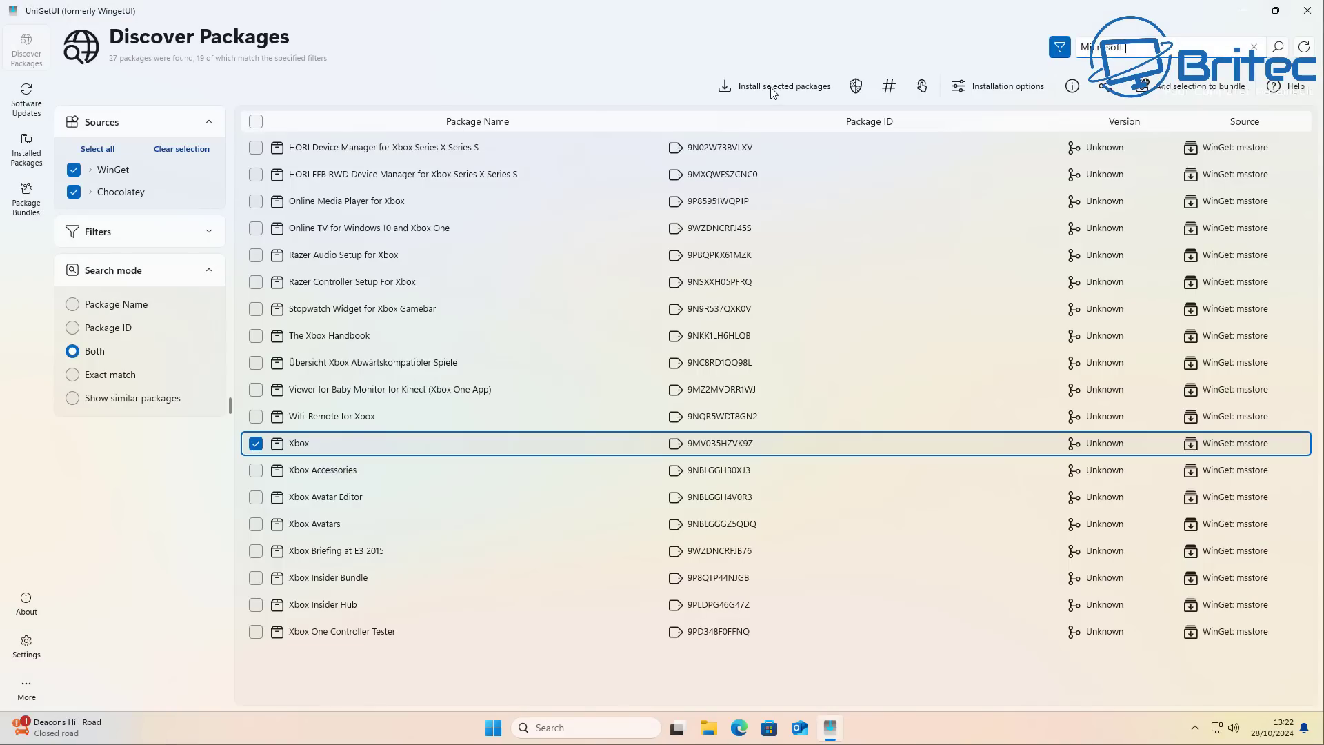
pyautogui.write(' store')
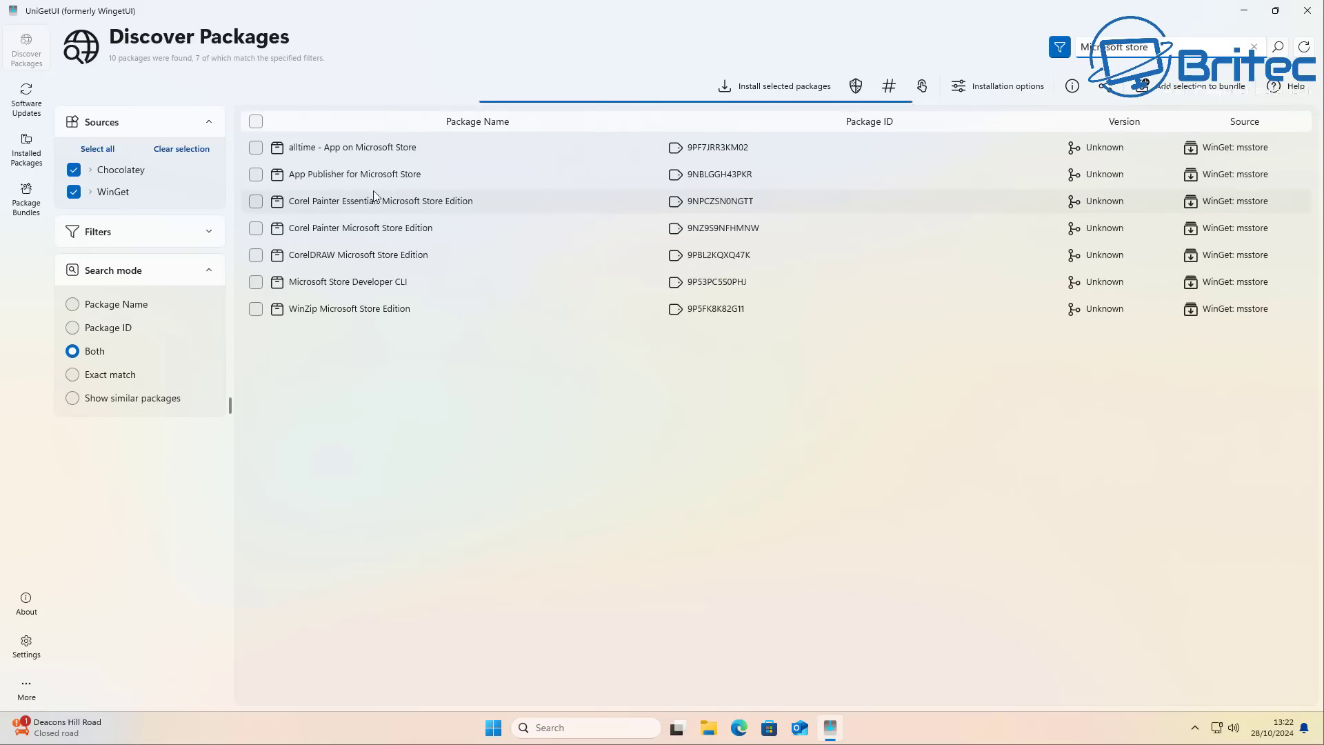
pyautogui.click(366, 148)
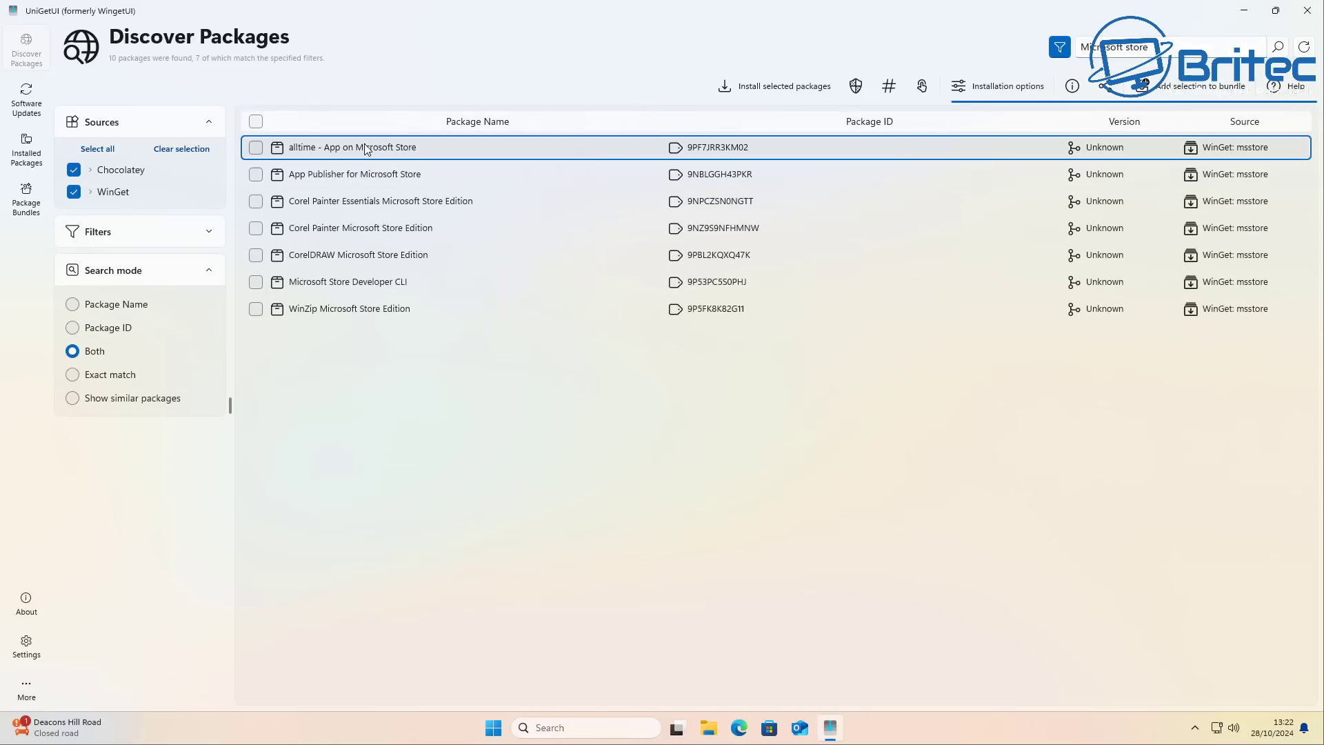
pyautogui.doubleClick(321, 176)
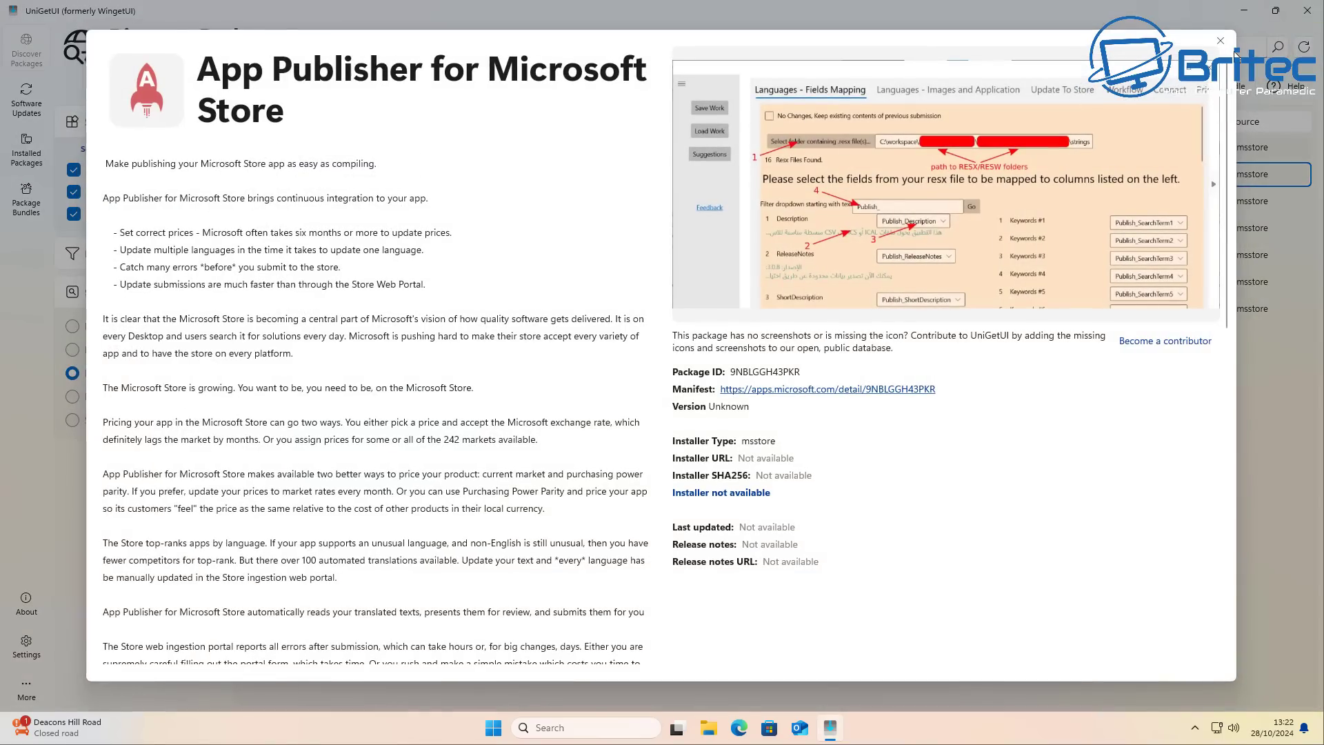
pyautogui.click(1220, 40)
# Review the Corel Painter Essentials, Corel Painter and CorelDRAW Store details, then start a 'p' search.
pyautogui.doubleClick(396, 198)
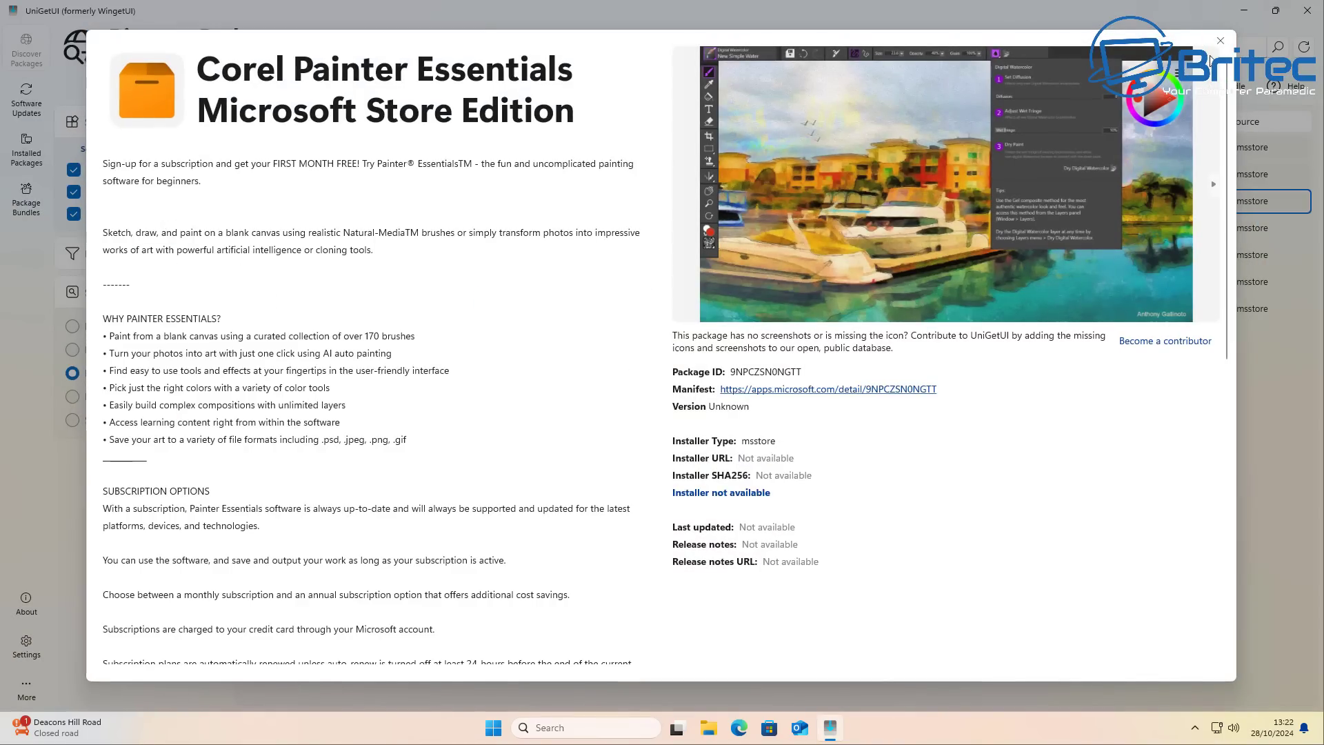
pyautogui.click(1220, 41)
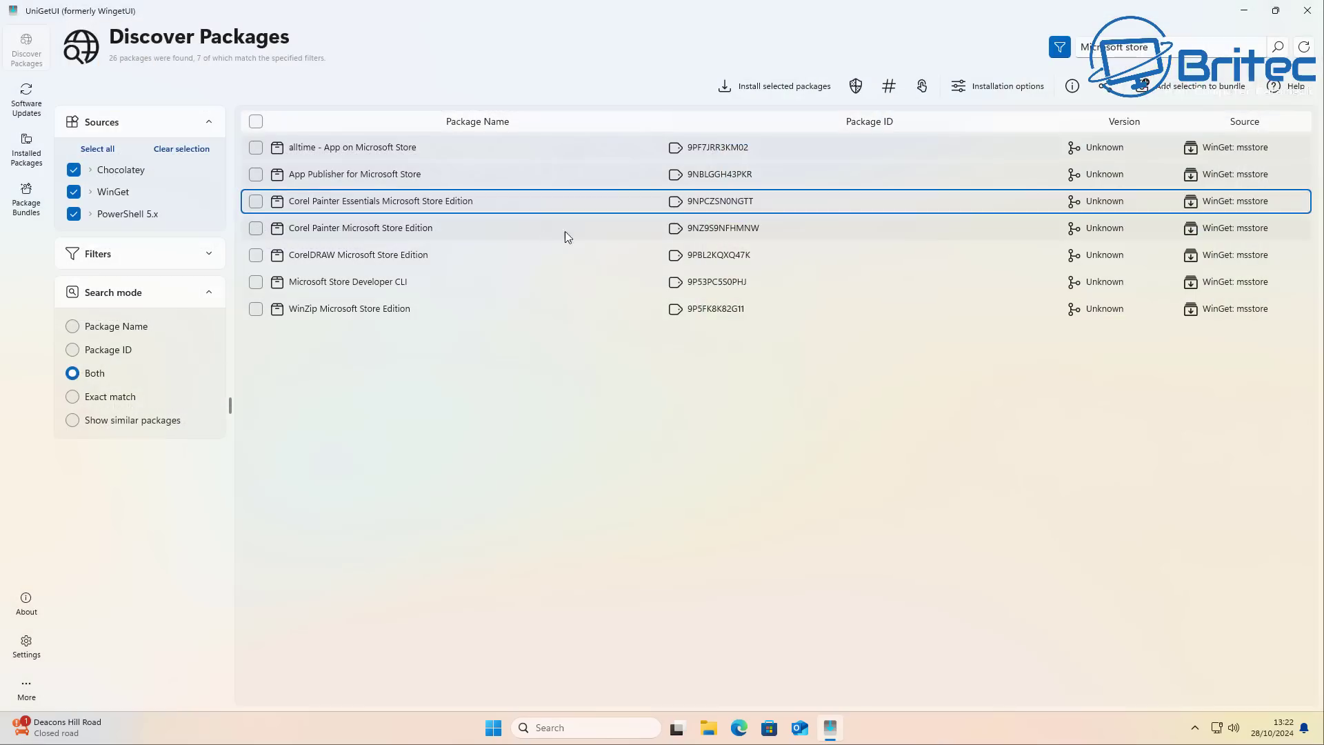
pyautogui.doubleClick(403, 231)
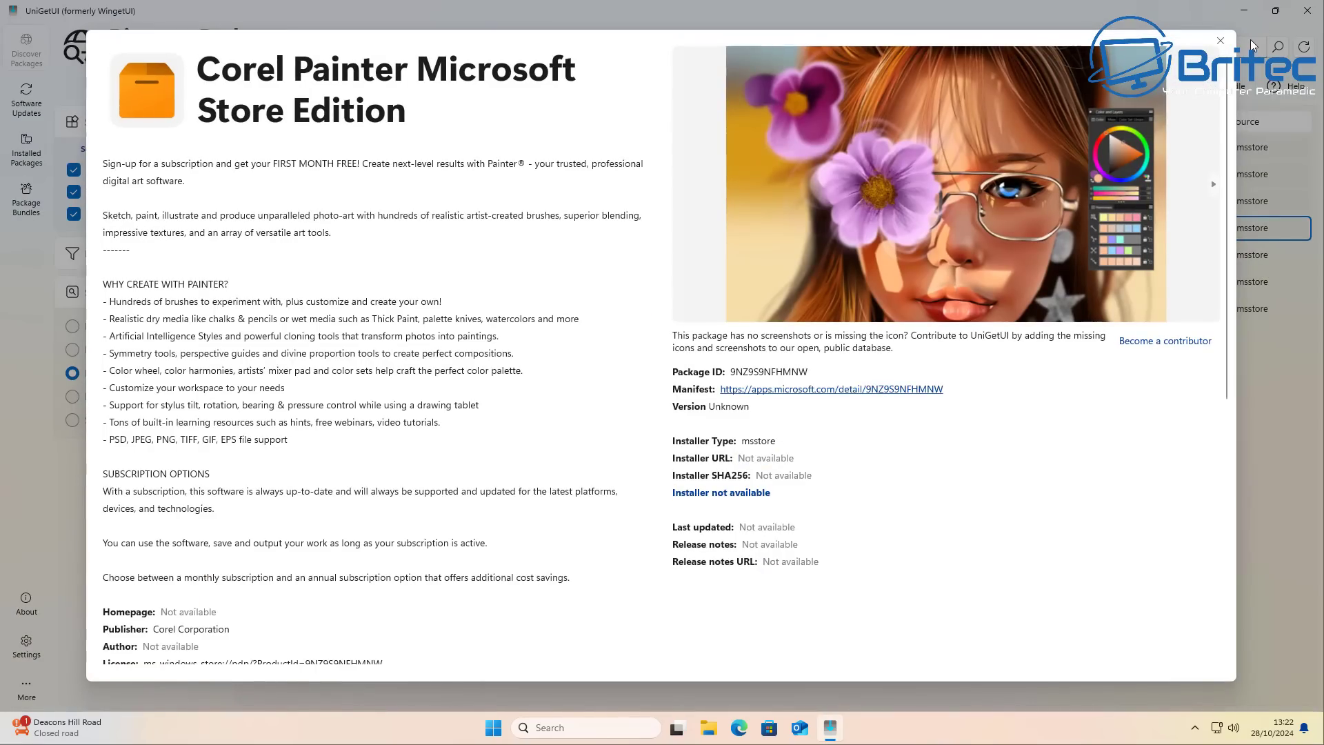
pyautogui.click(1220, 41)
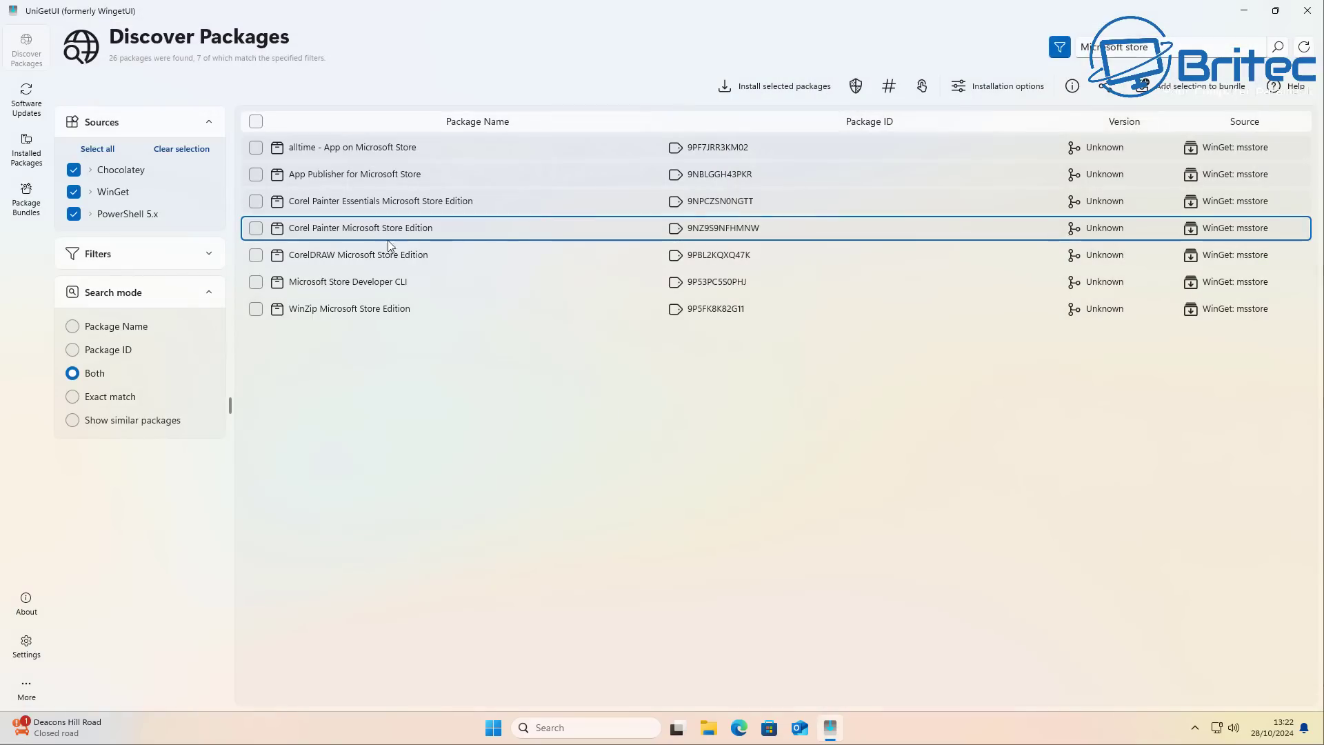
pyautogui.doubleClick(317, 256)
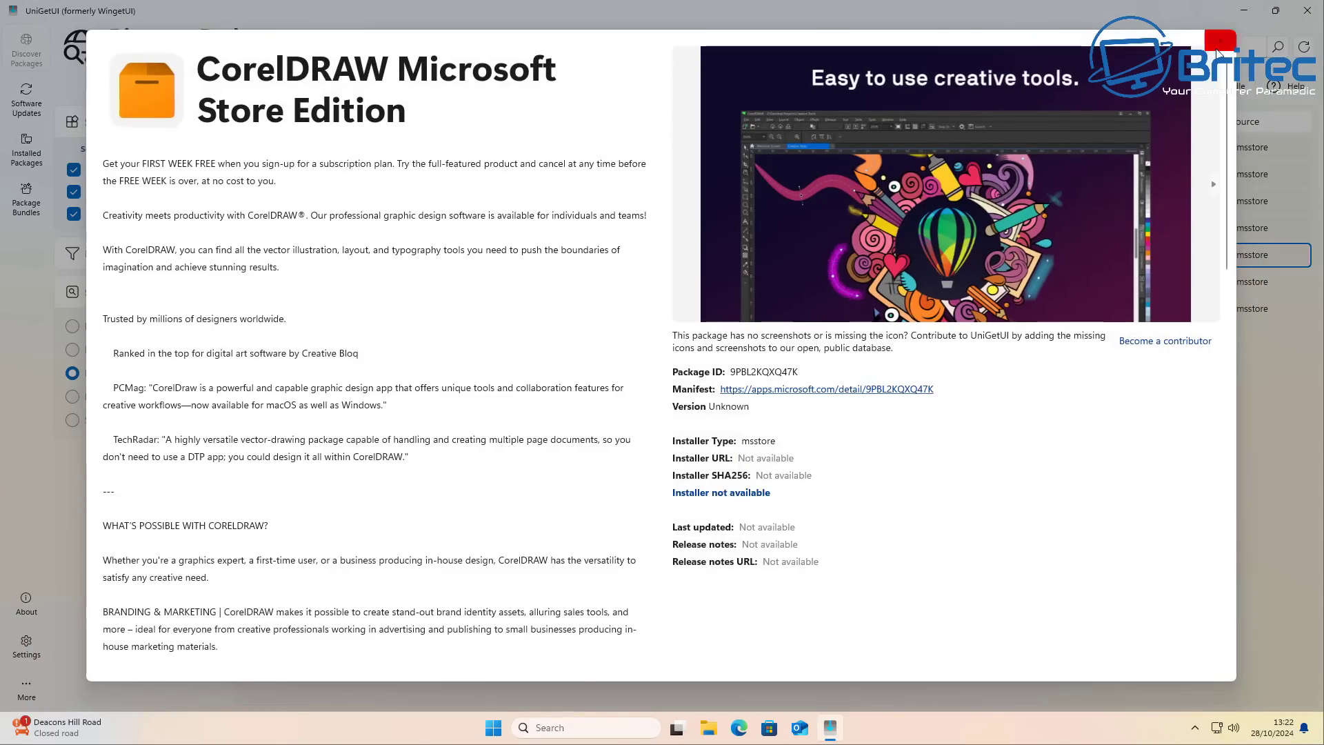
pyautogui.click(1219, 41)
pyautogui.tripleClick(1183, 45)
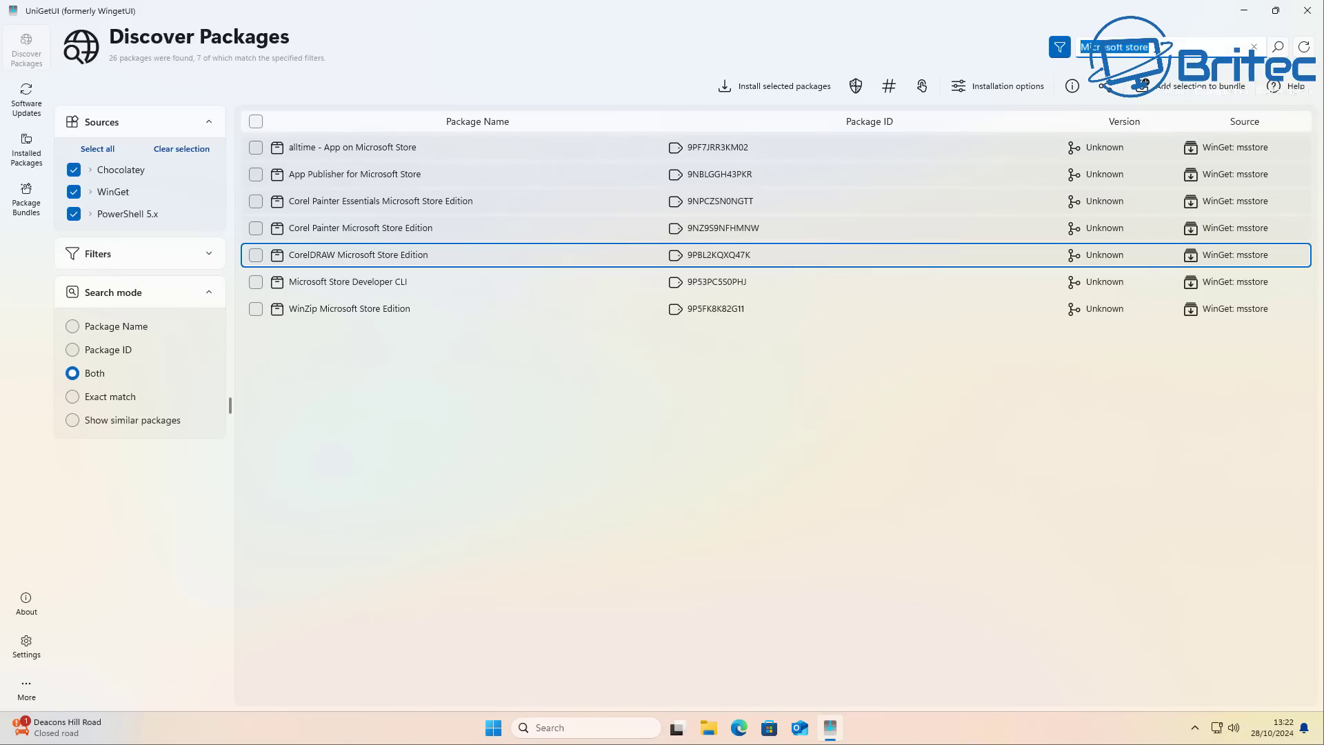
pyautogui.write('paint')
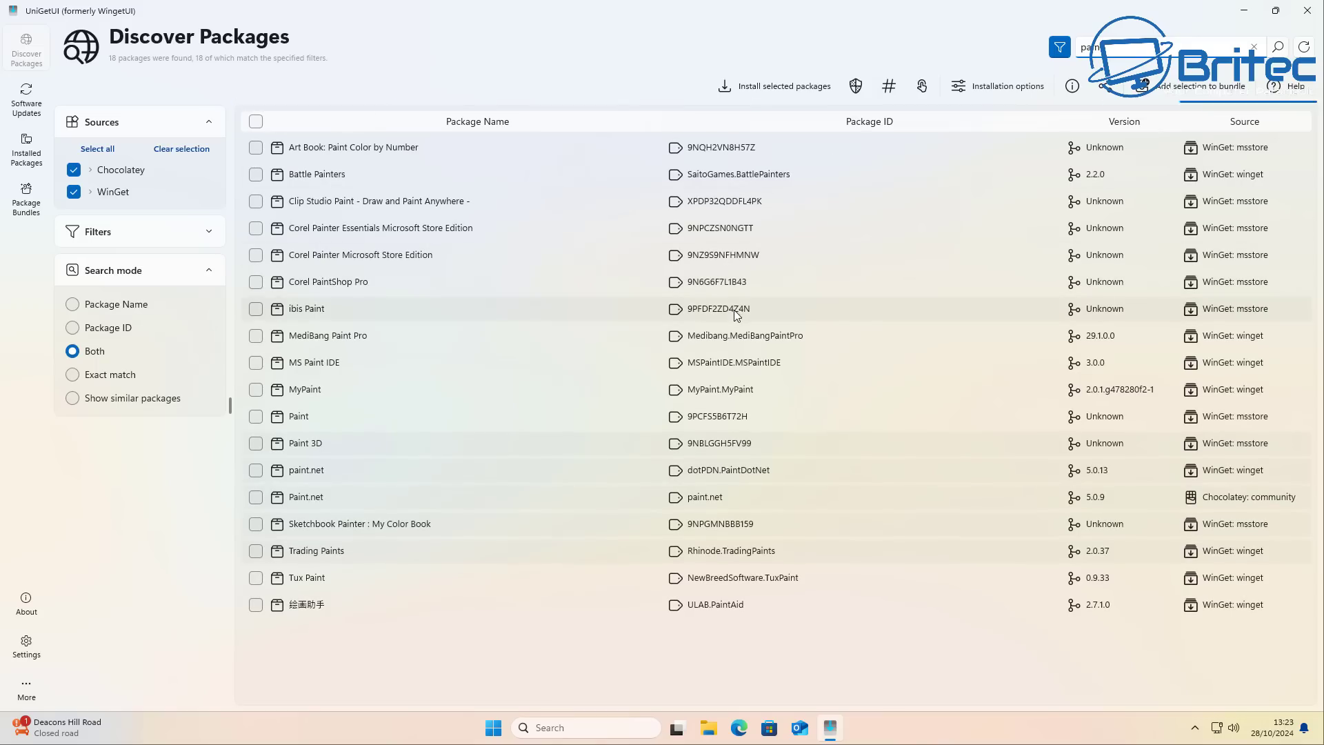
# Check the MS Paint IDE details, then mark WinGet paint.net and view its 5.0.13 details.
pyautogui.doubleClick(329, 366)
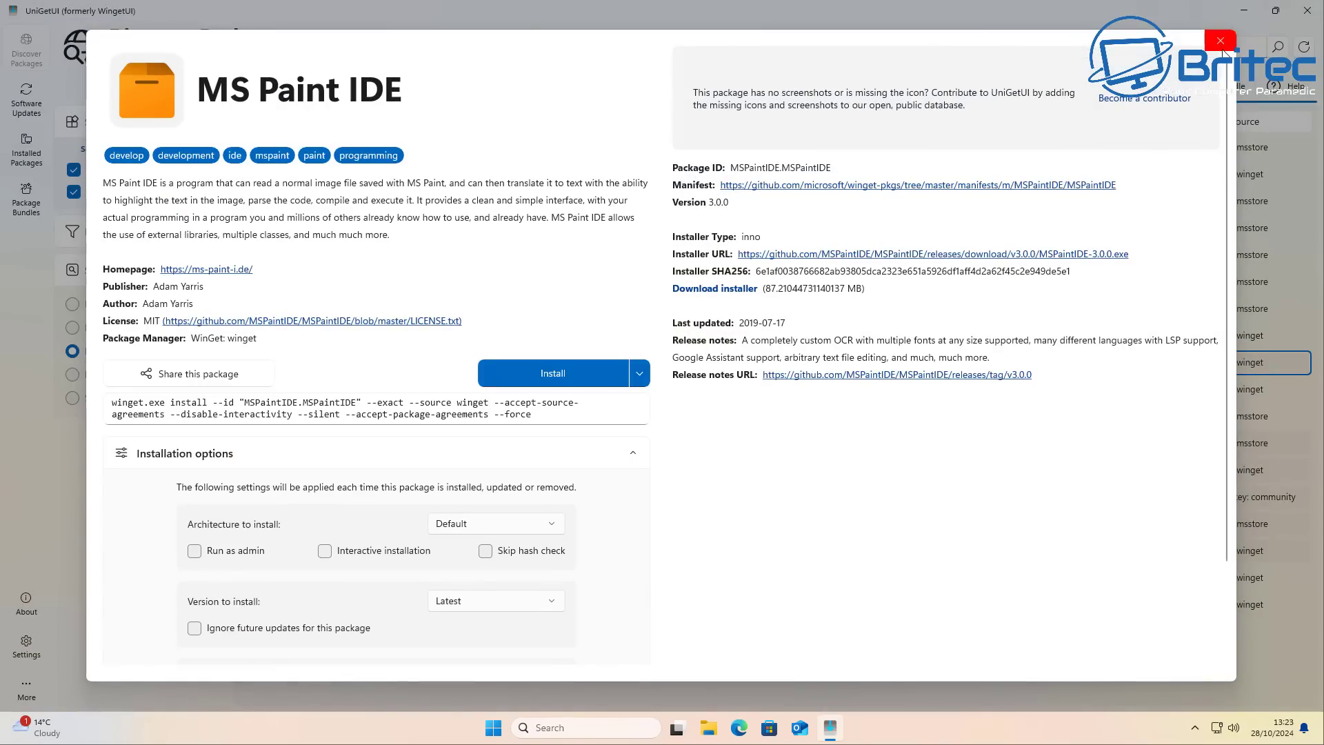
pyautogui.click(1222, 44)
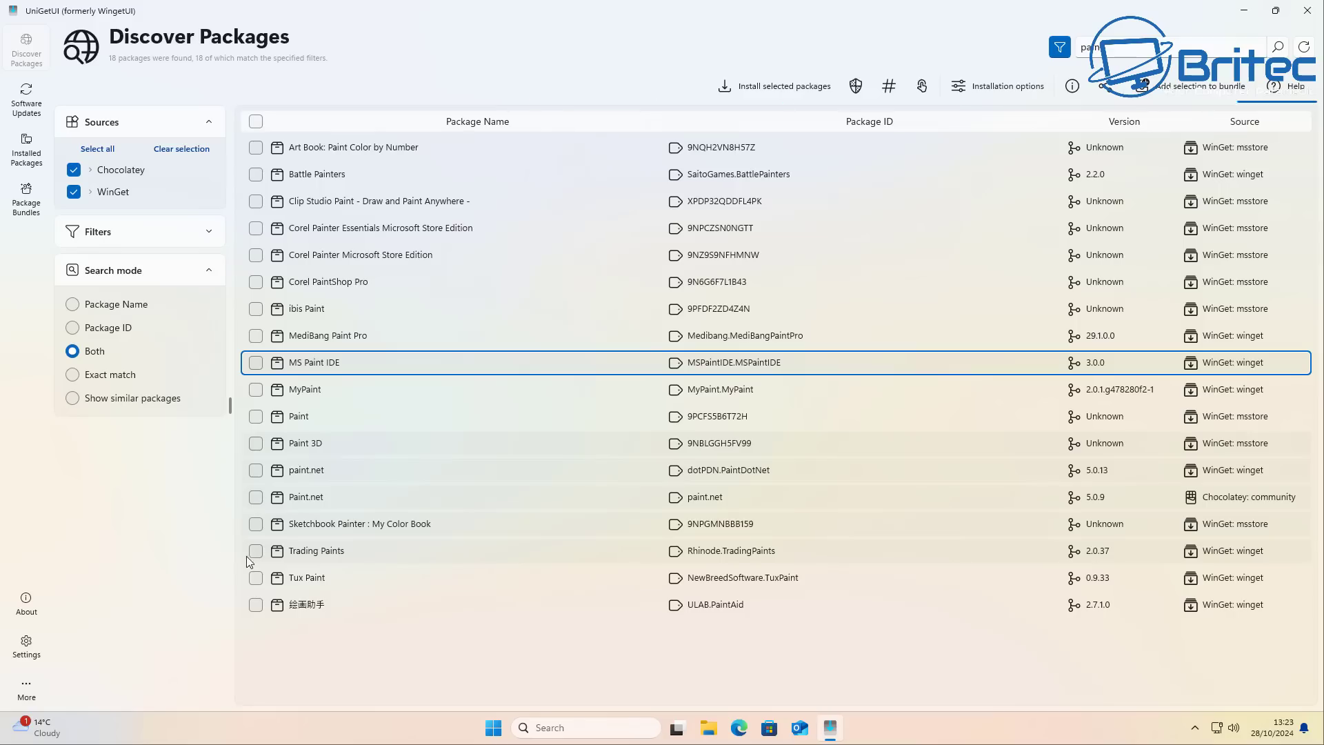
pyautogui.click(261, 490)
pyautogui.doubleClick(258, 472)
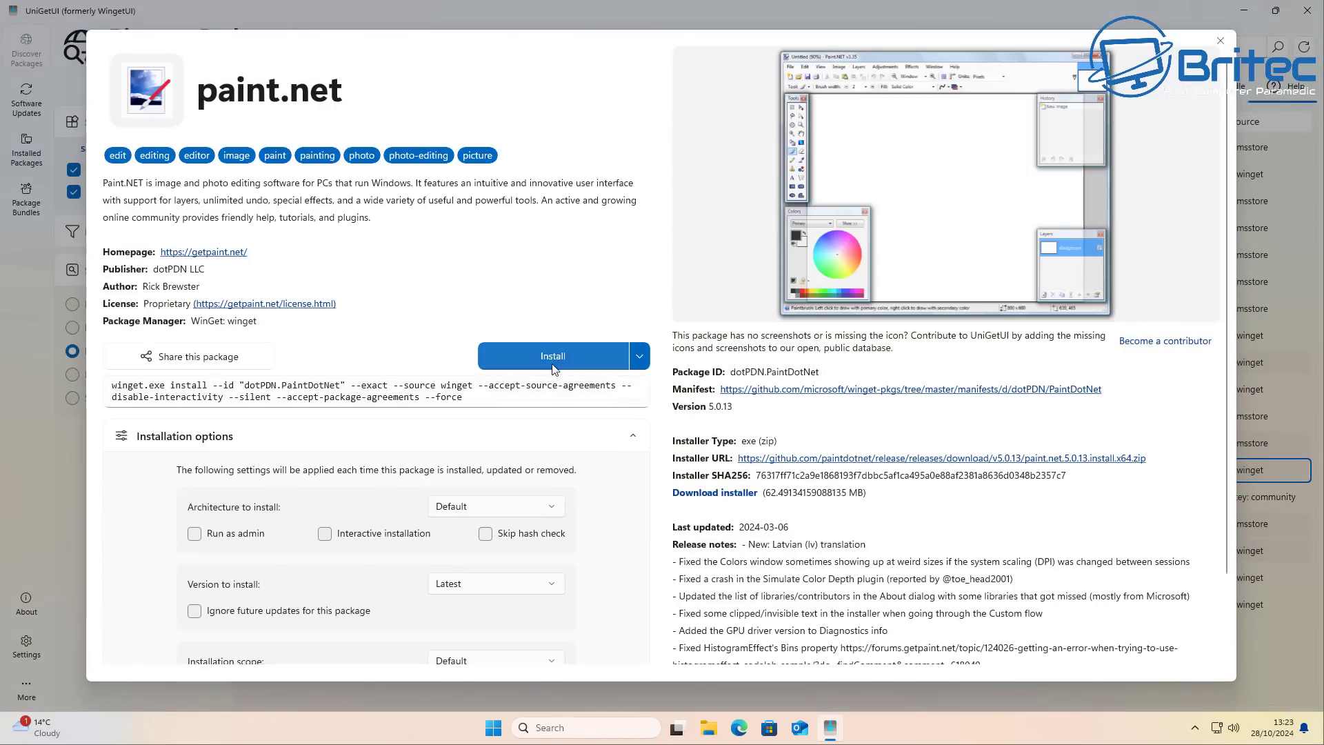
# Install WinGet paint.net 5.0.13, approving the User Account Control prompt.
pyautogui.click(571, 353)
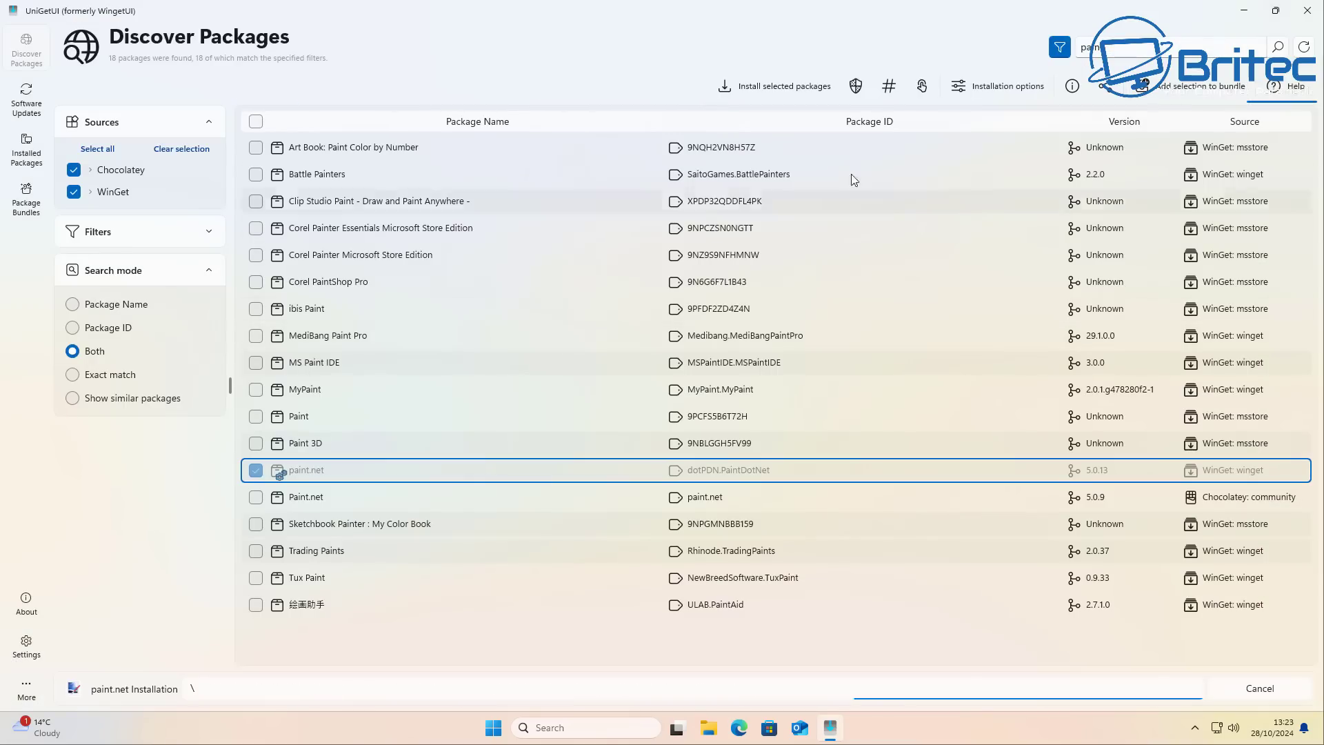
pyautogui.scroll(-3, 903, 460)
pyautogui.scroll(3, 900, 455)
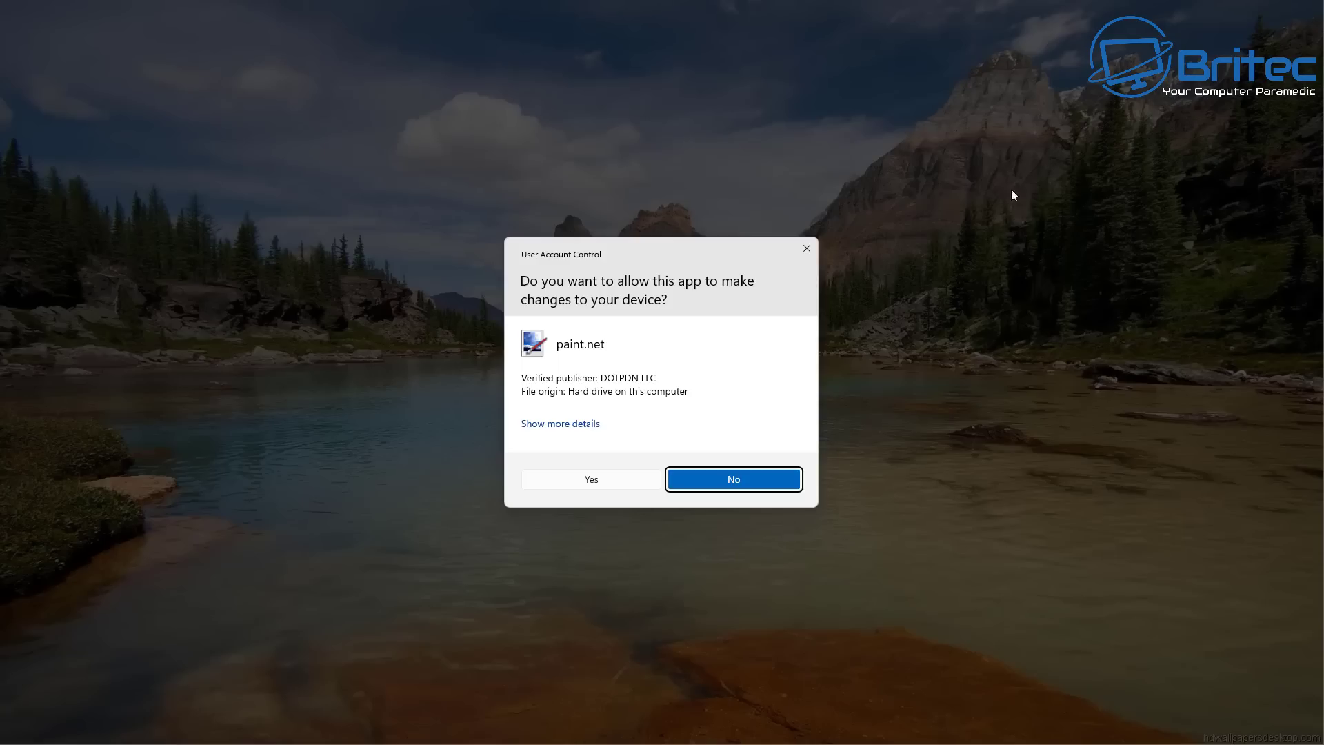
pyautogui.click(583, 487)
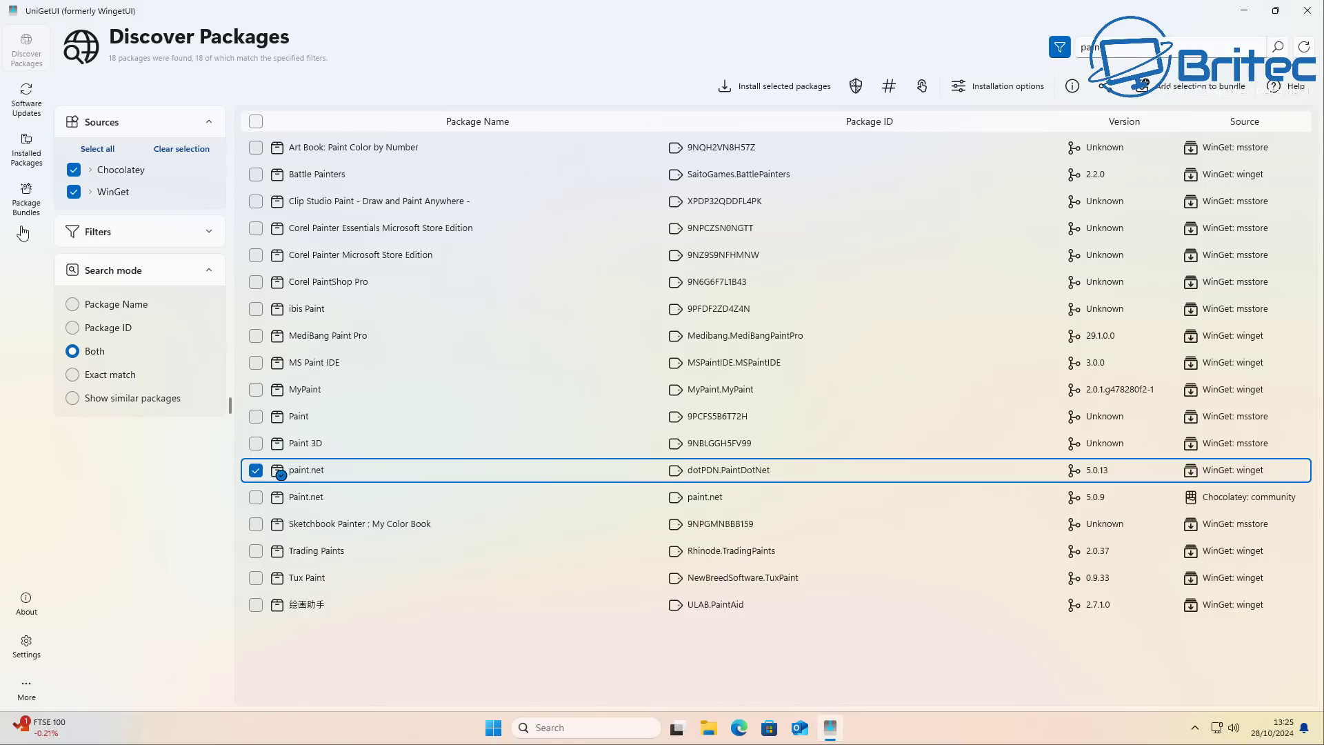
pyautogui.click(24, 648)
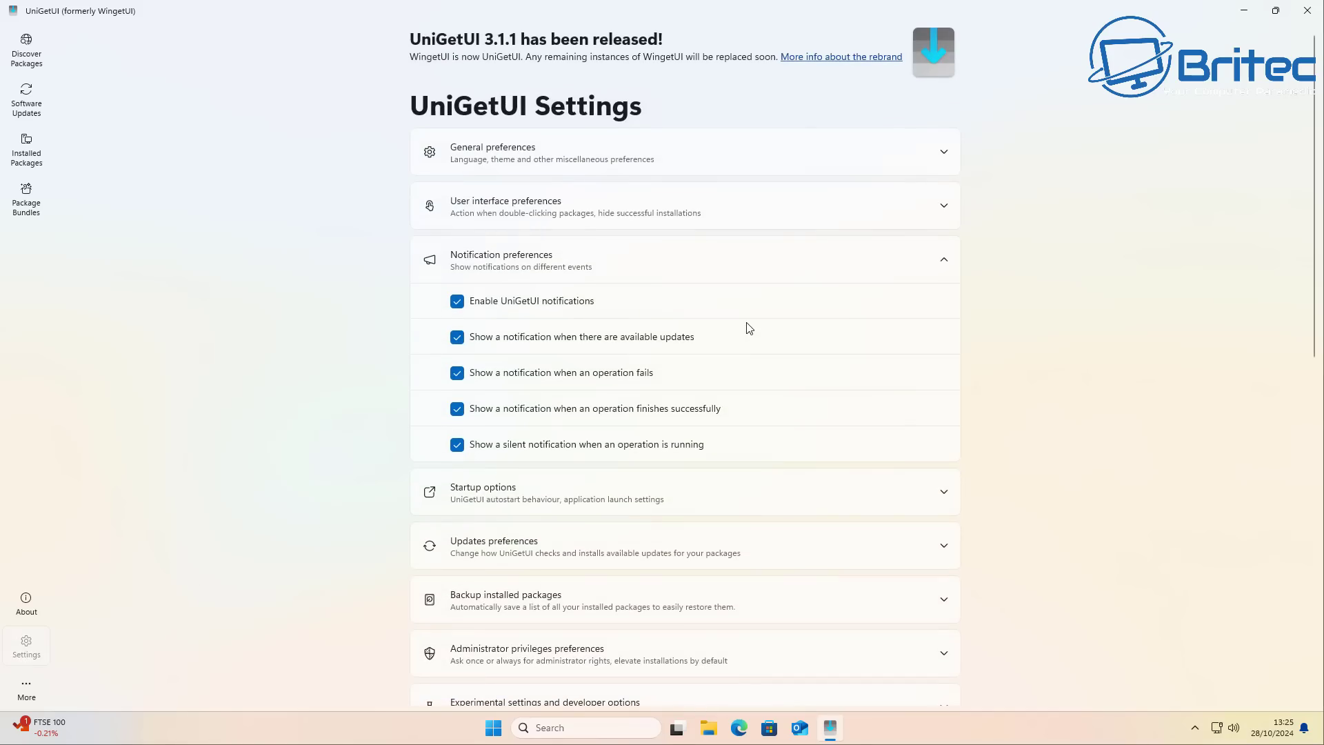
# Expand and review the General, User interface and Startup preference sections.
pyautogui.click(944, 156)
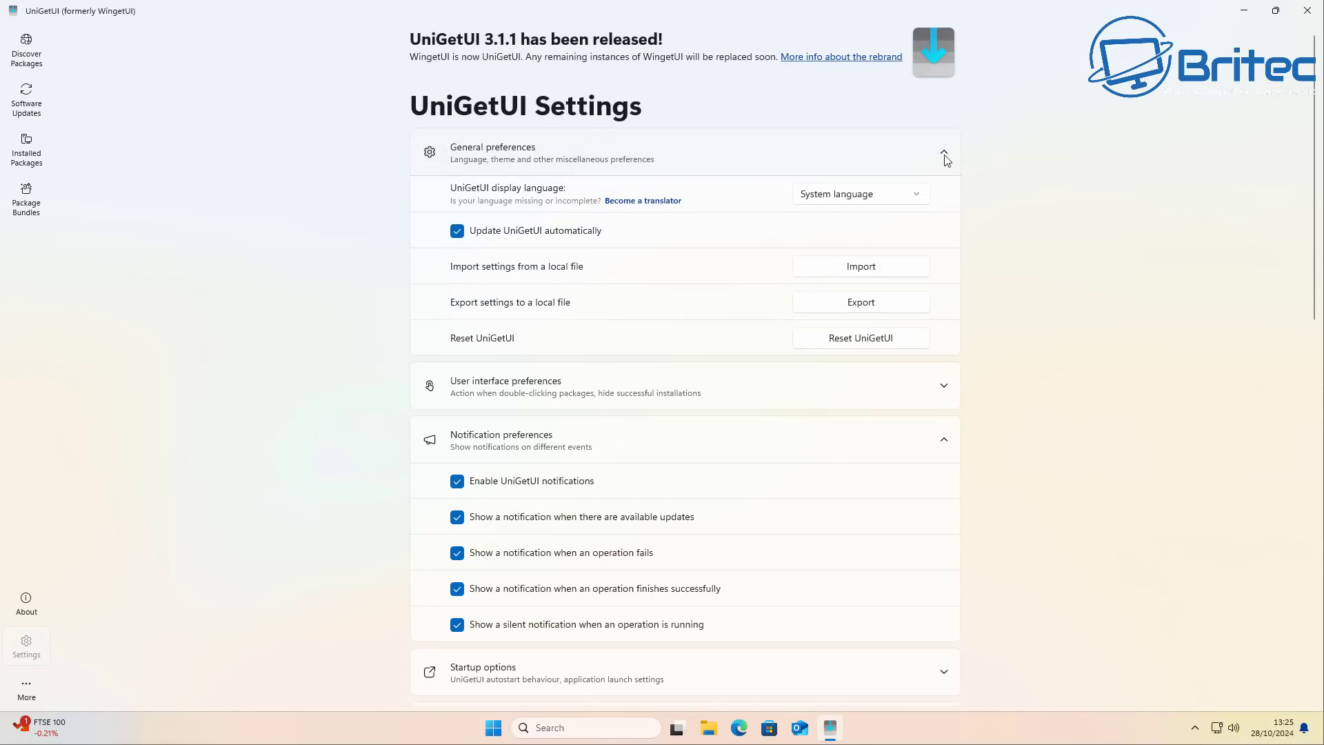
pyautogui.click(946, 158)
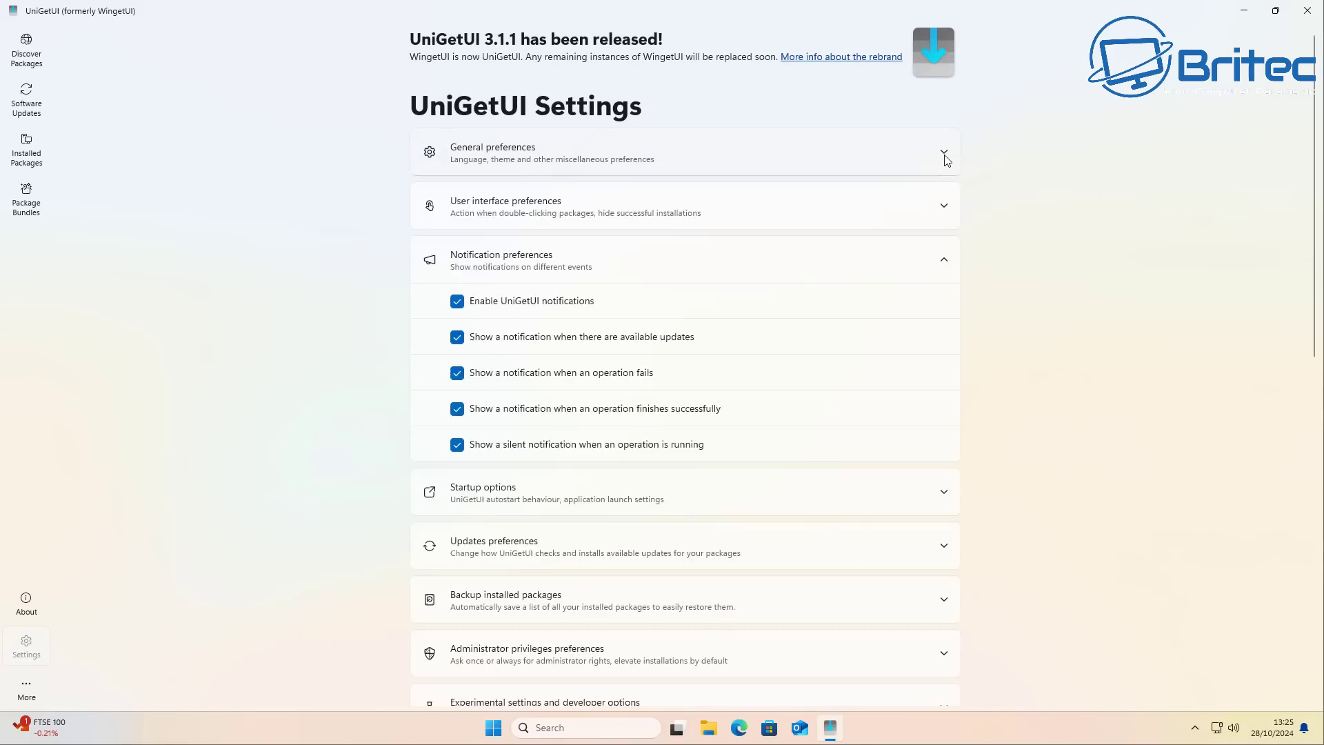
pyautogui.click(925, 225)
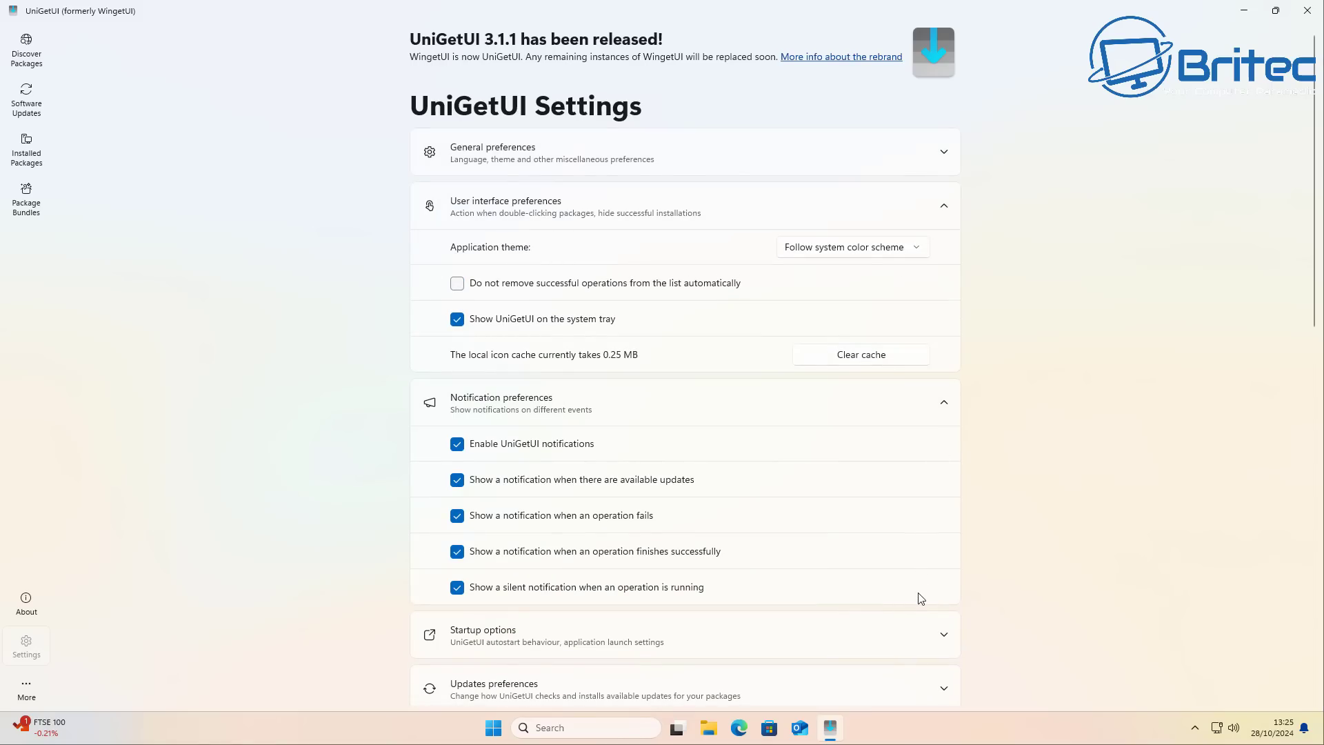
pyautogui.scroll(-5, 920, 599)
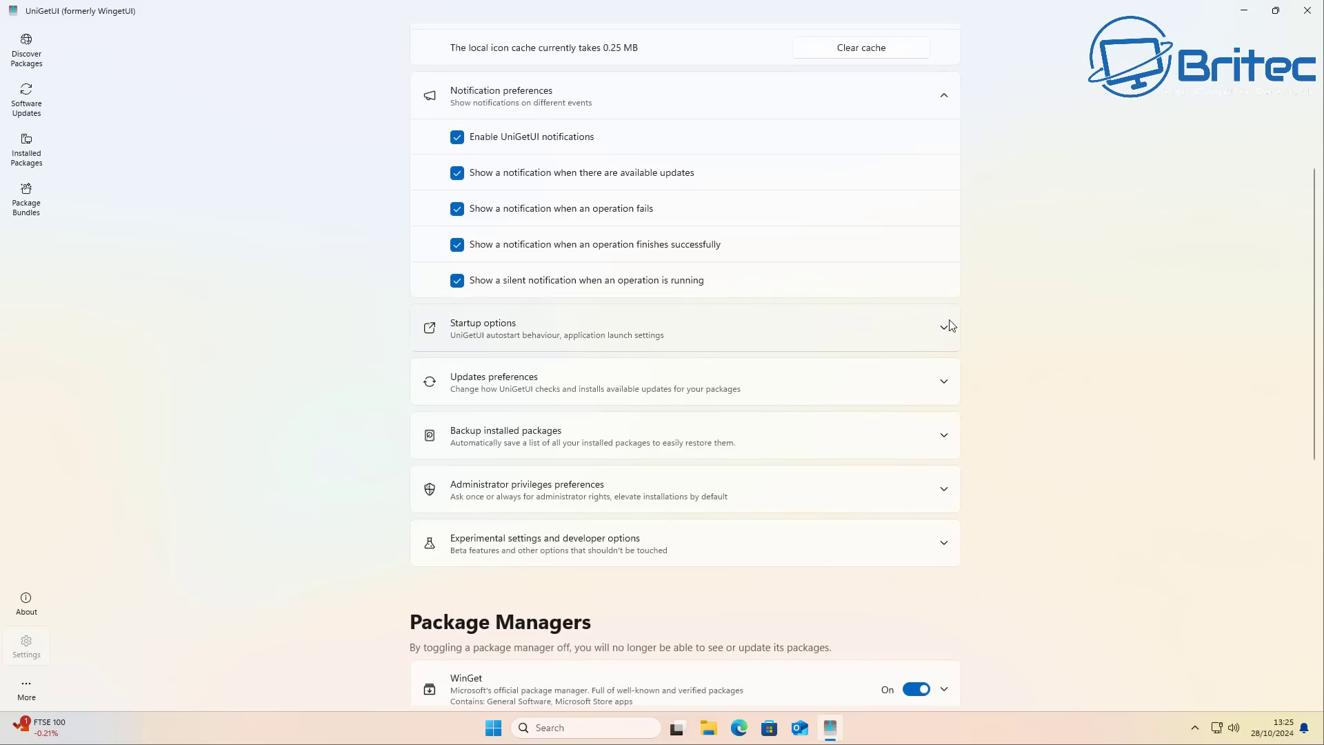
pyautogui.click(946, 327)
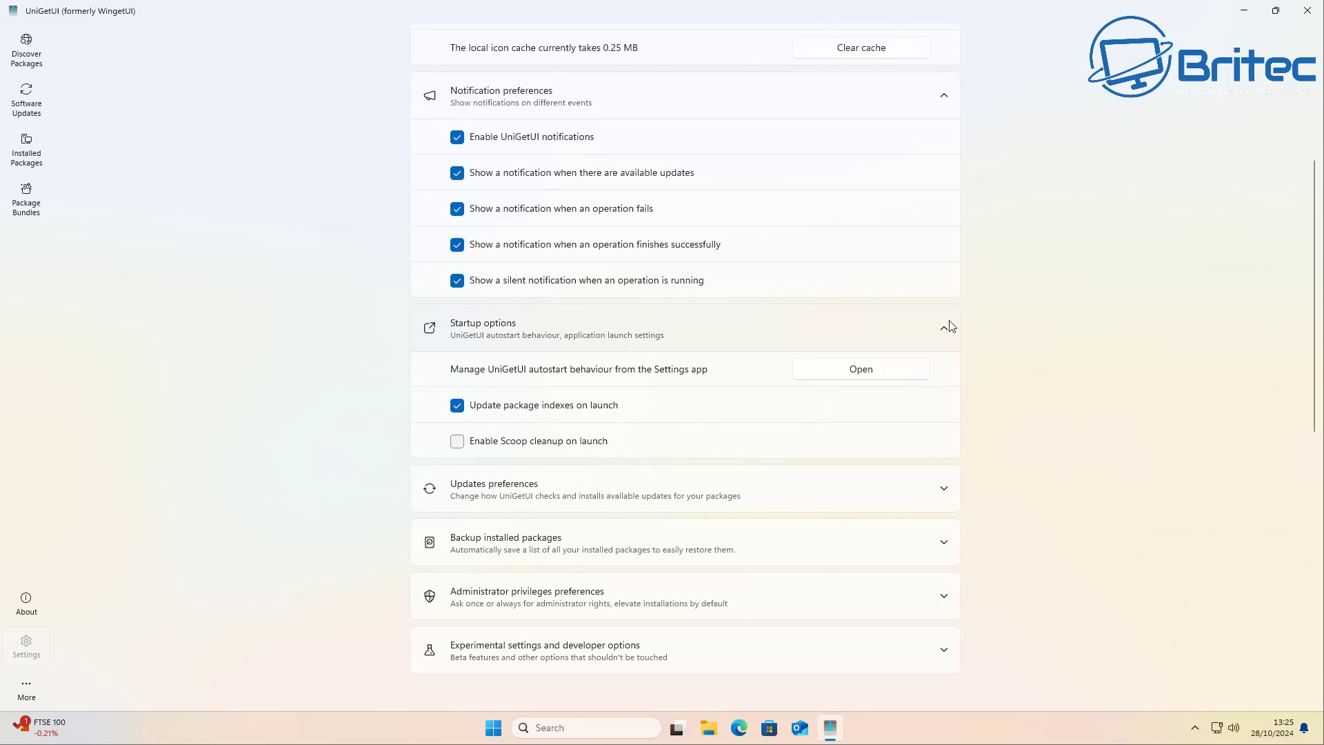
pyautogui.click(946, 326)
# Review the Updates, Backup installed packages and Administrator privileges sections, then the package managers.
pyautogui.click(938, 380)
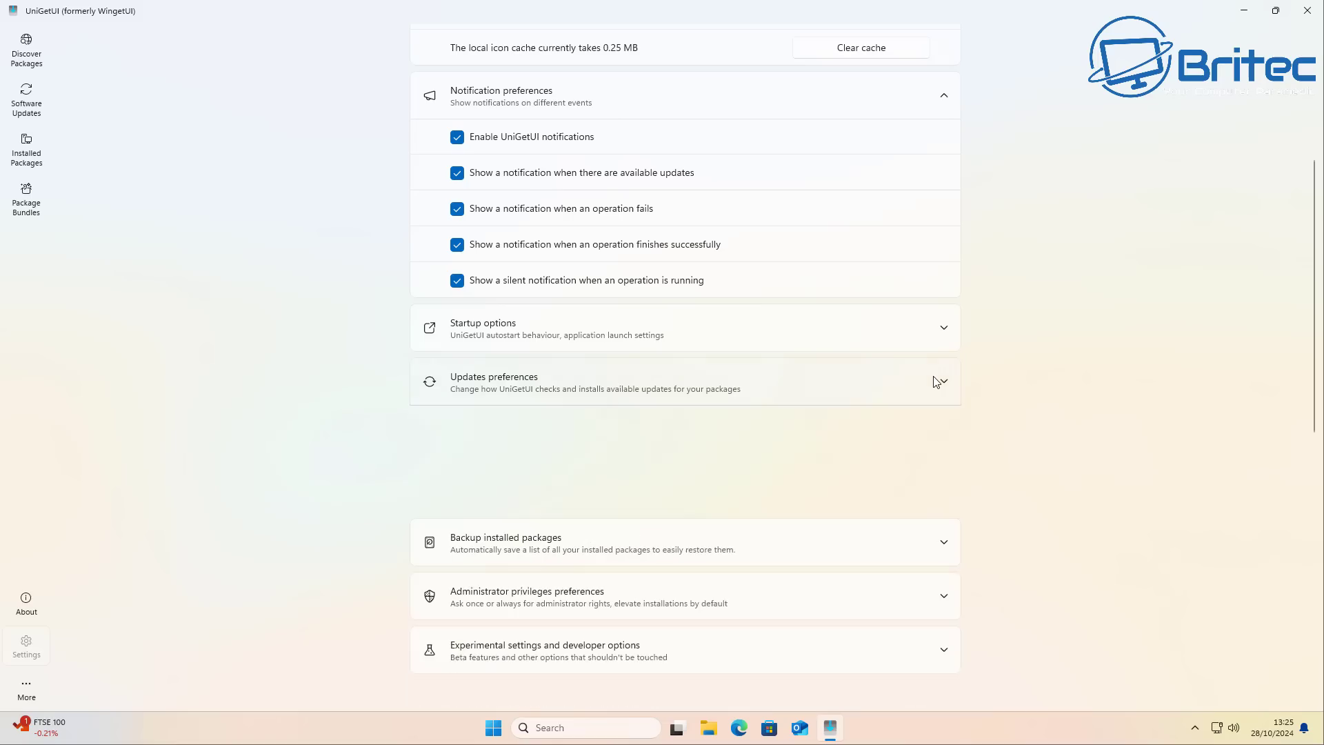
pyautogui.click(938, 382)
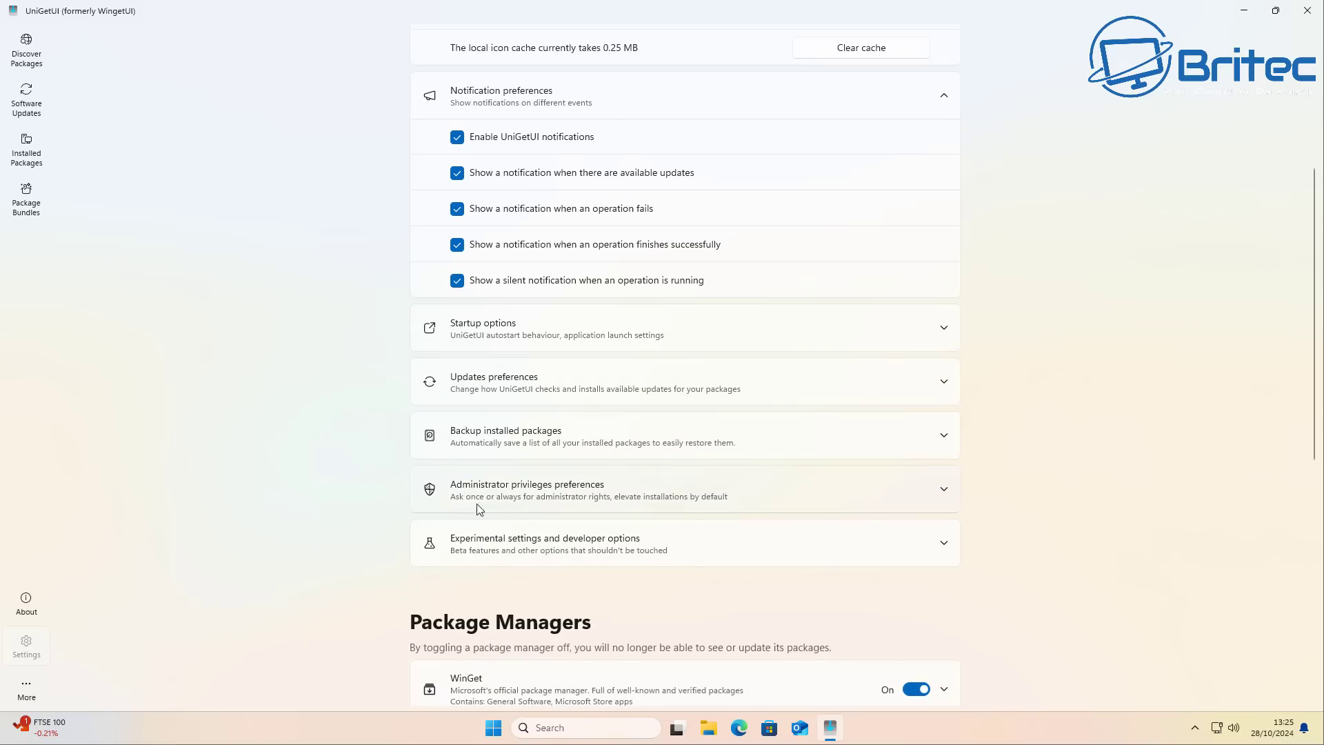
pyautogui.click(918, 430)
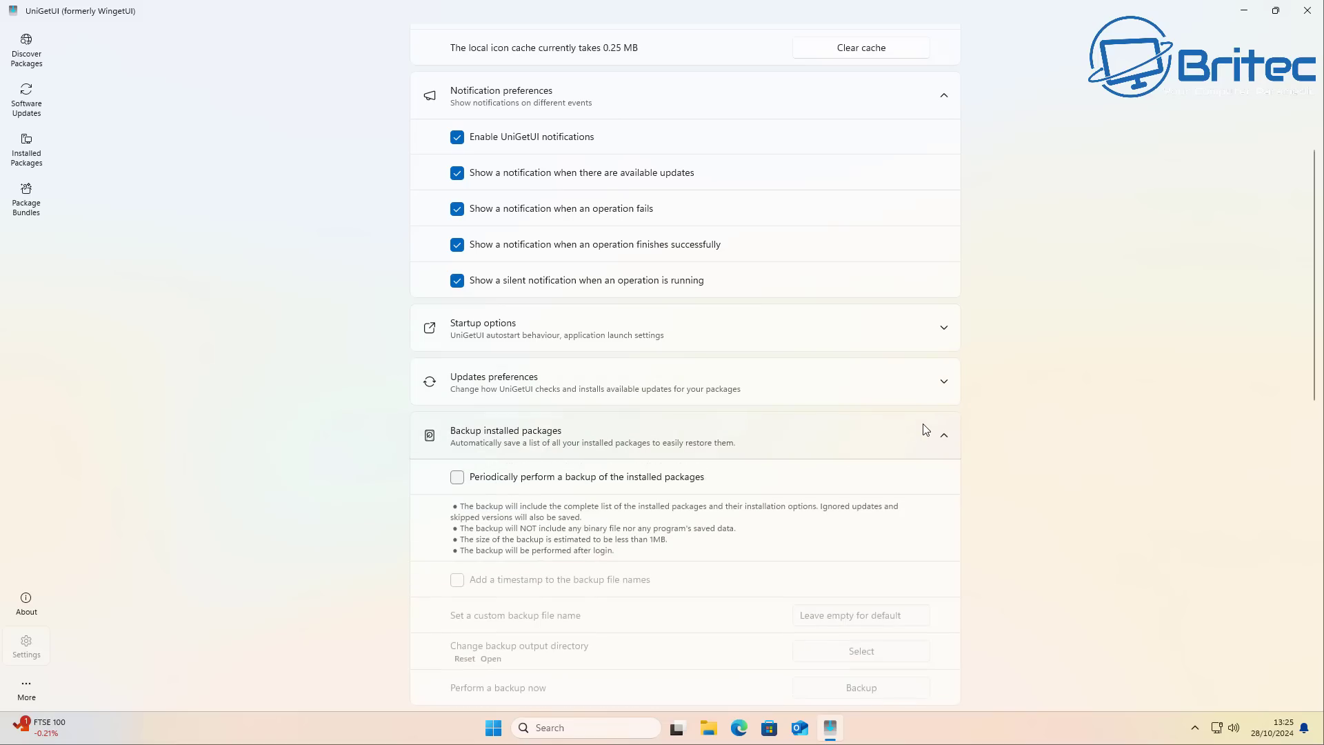
pyautogui.scroll(-3, 926, 429)
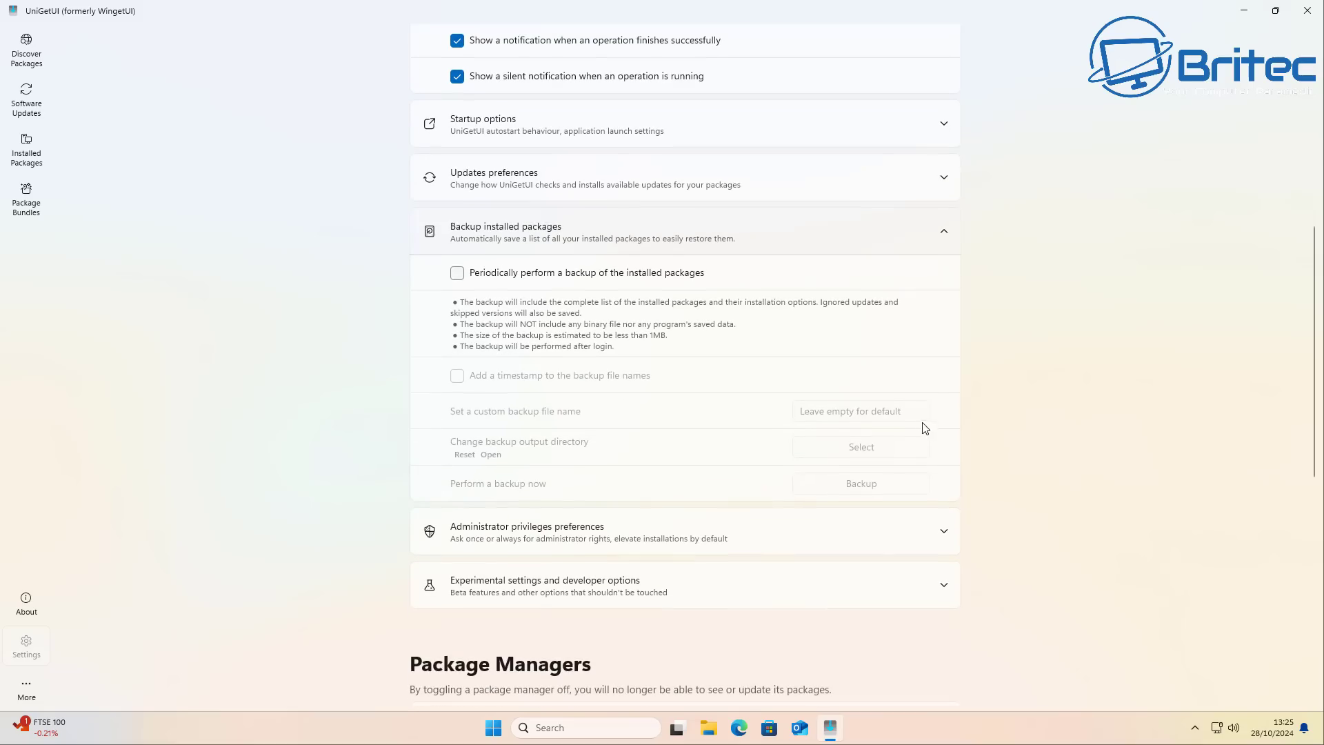
pyautogui.click(943, 234)
pyautogui.click(944, 284)
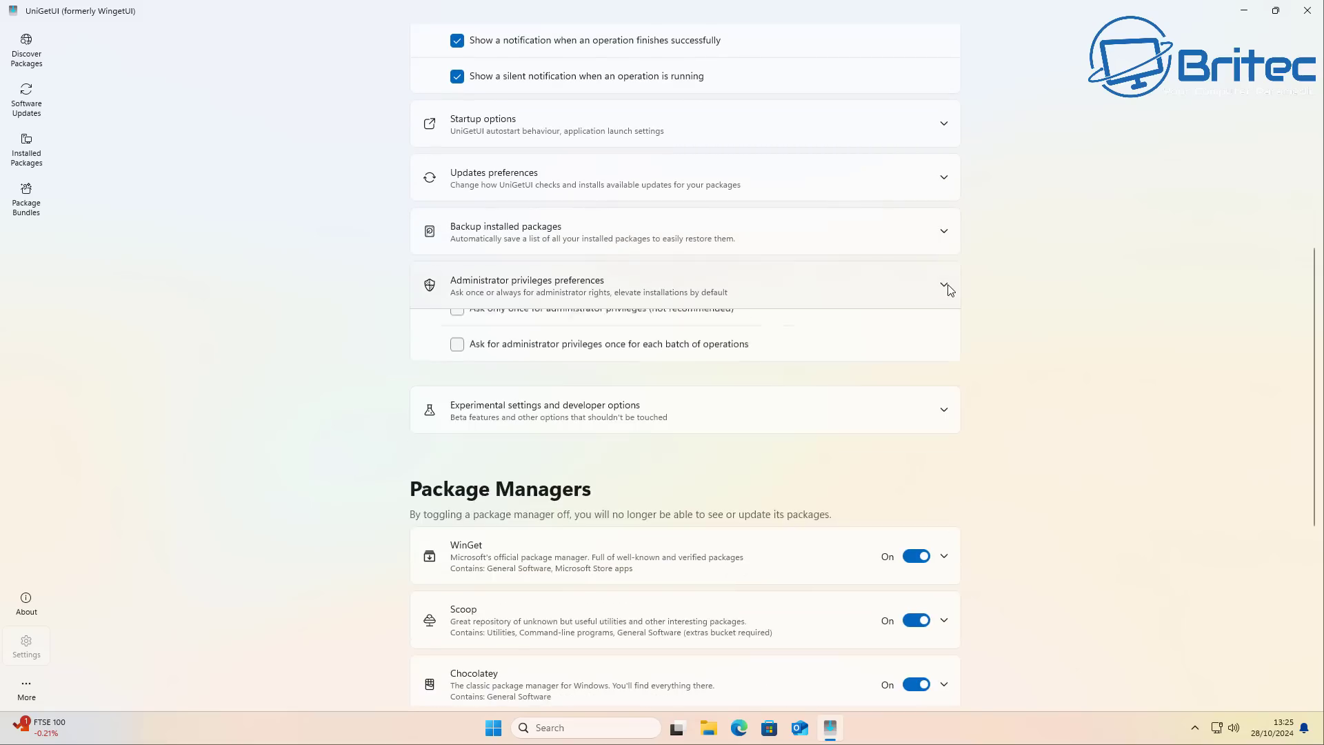
pyautogui.click(944, 284)
pyautogui.scroll(-5, 834, 620)
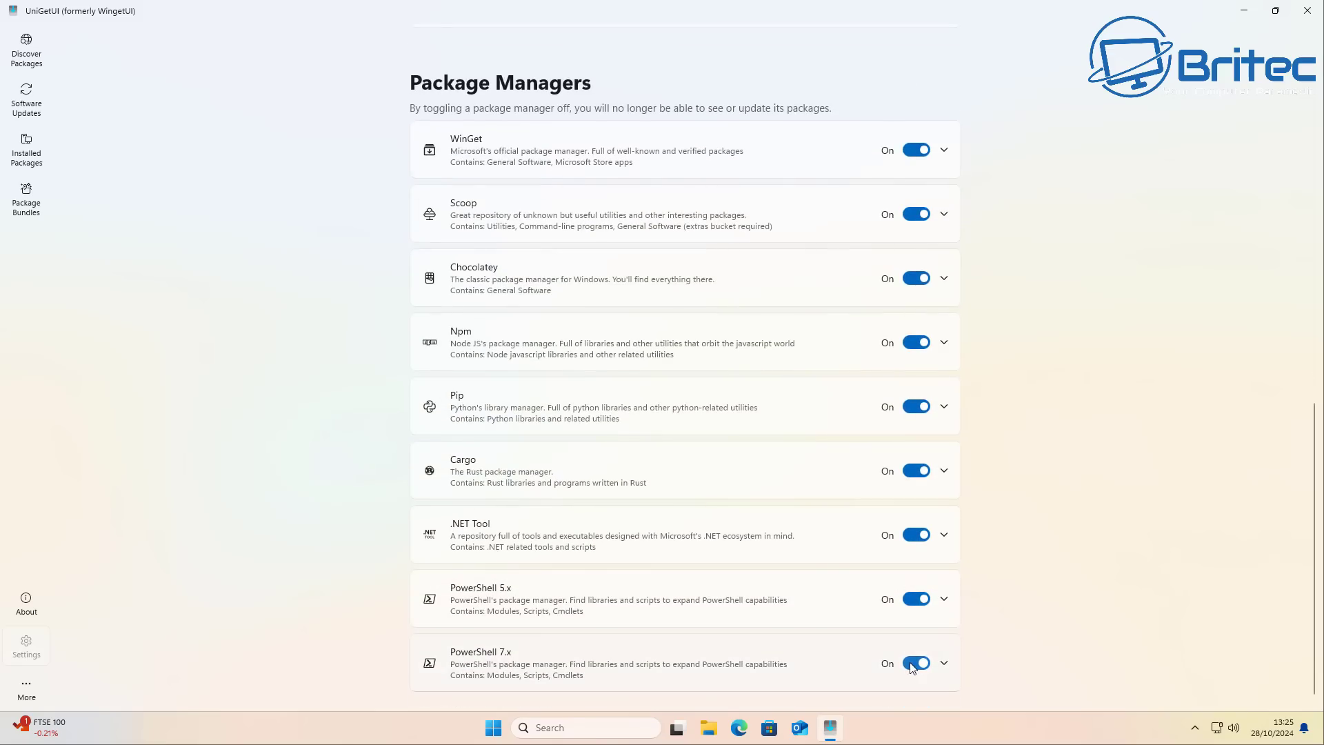
pyautogui.scroll(10, 906, 645)
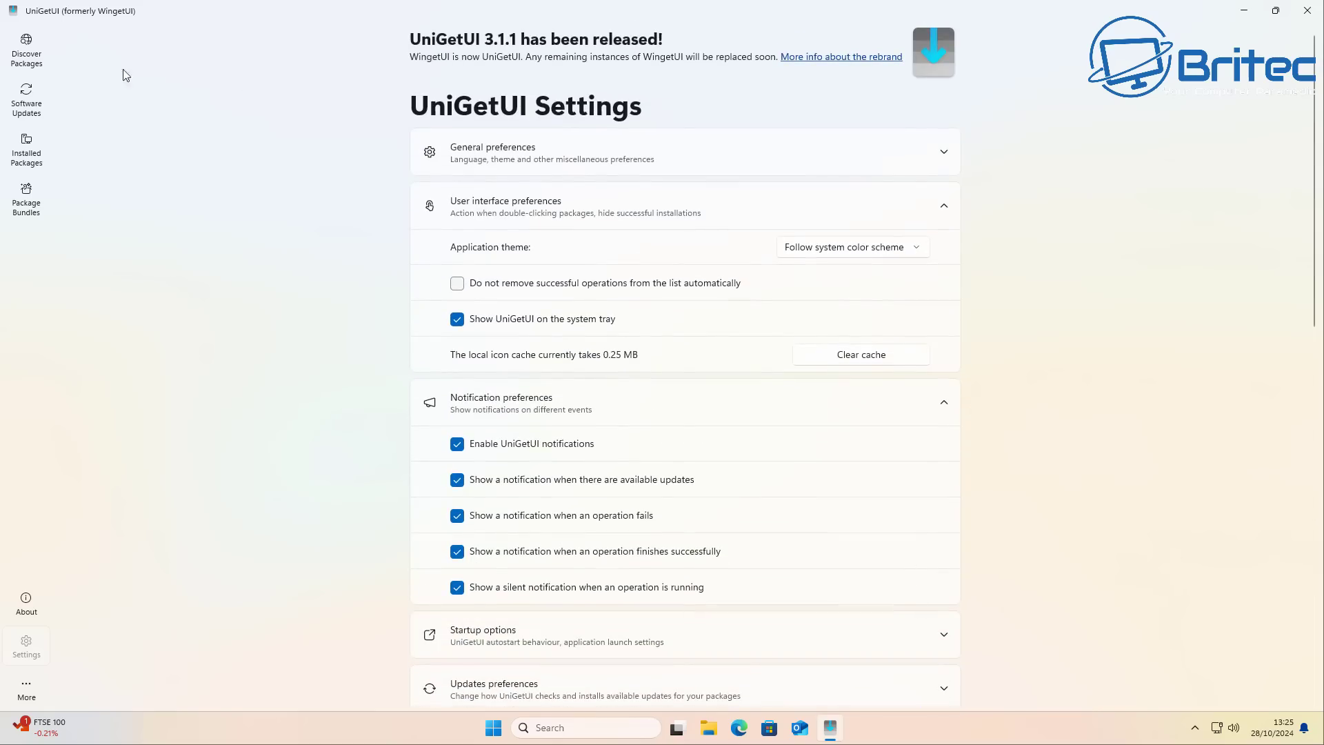
# Search for notepad++ and add the WinGet Notepad++ package to a new bundle.
pyautogui.click(26, 52)
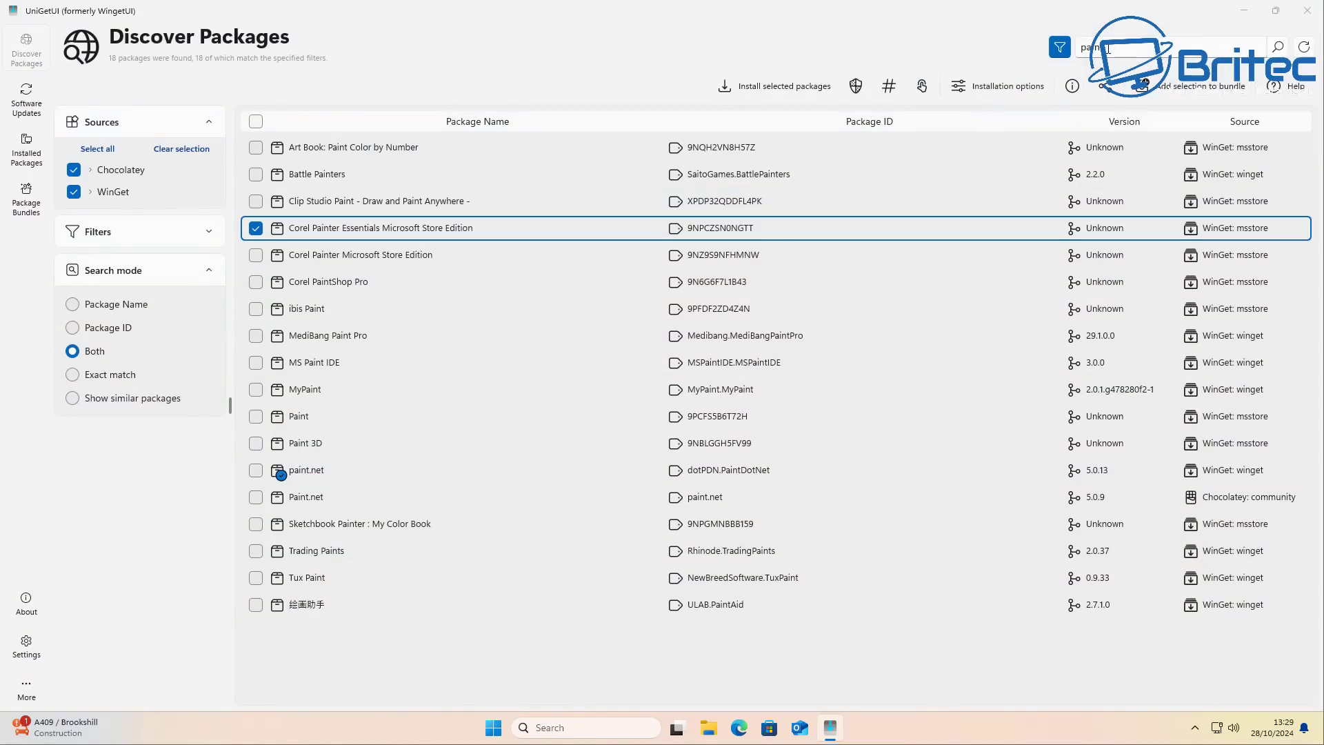
pyautogui.doubleClick(1108, 49)
pyautogui.write('notepad++')
pyautogui.press('Return')
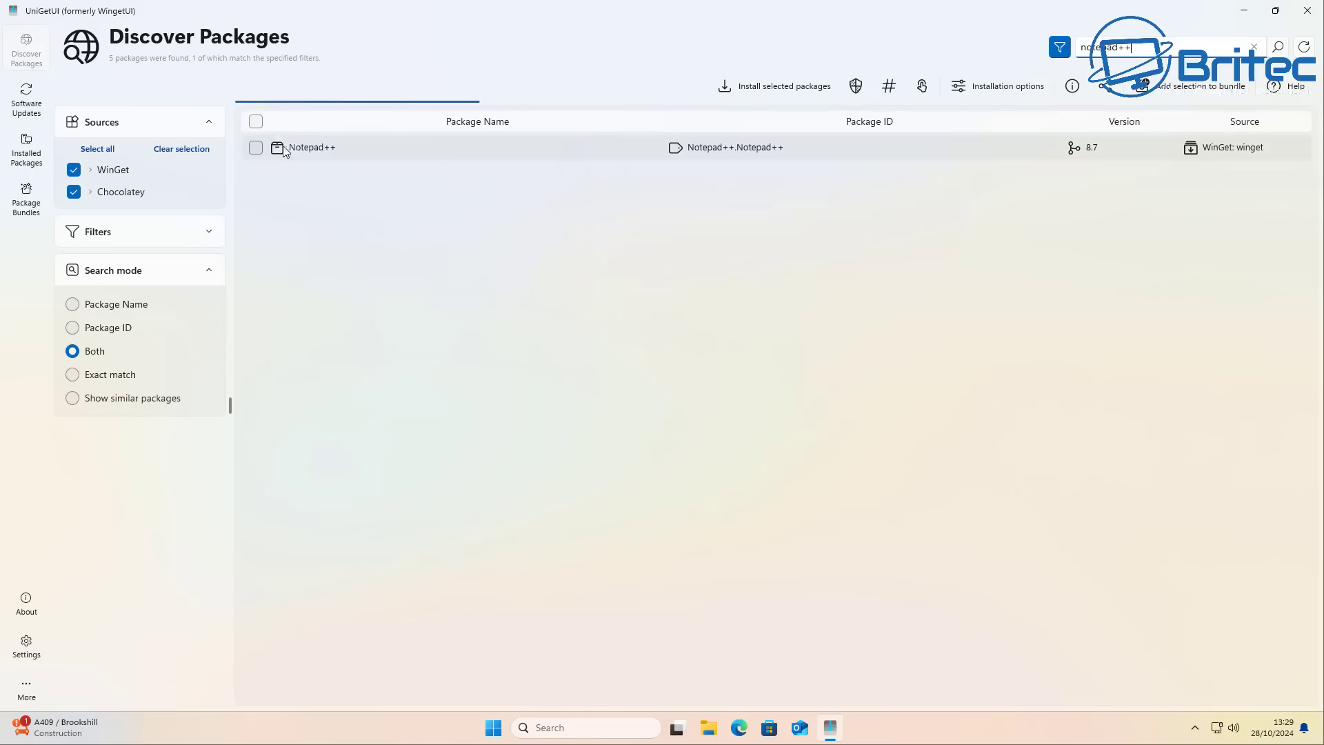
pyautogui.click(256, 149)
pyautogui.click(1189, 88)
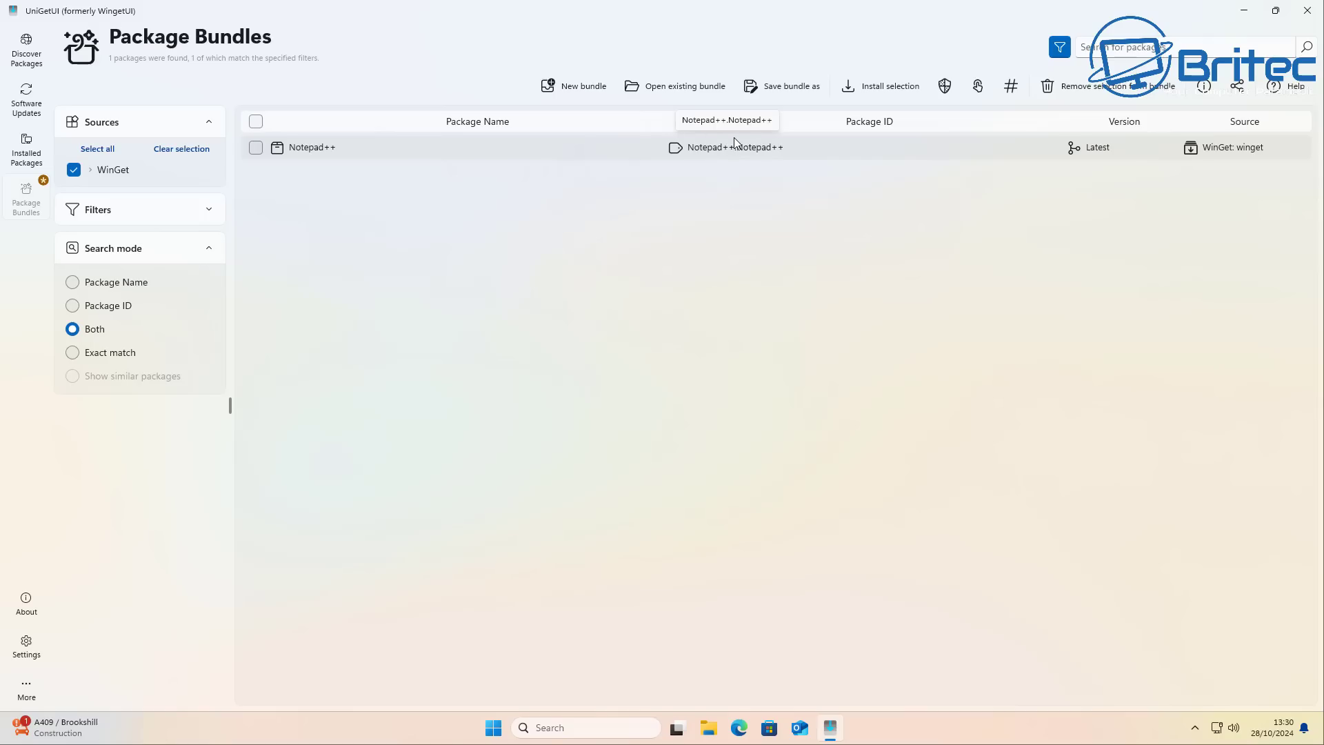
# Save the Notepad++ bundle to the Desktop as 'Package bundle'.
pyautogui.click(780, 101)
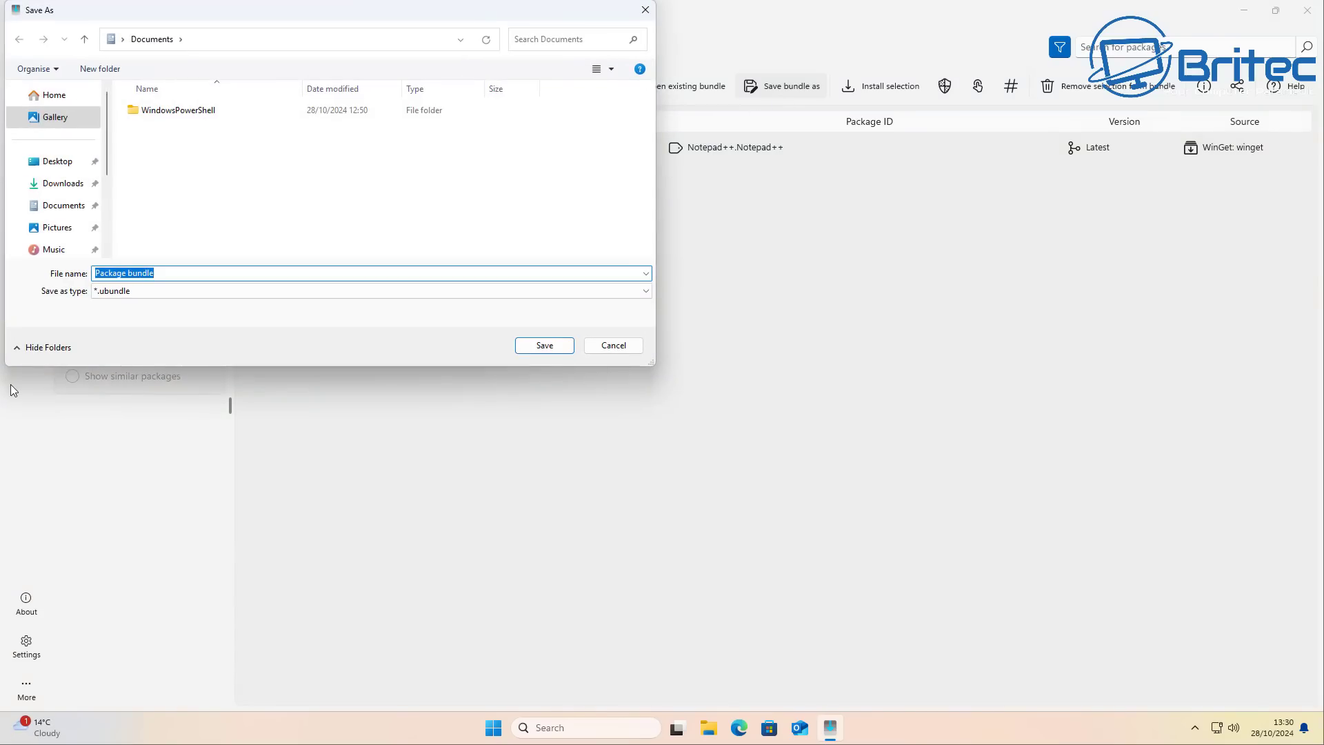
pyautogui.click(75, 164)
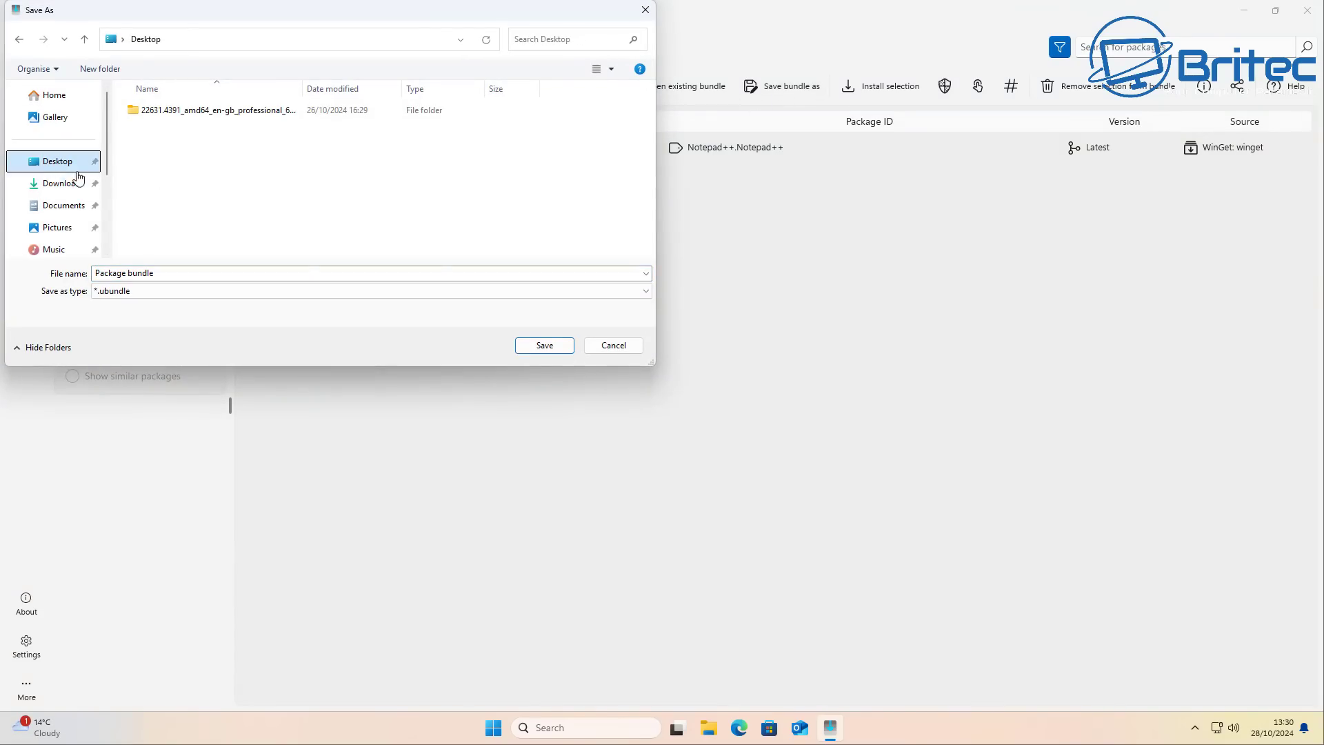
pyautogui.click(531, 346)
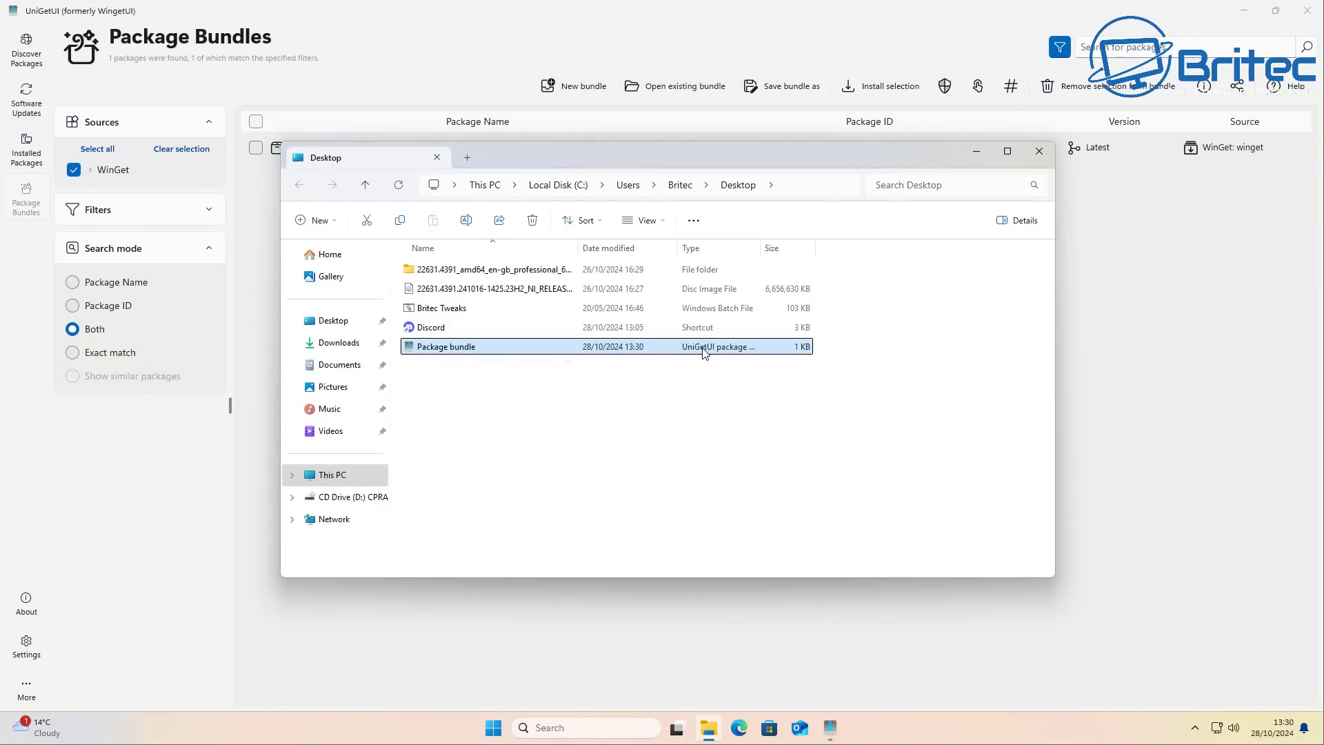
pyautogui.click(1039, 152)
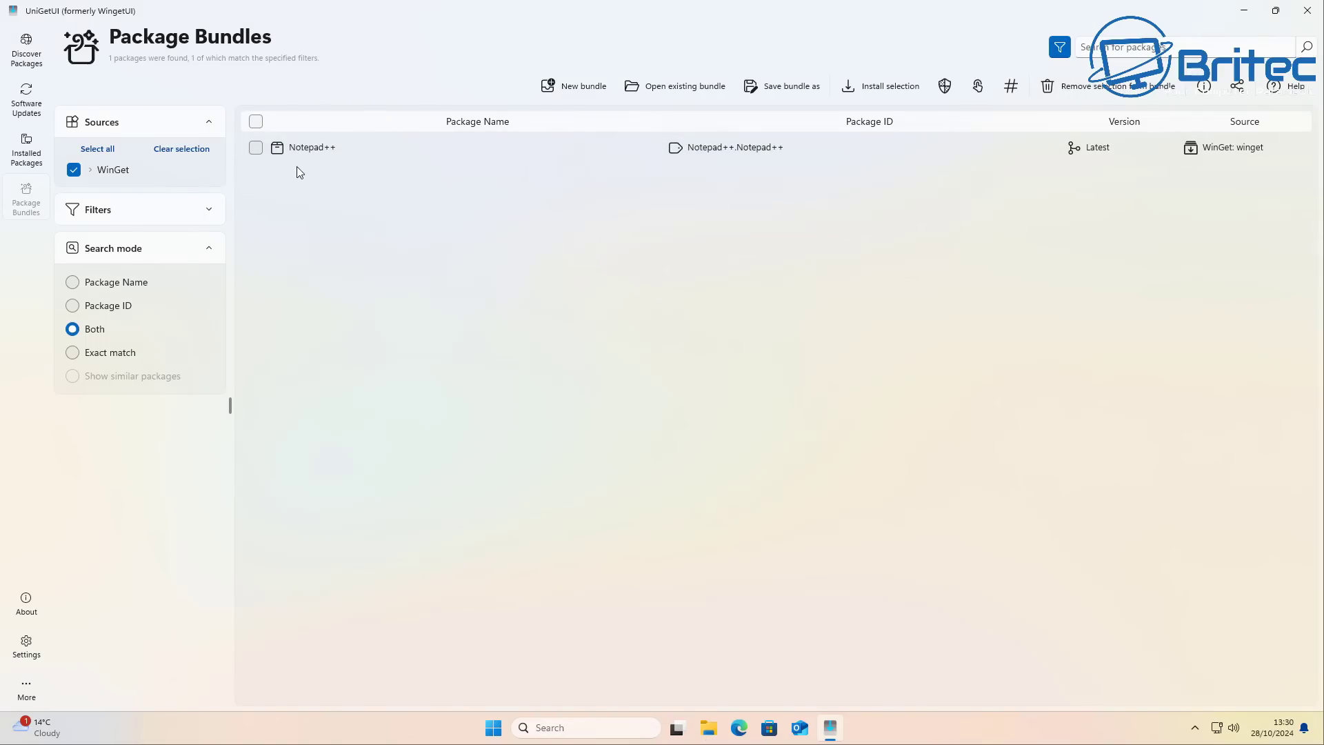
# Remove Notepad++ from the bundle list, then reopen the desktop 'Package bundle' file to restore it.
pyautogui.click(255, 147)
pyautogui.rightClick(286, 151)
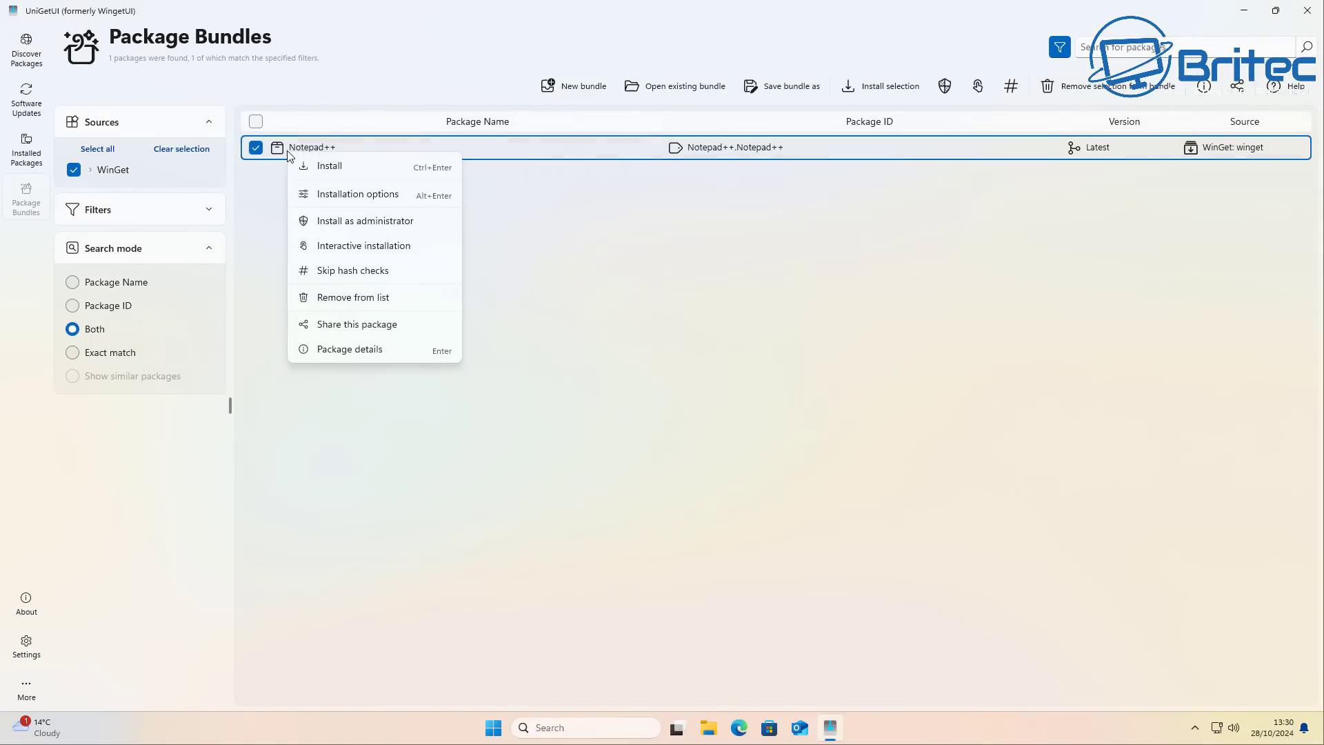
pyautogui.click(358, 305)
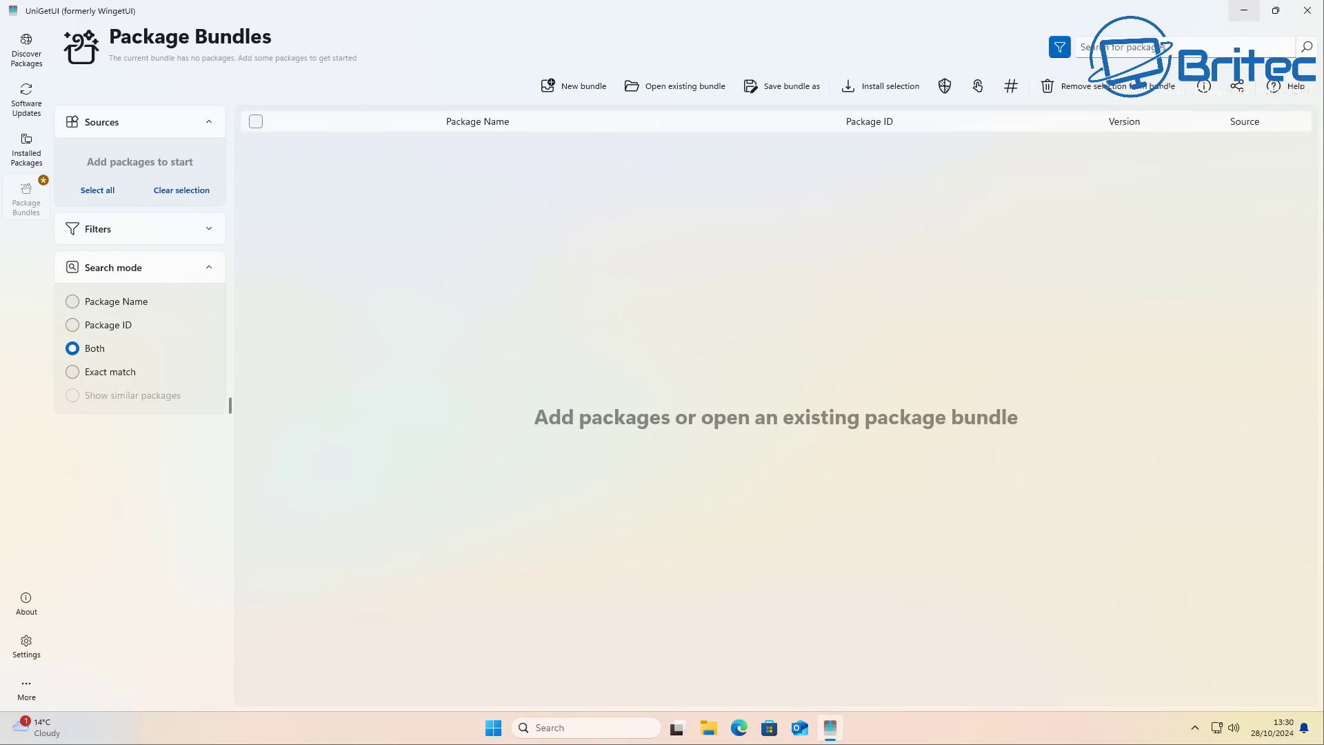
pyautogui.click(1242, 12)
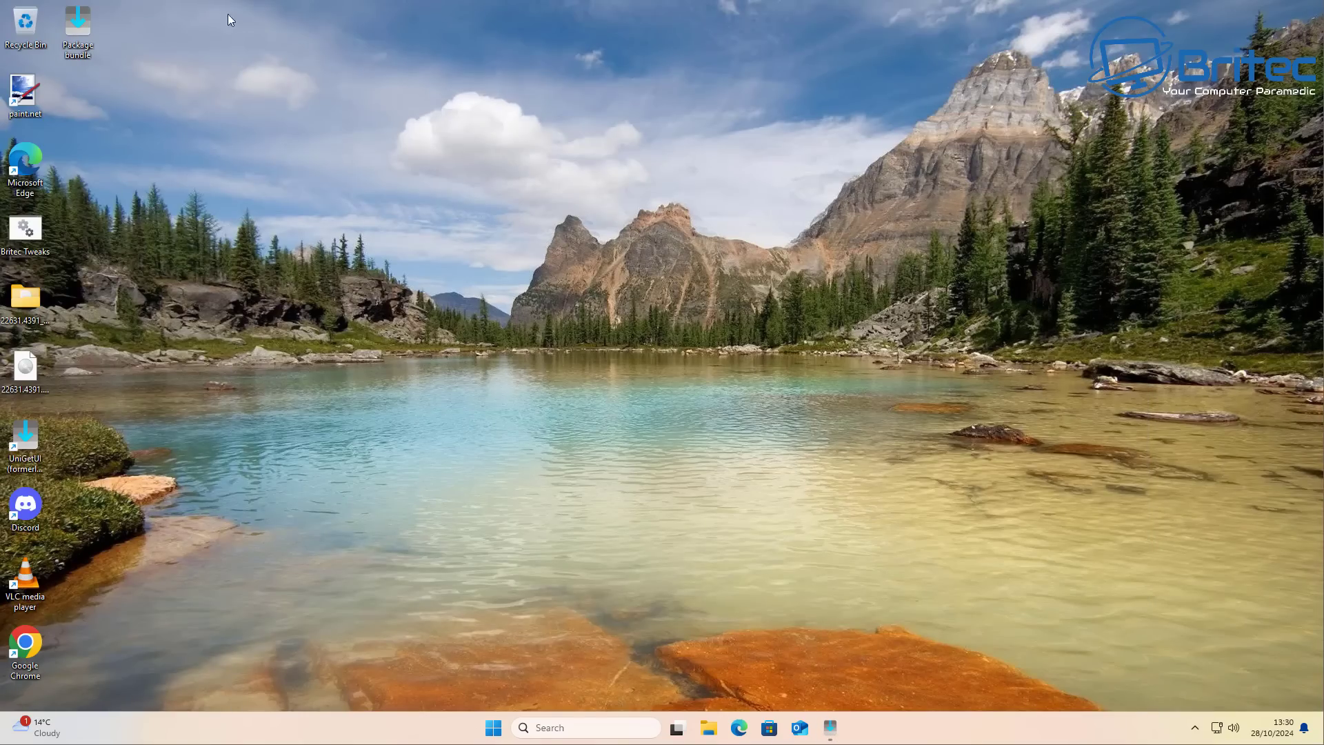
pyautogui.doubleClick(83, 19)
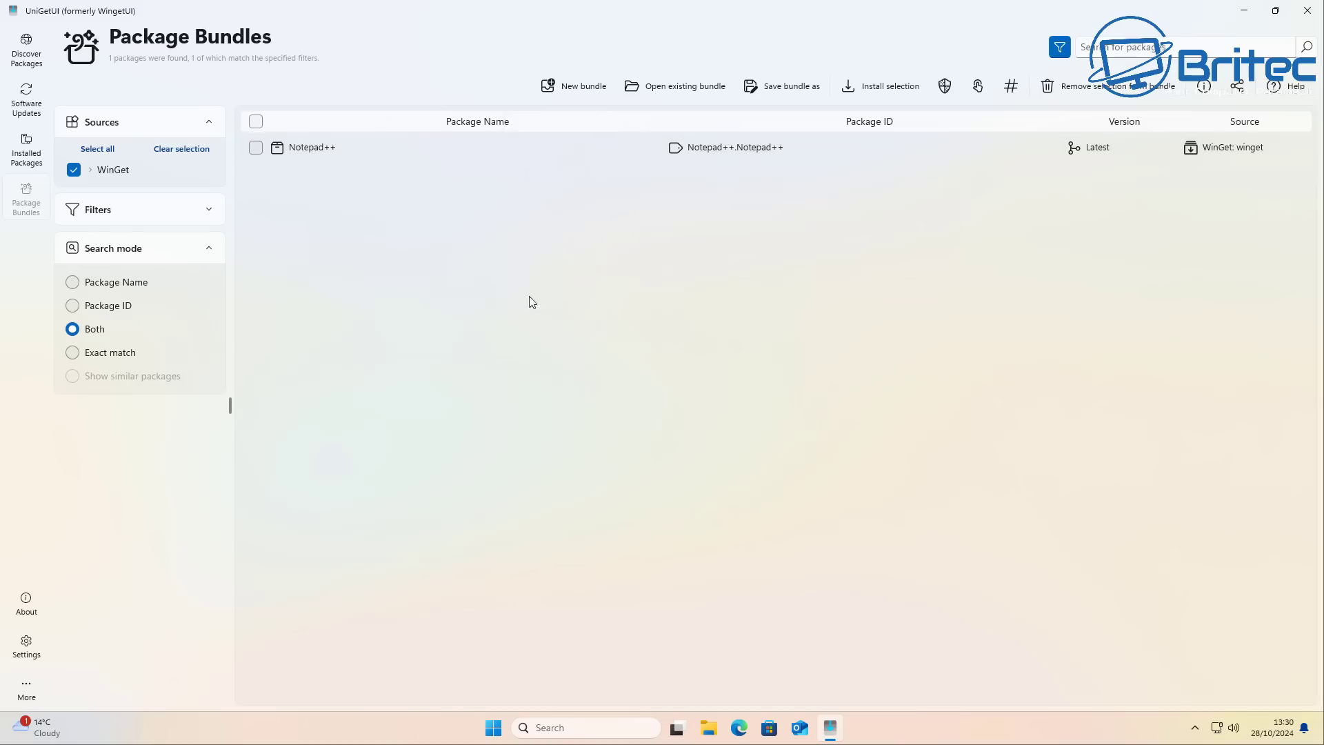
pyautogui.click(28, 150)
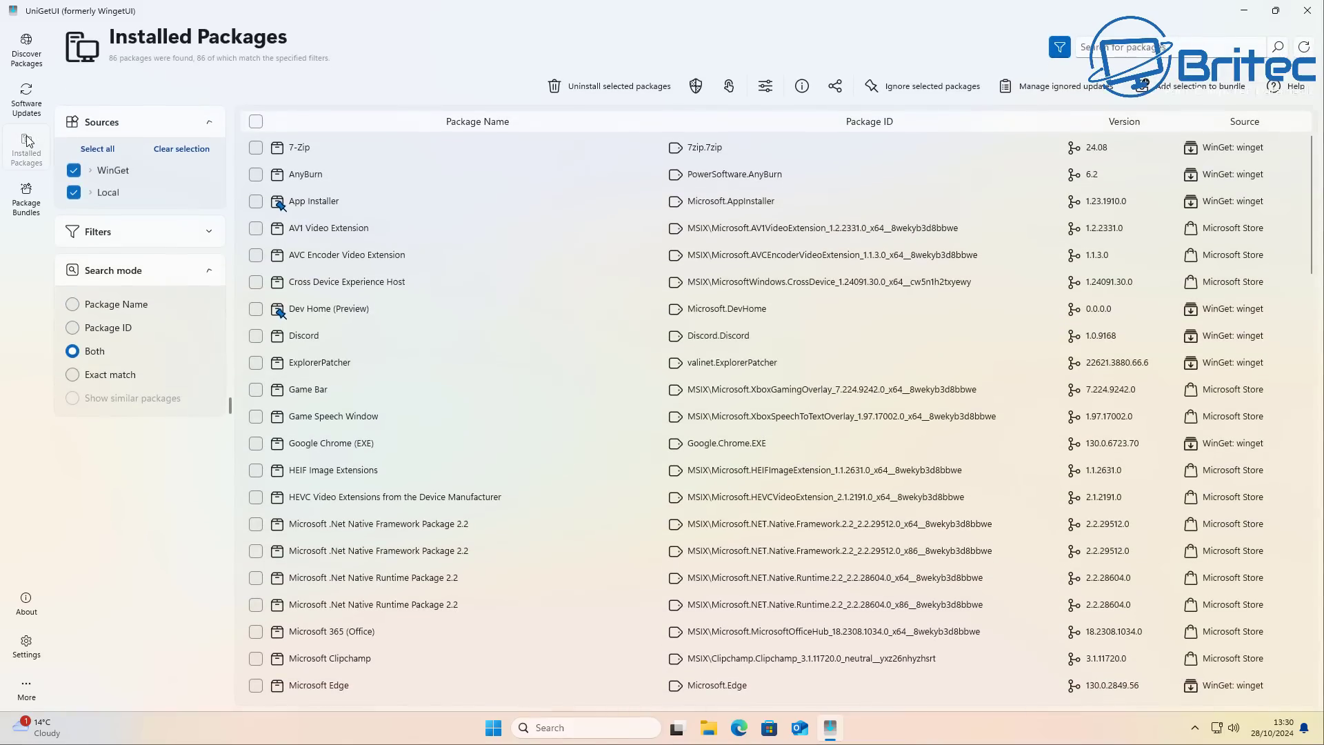
# Mark AnyBurn, Discord and paint.net in Installed Packages and add them to the bundle.
pyautogui.click(258, 173)
pyautogui.click(259, 336)
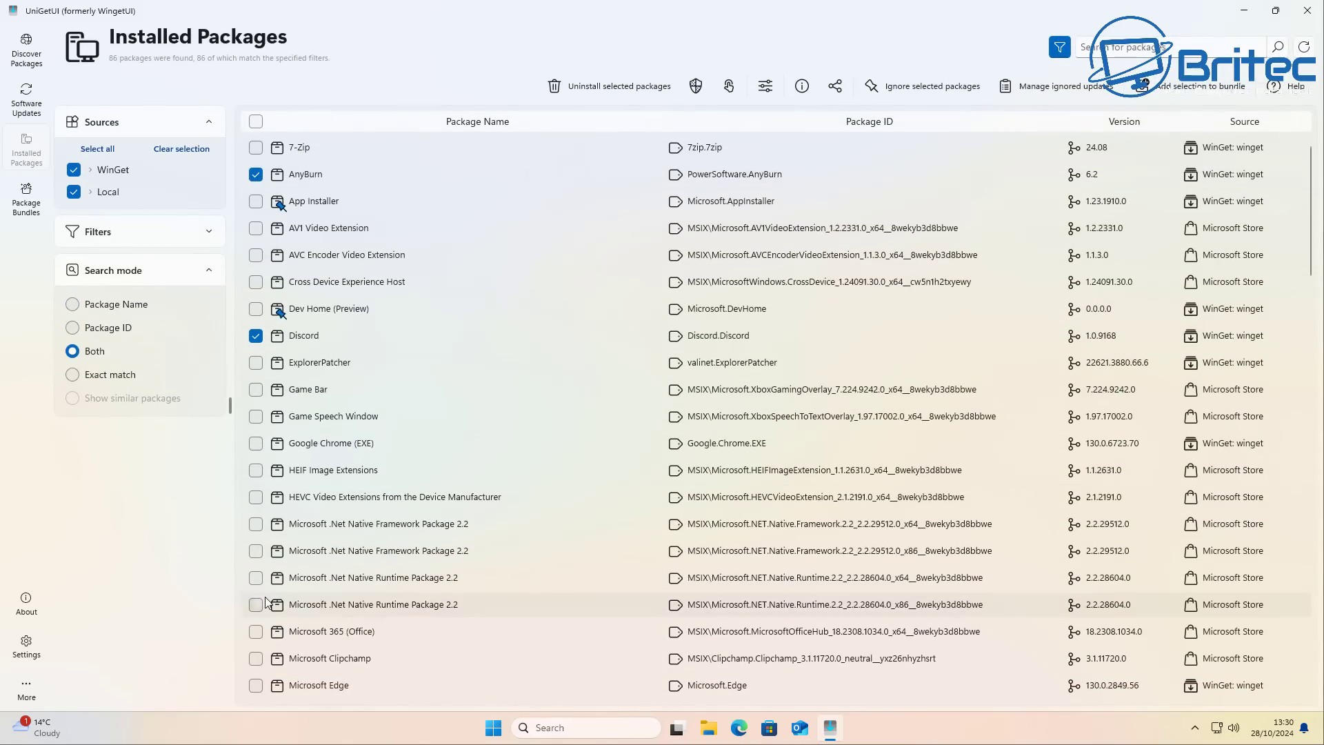
pyautogui.scroll(-10, 266, 602)
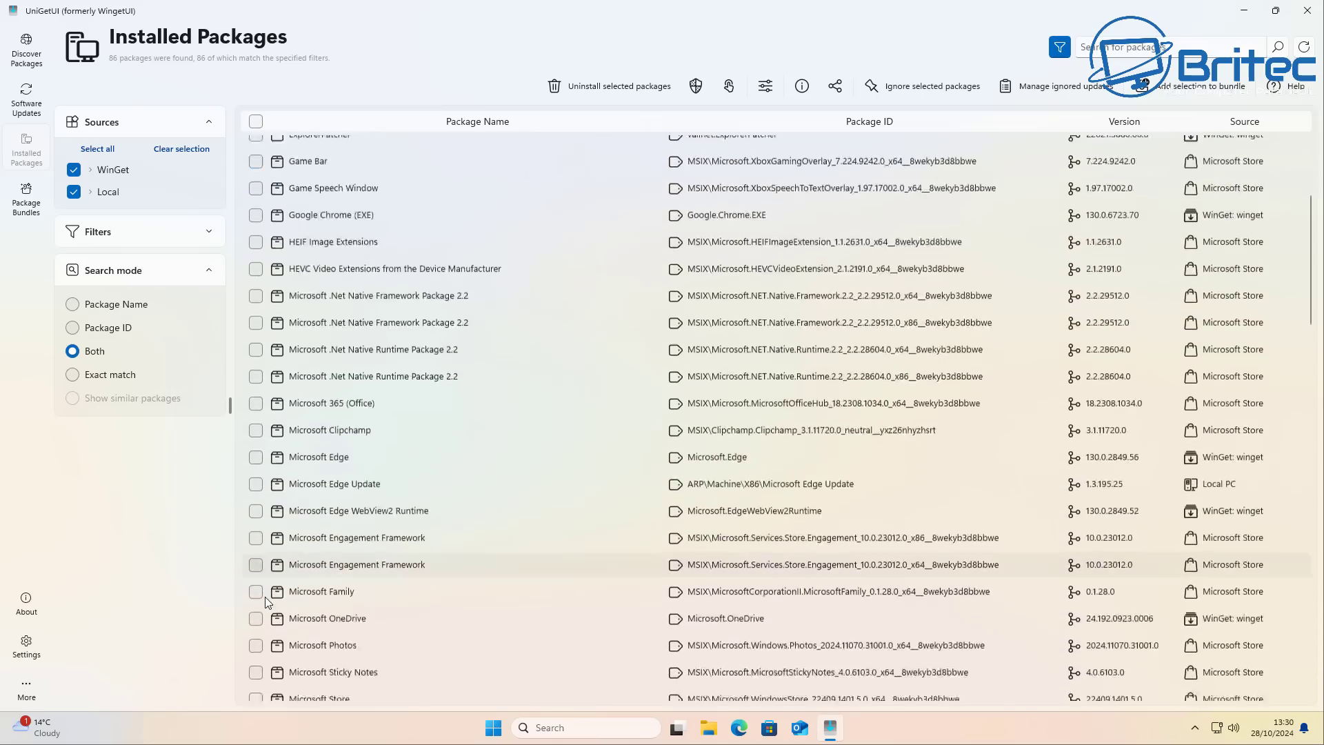
pyautogui.scroll(-4, 265, 597)
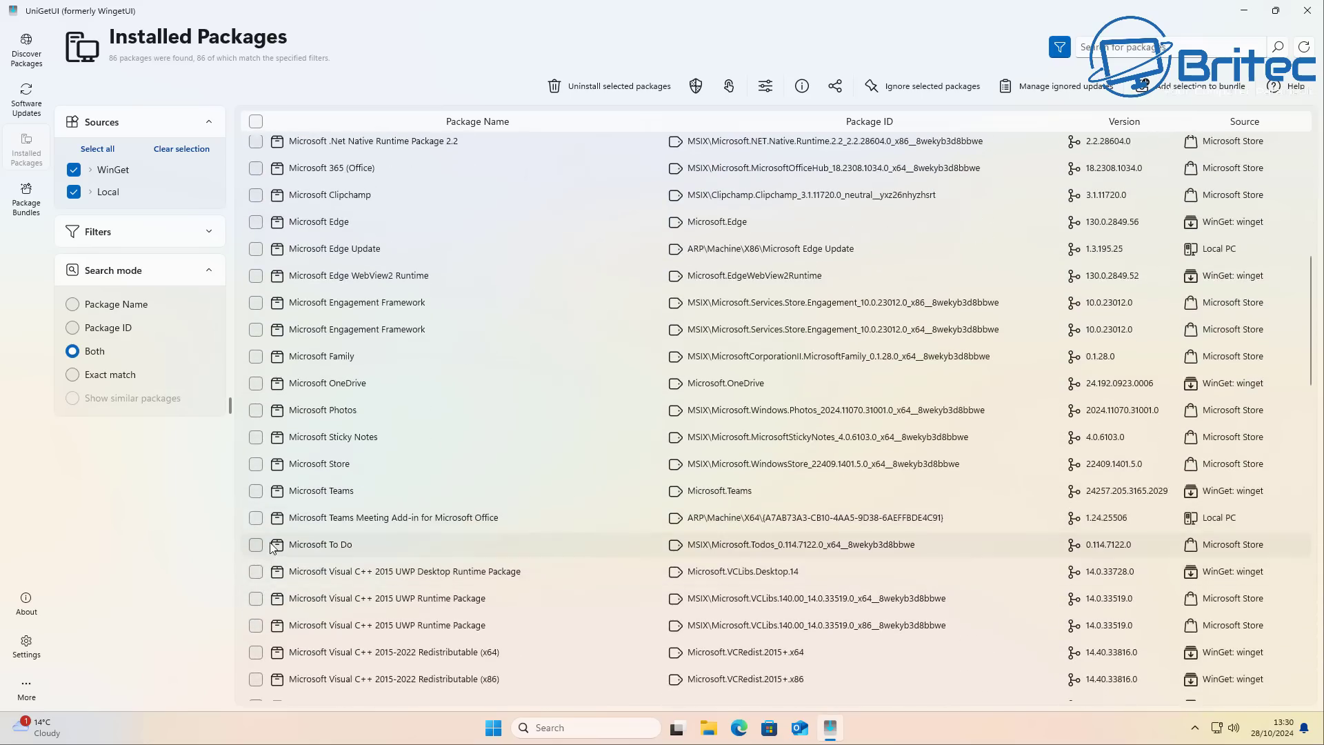
pyautogui.scroll(-6, 258, 577)
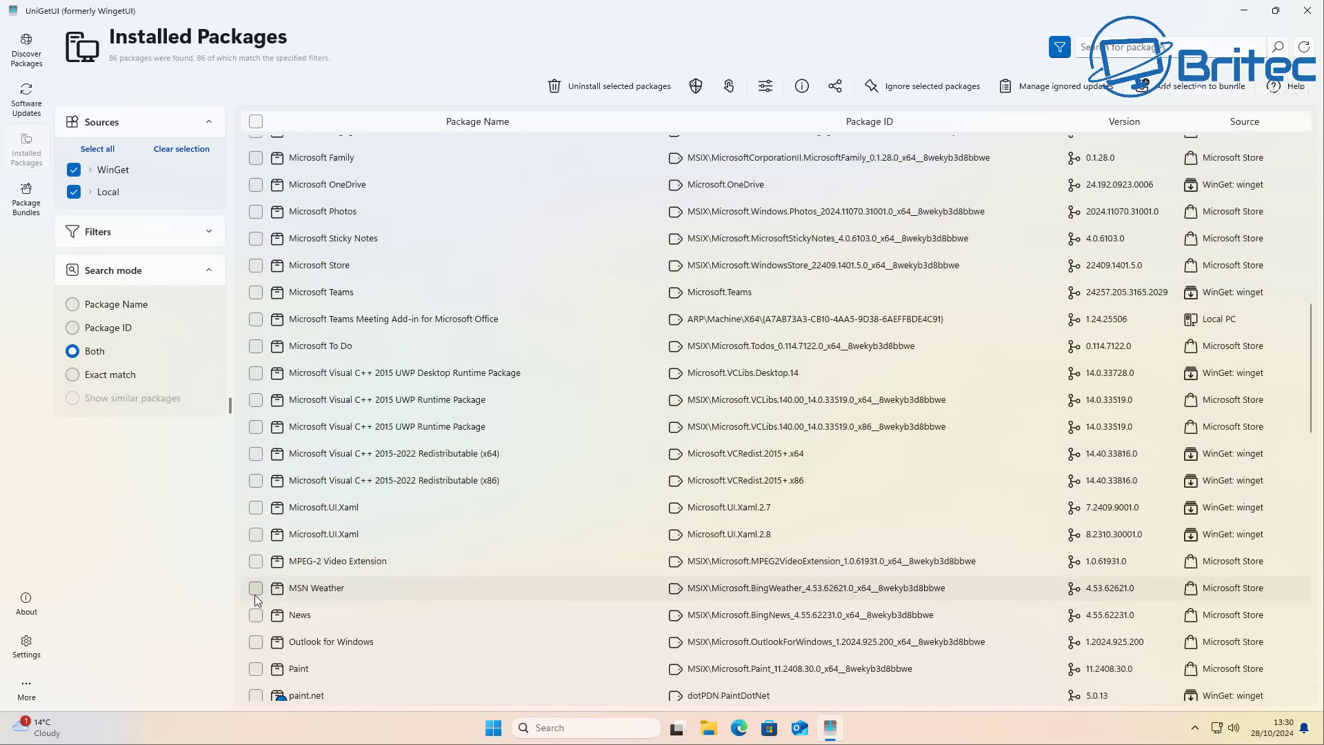
pyautogui.scroll(-6, 254, 594)
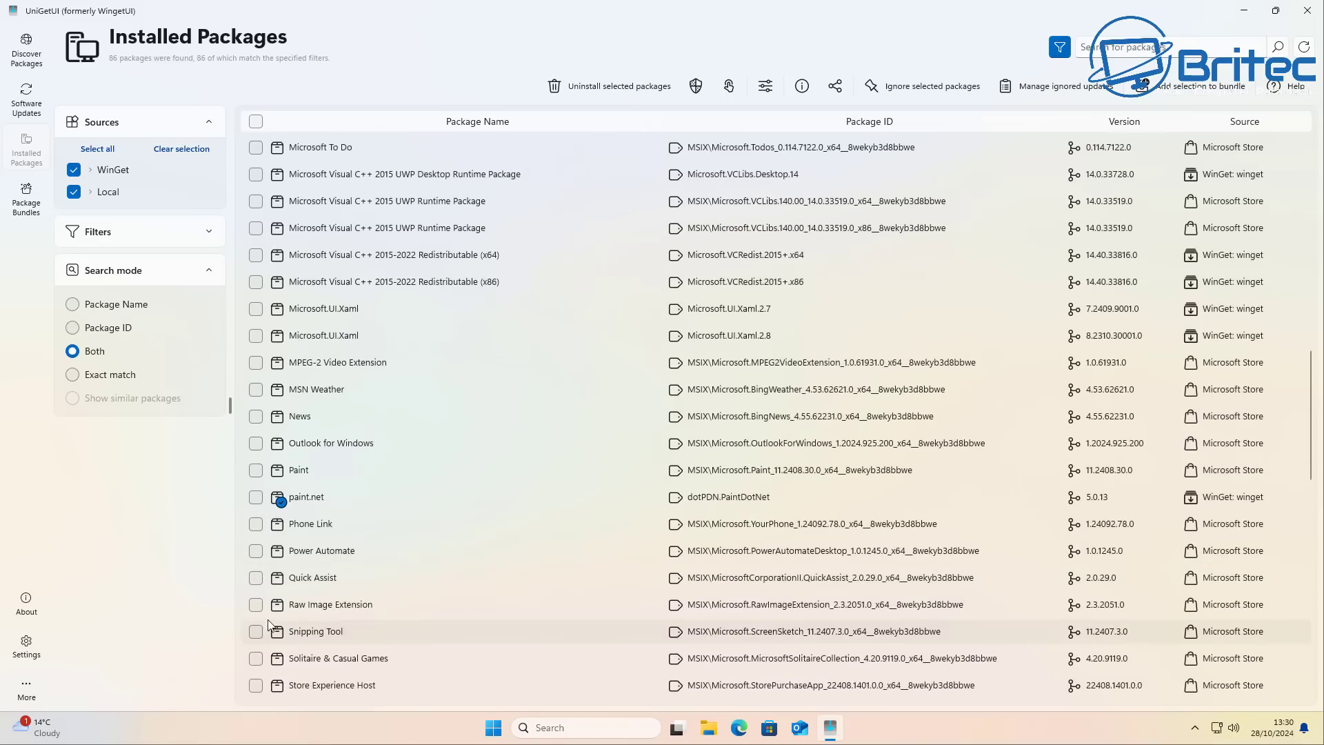
pyautogui.click(255, 496)
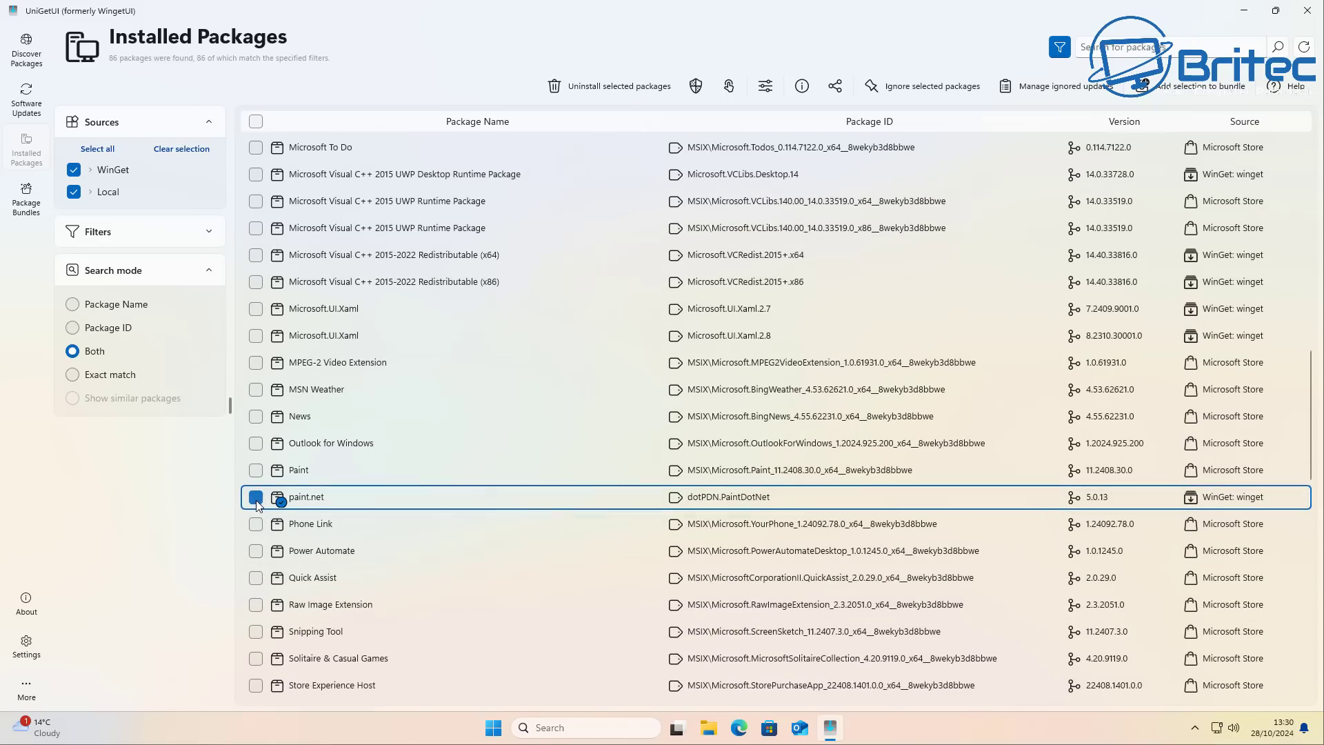
pyautogui.scroll(-3, 269, 593)
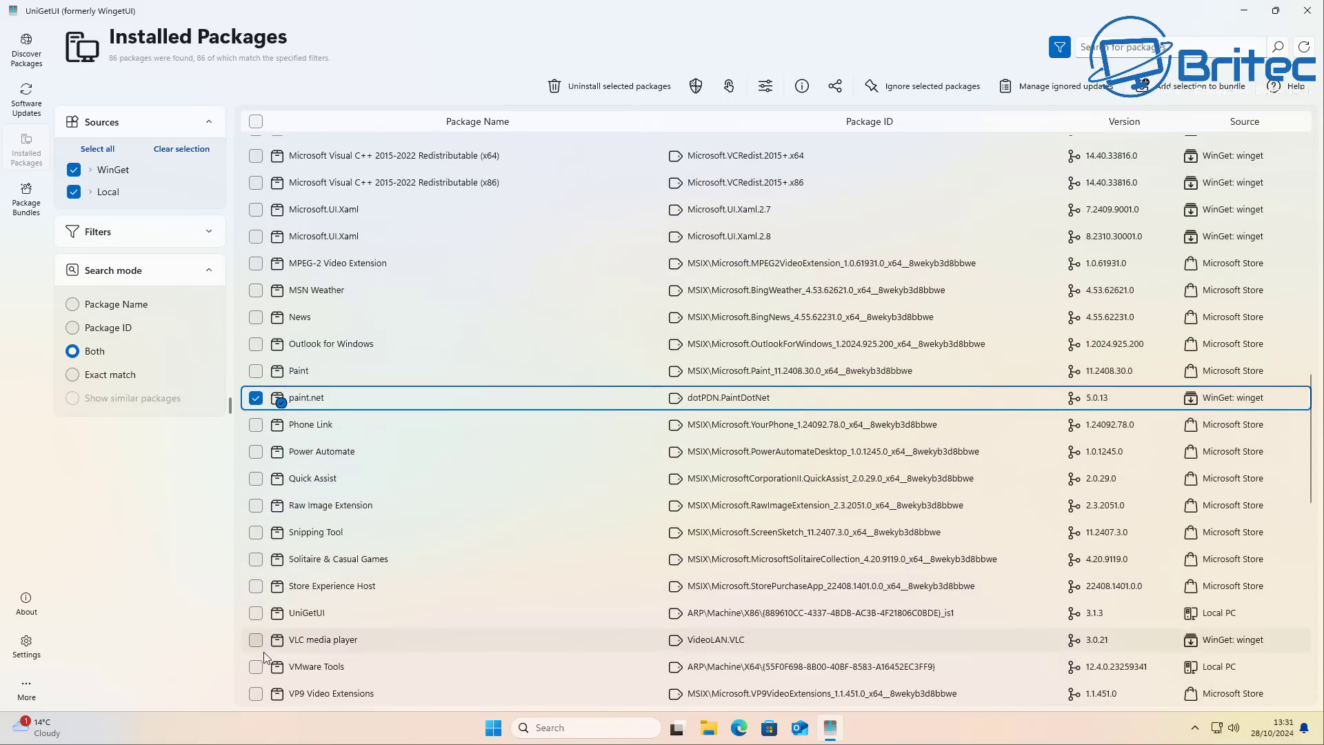
pyautogui.scroll(14, 362, 532)
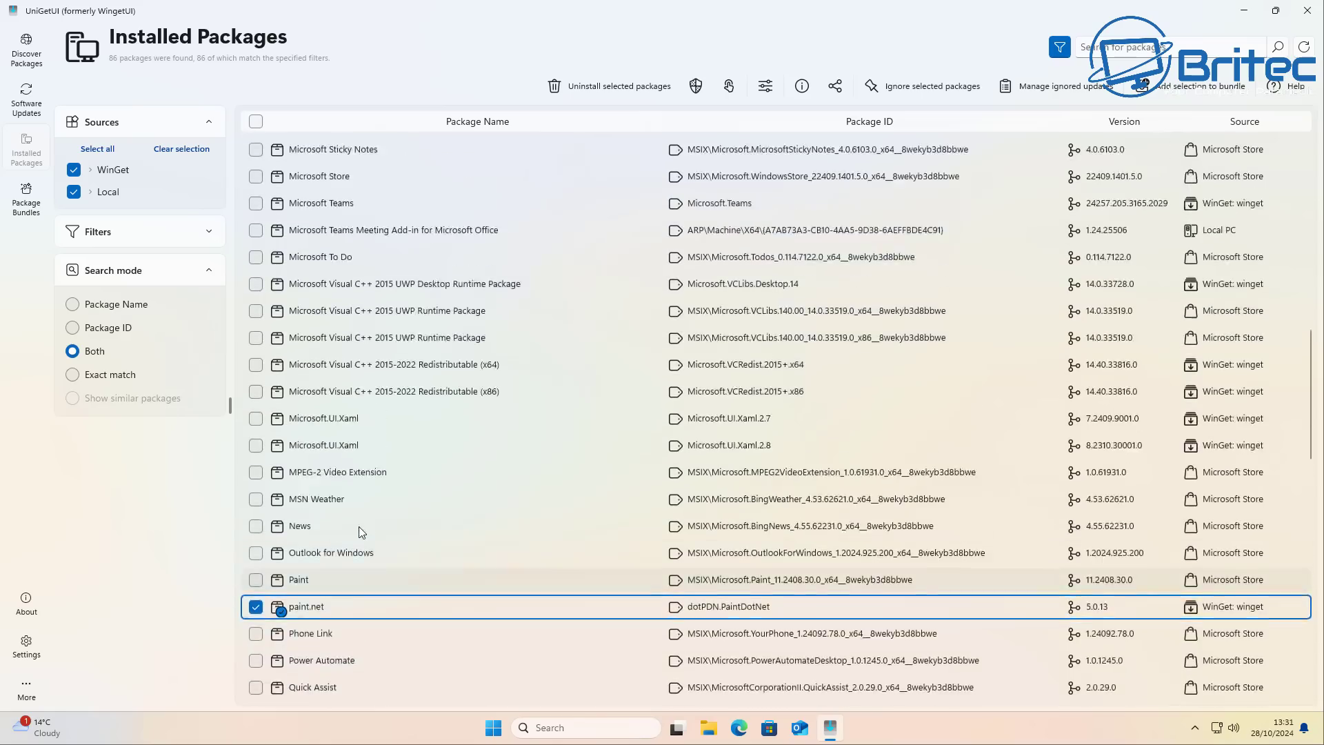
pyautogui.scroll(11, 357, 519)
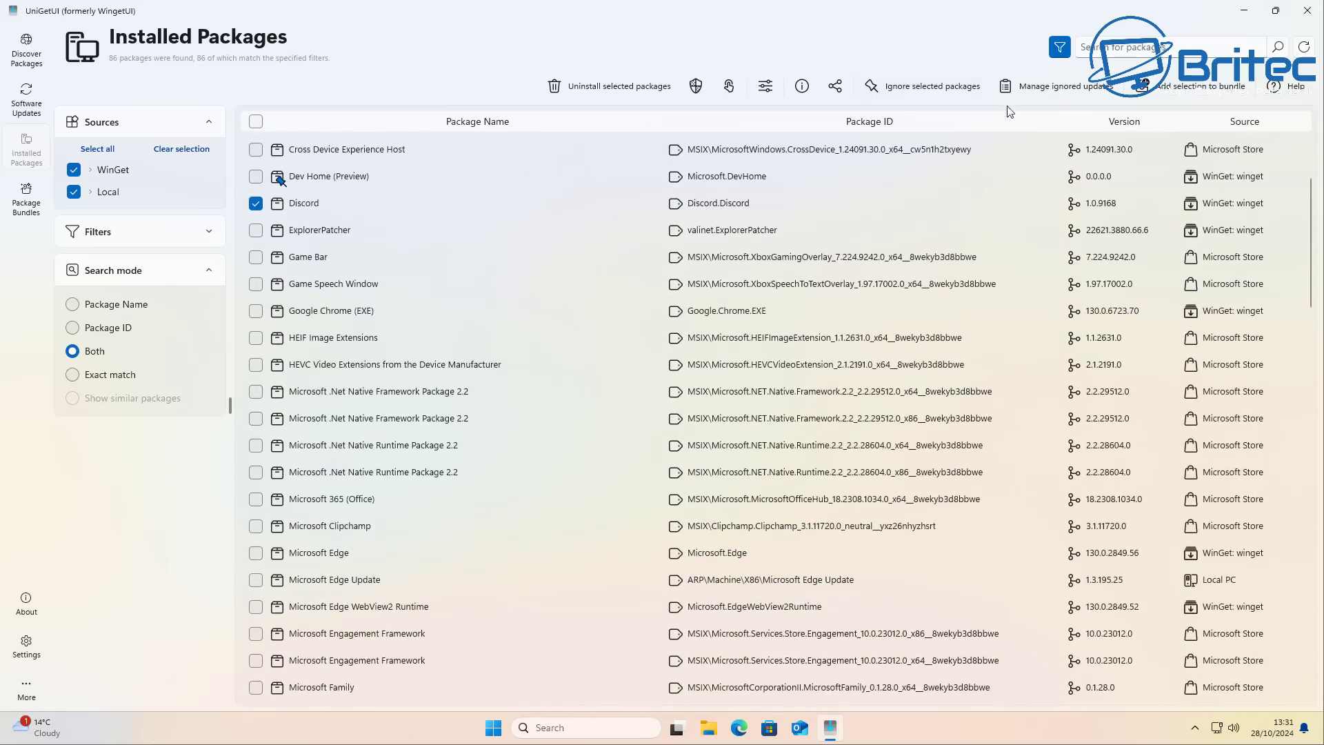
pyautogui.scroll(3, 792, 206)
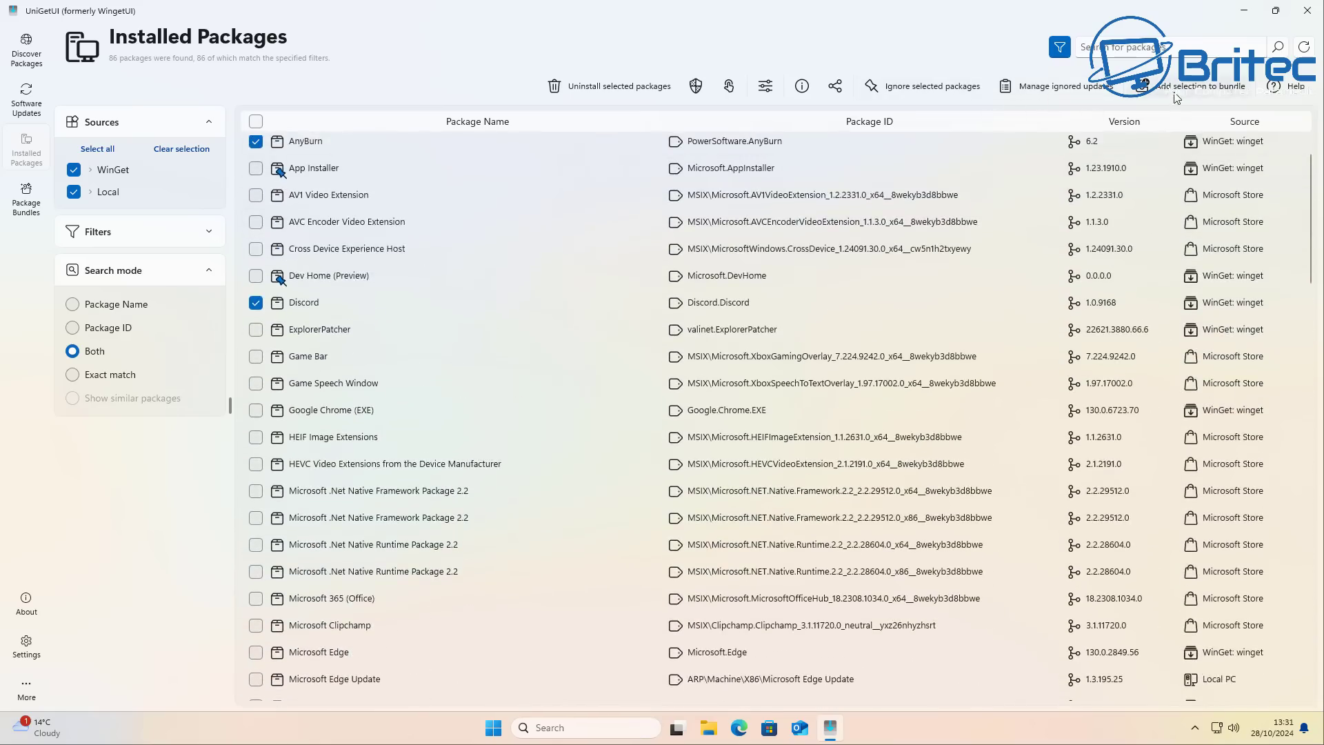
pyautogui.click(1177, 94)
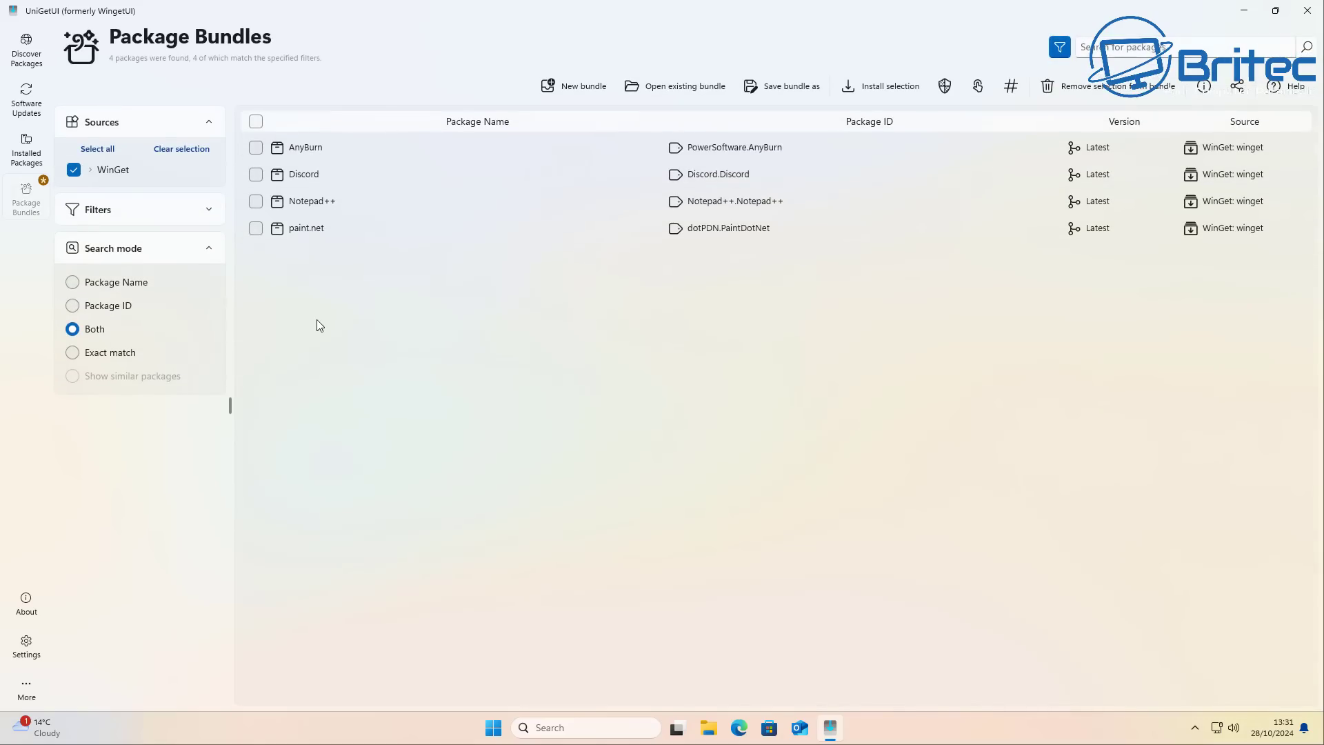
# Re-save the four-package bundle as 'Package bundle' on the Desktop, replacing the old file.
pyautogui.click(778, 88)
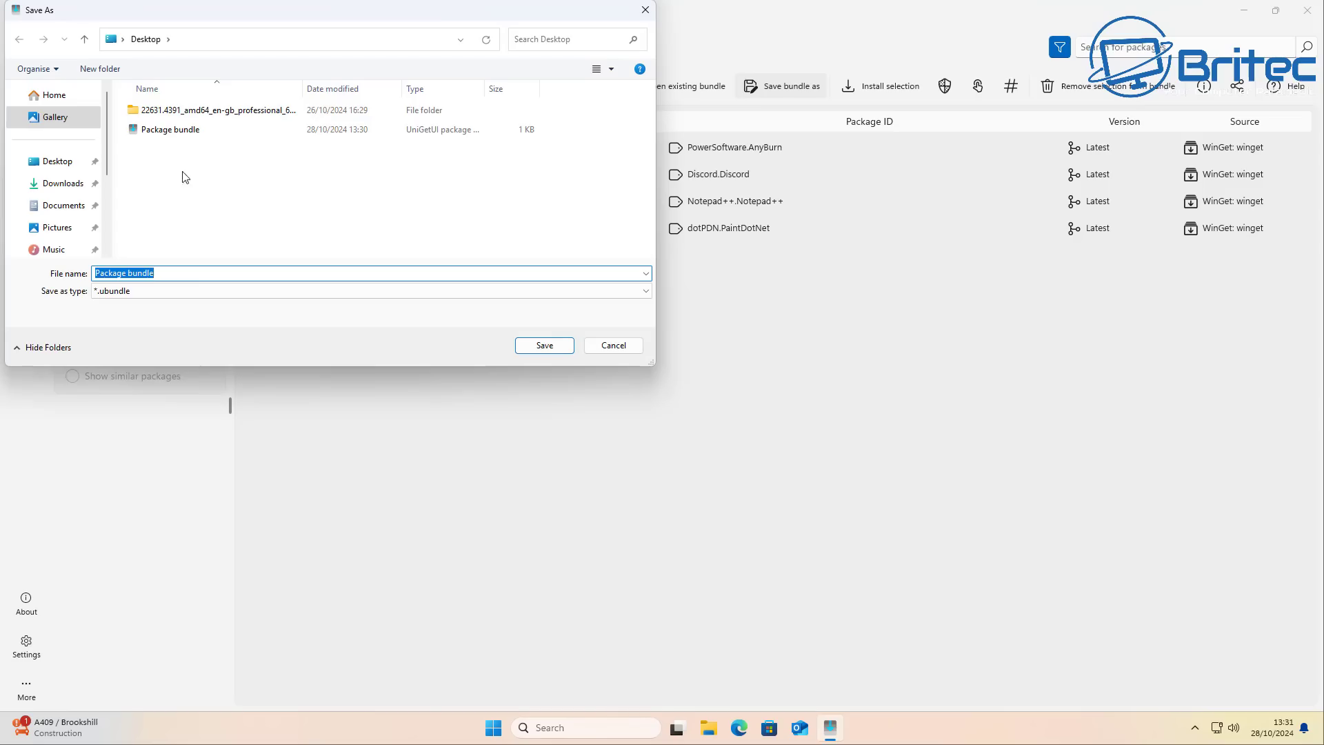
pyautogui.click(187, 140)
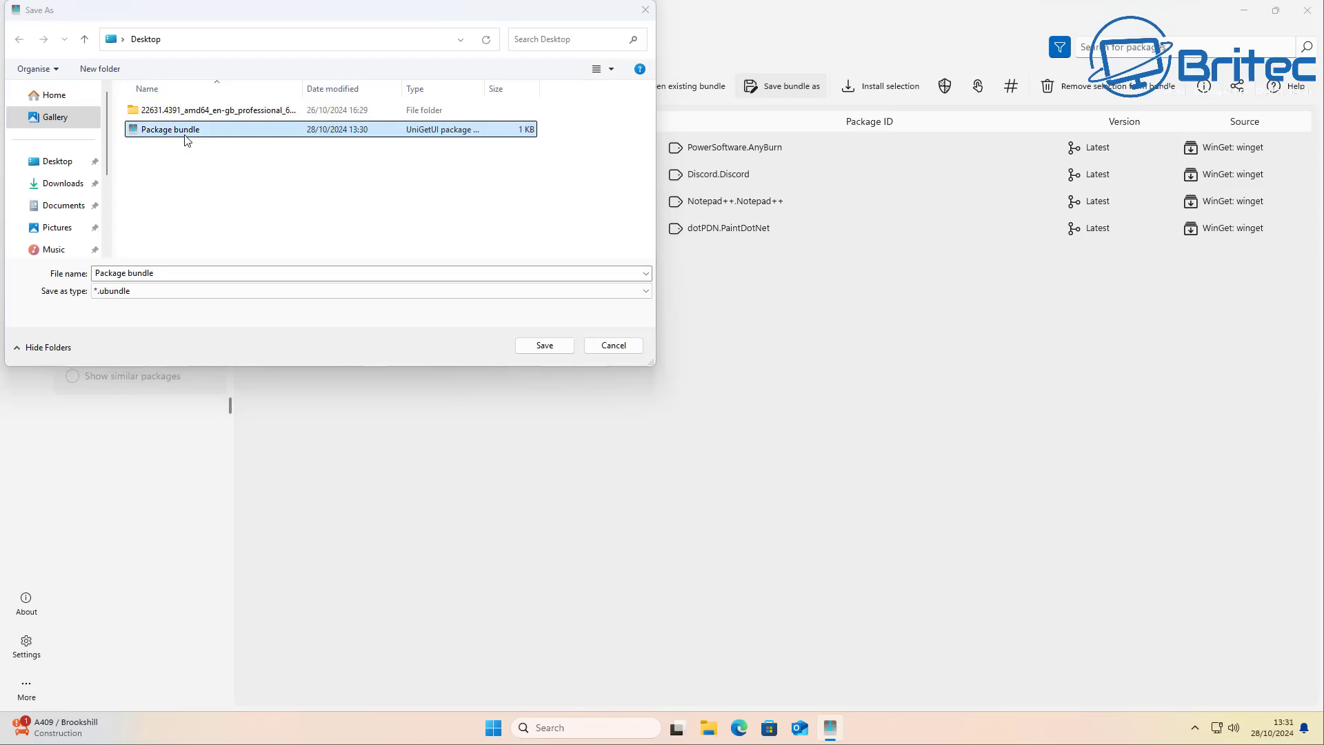
pyautogui.press('Delete')
pyautogui.tripleClick(207, 272)
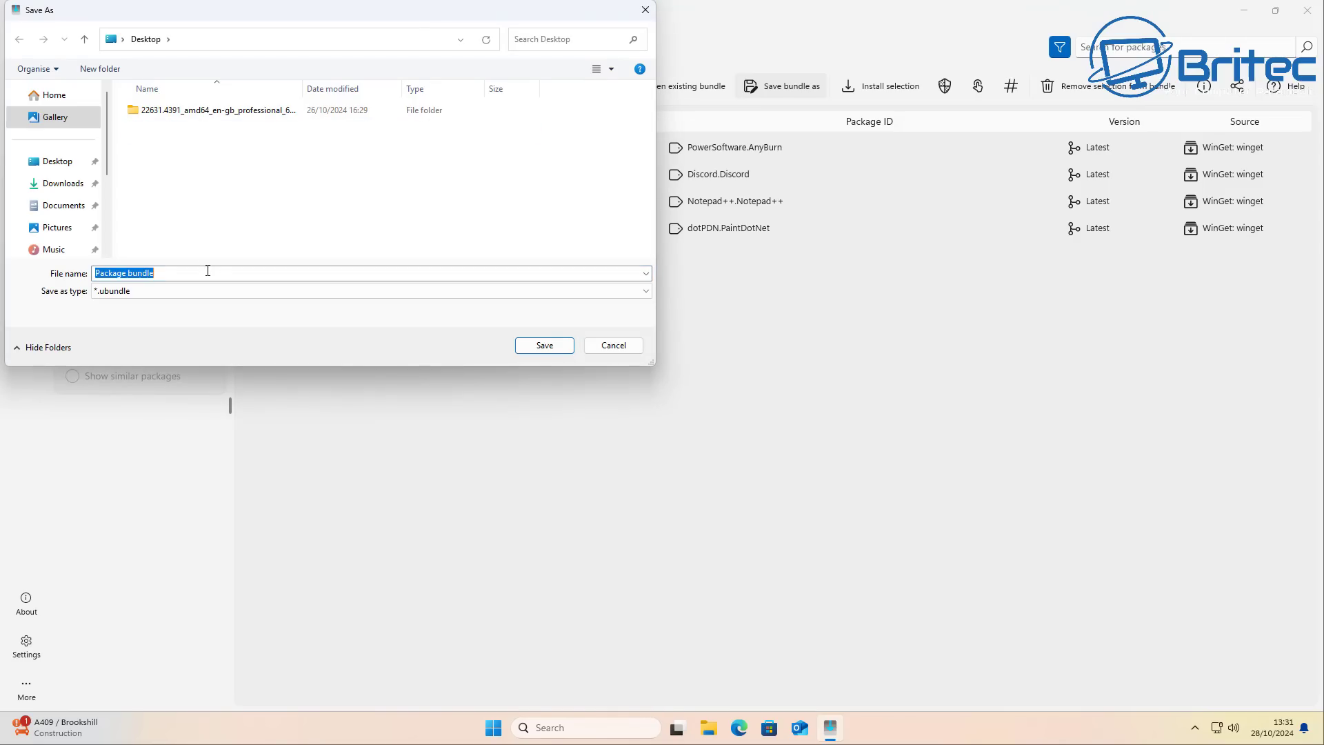
pyautogui.click(544, 347)
pyautogui.click(706, 368)
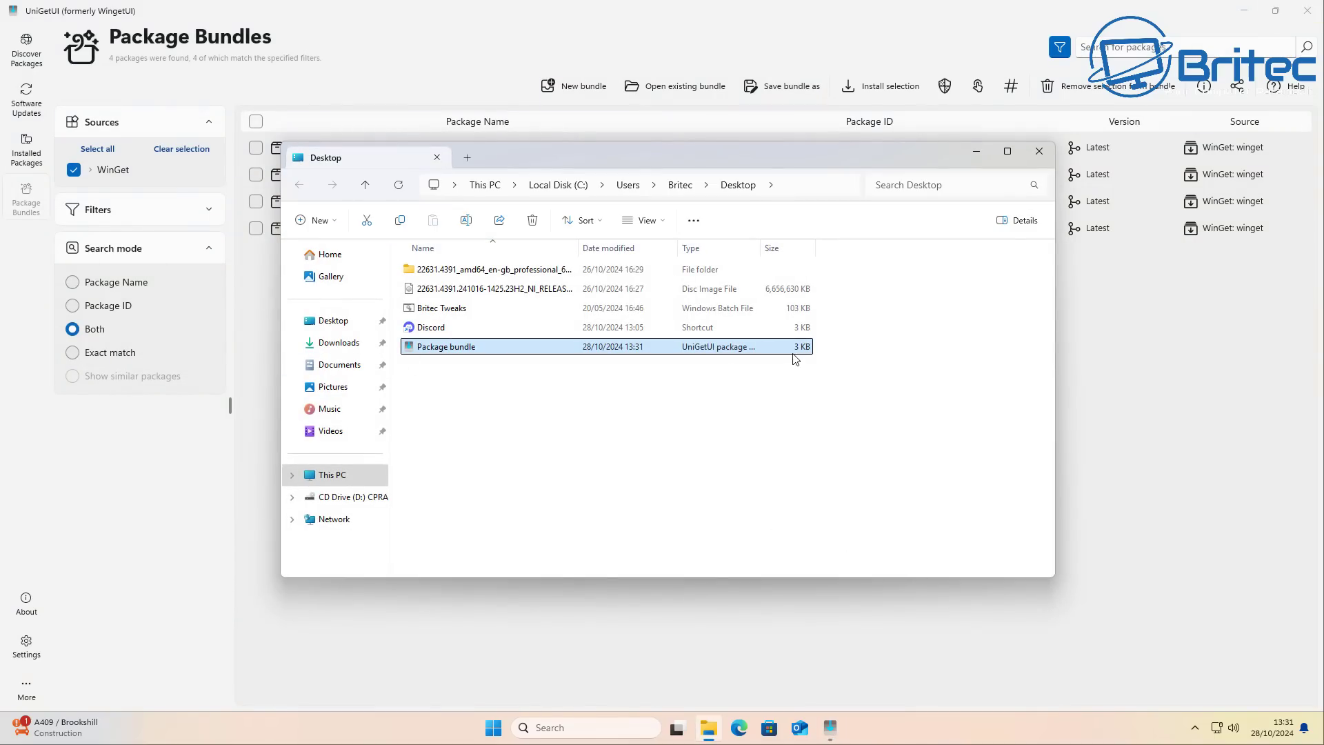
pyautogui.click(1040, 150)
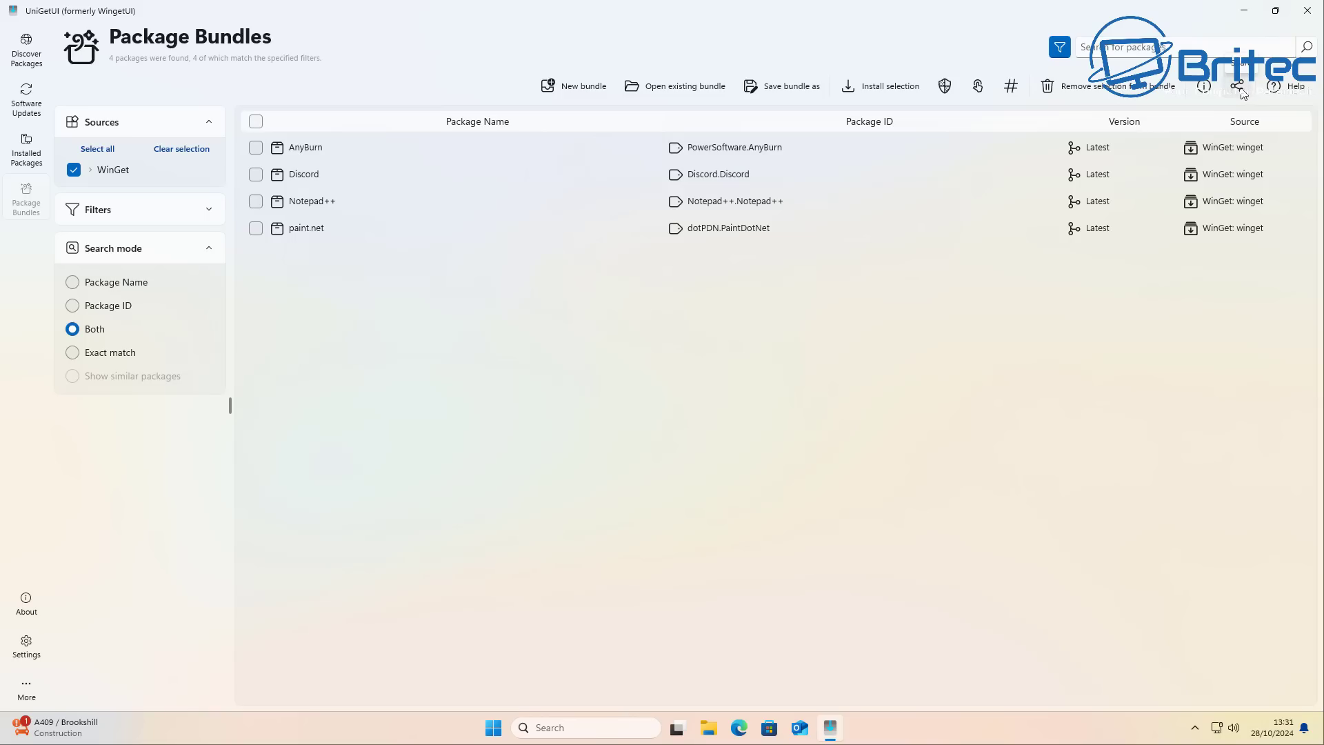
# Close the UniGetUI window.
pyautogui.click(1307, 10)
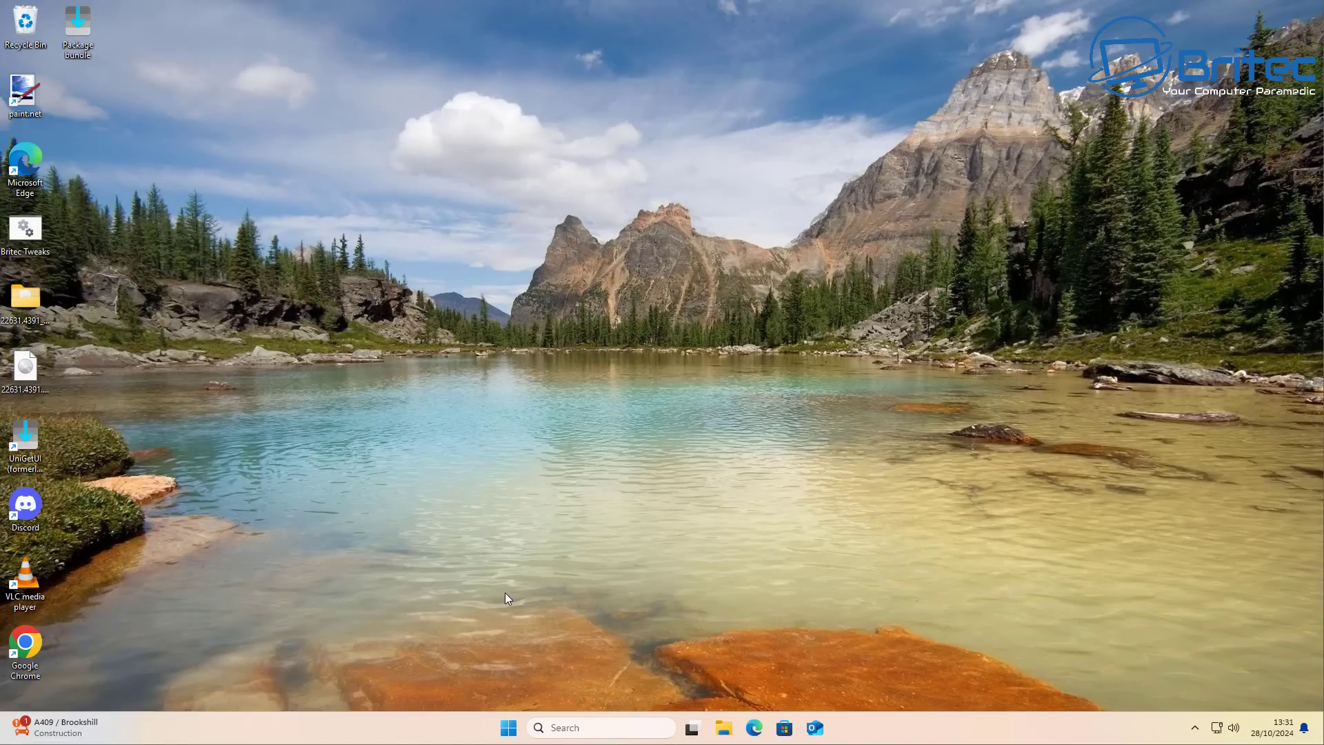